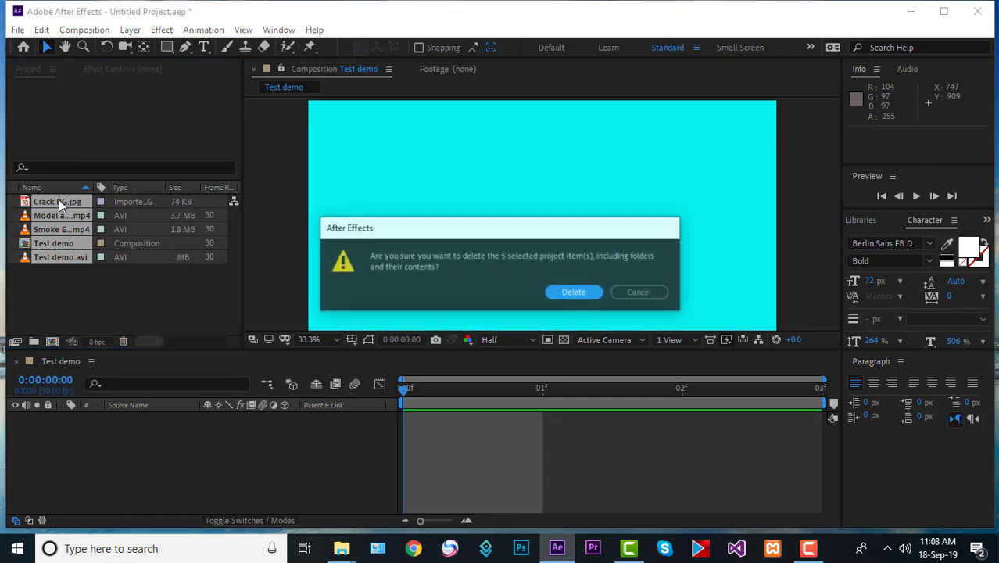
Delete the five existing project items and import Crack BG, Model airport video and Smoke Effects from the 3D folder
{"action": "left_click", "coordinate": [571, 292]}
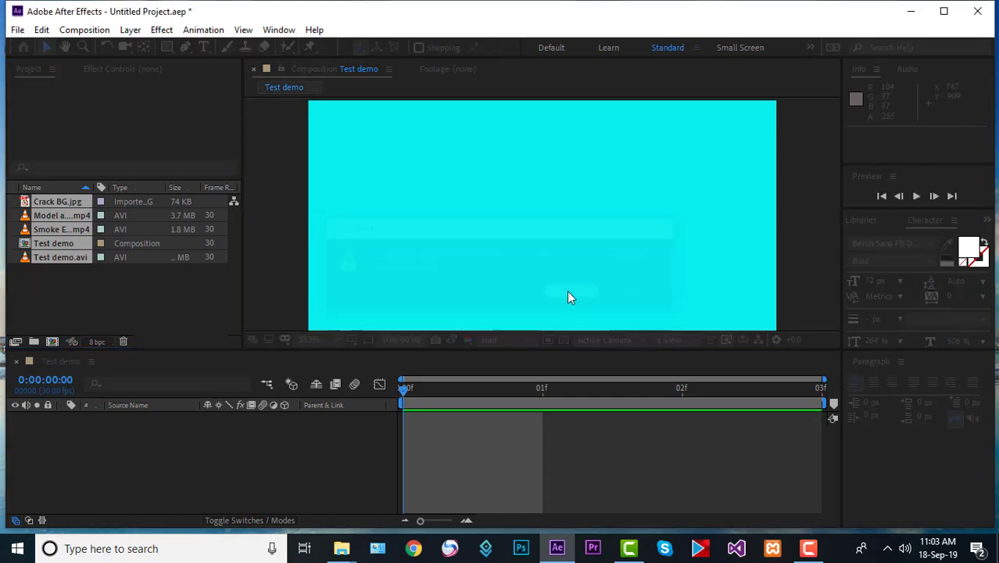
{"action": "double_click", "coordinate": [188, 217]}
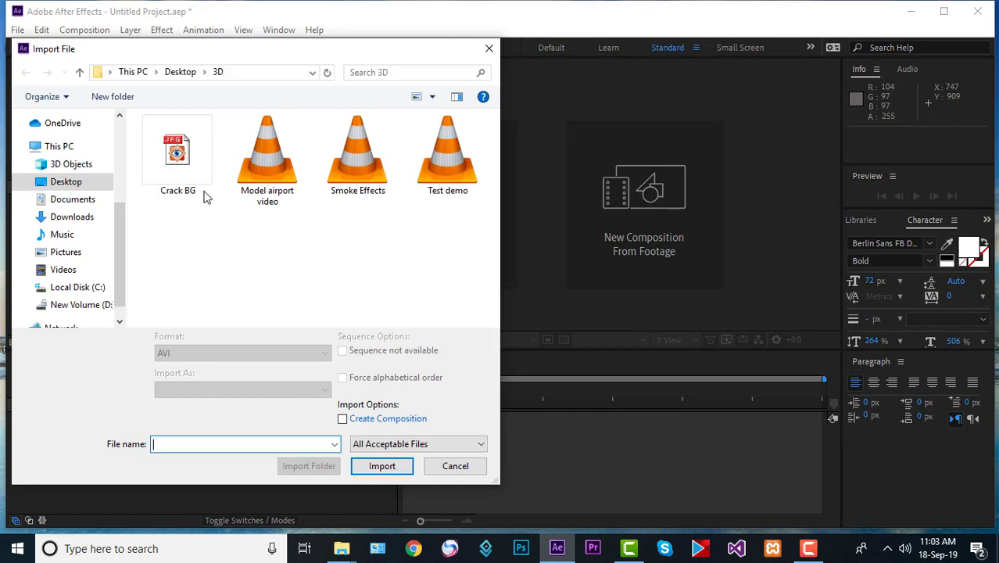
{"action": "left_click", "coordinate": [190, 171]}
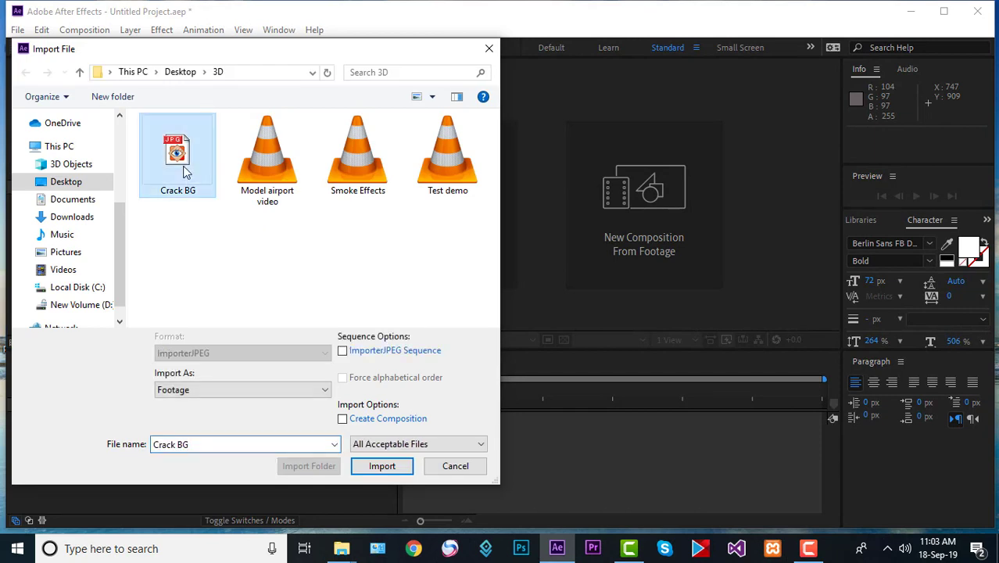
{"action": "left_click", "coordinate": [246, 175], "text": "ctrl"}
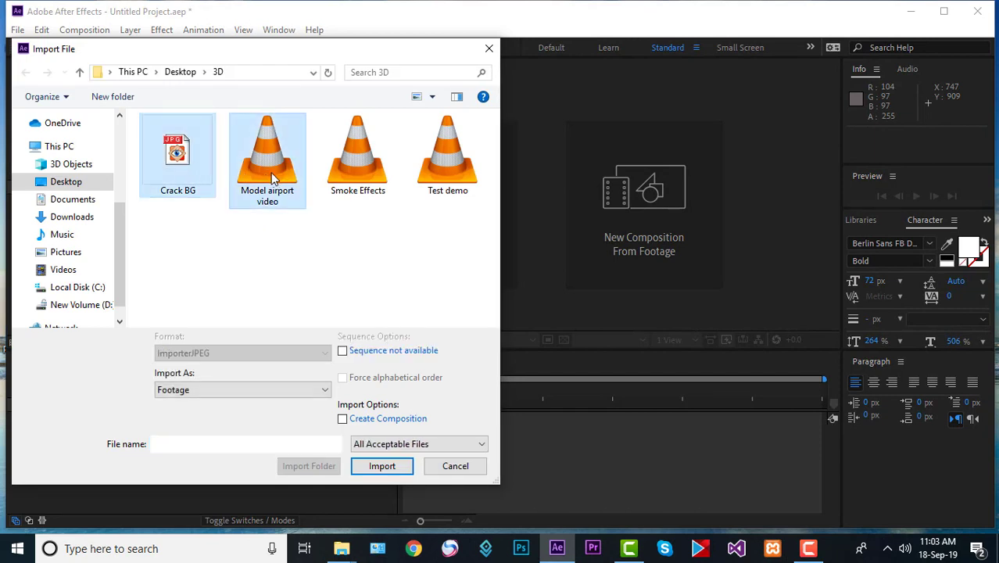
{"action": "left_click", "coordinate": [349, 172], "text": "ctrl"}
{"action": "left_click", "coordinate": [382, 466]}
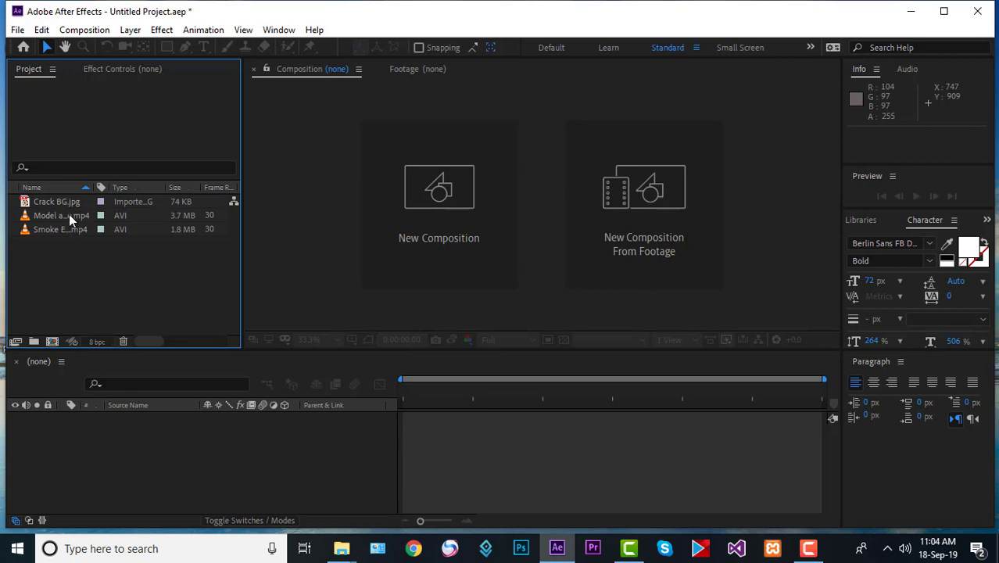
Create a composition from the Model airport video clip and close the Effect Controls panel
{"action": "left_click_drag", "start_coordinate": [69, 215], "coordinate": [153, 421]}
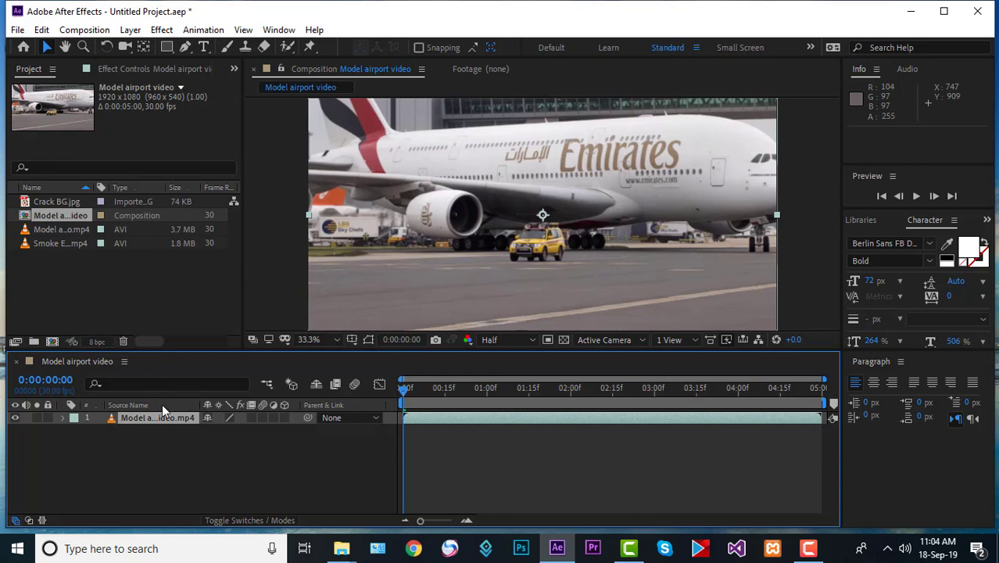
{"action": "left_click", "coordinate": [196, 69]}
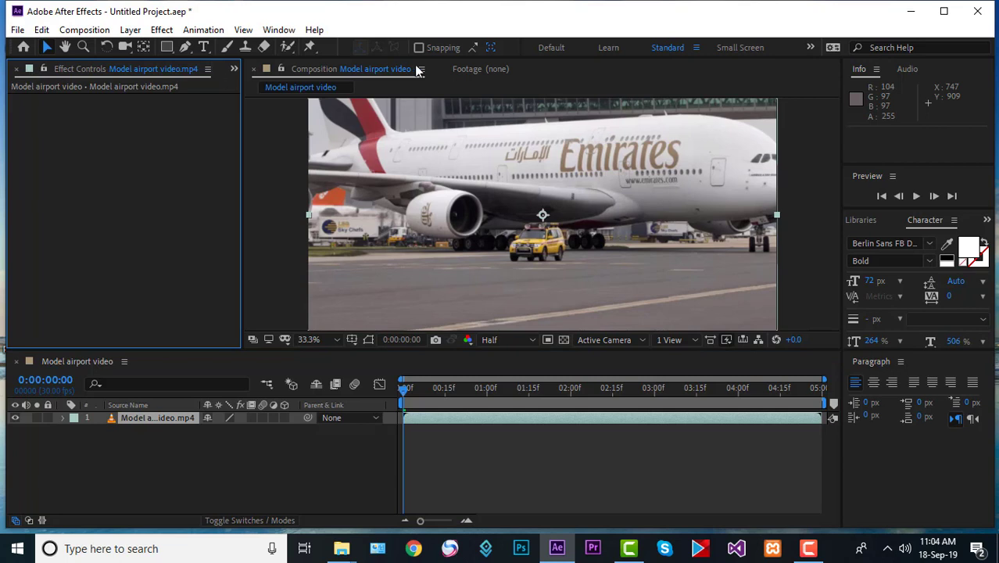
{"action": "left_click", "coordinate": [16, 70]}
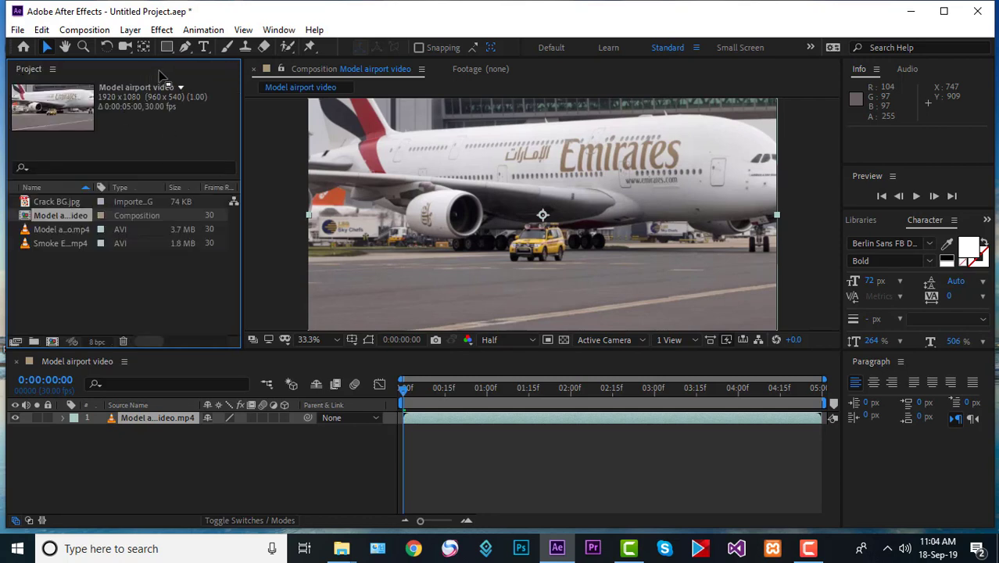
{"action": "left_click", "coordinate": [203, 47]}
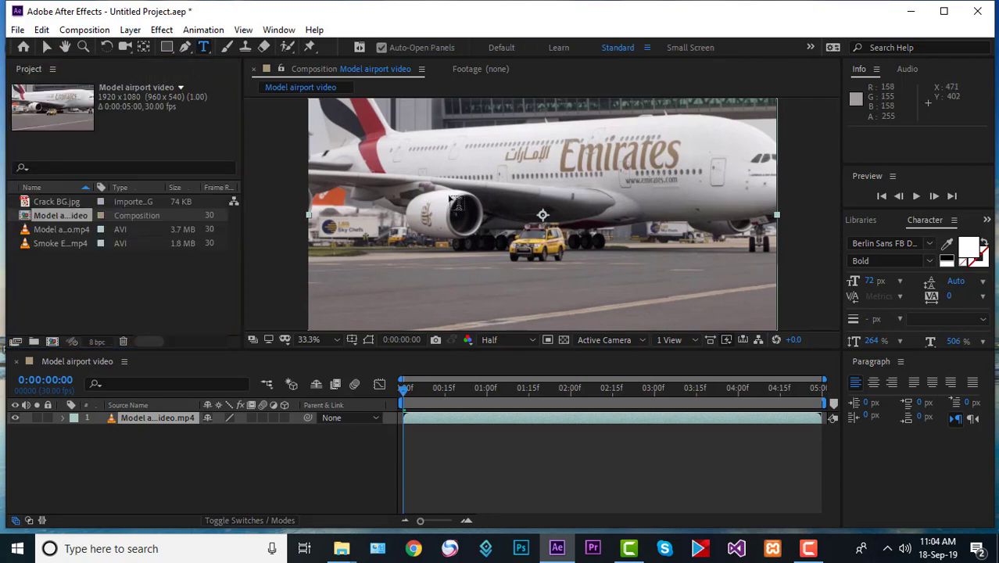
{"action": "left_click", "coordinate": [467, 282]}
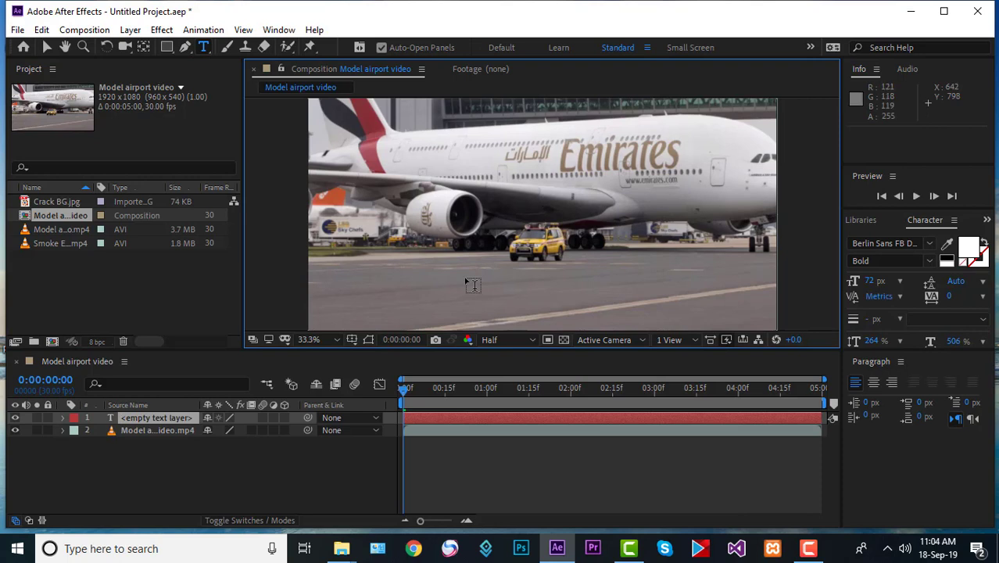
{"action": "type", "text": "i"}
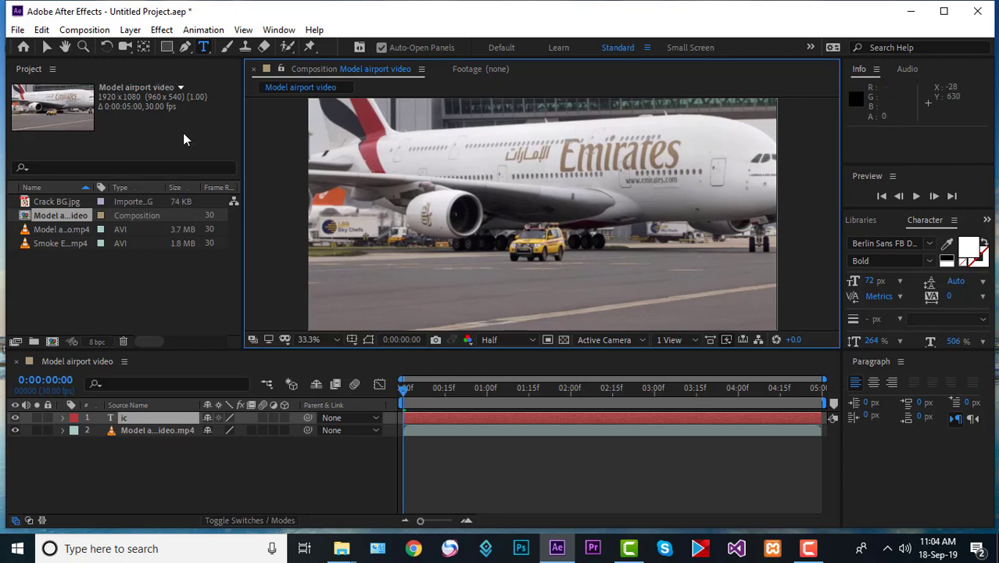
{"action": "double_click", "coordinate": [123, 420]}
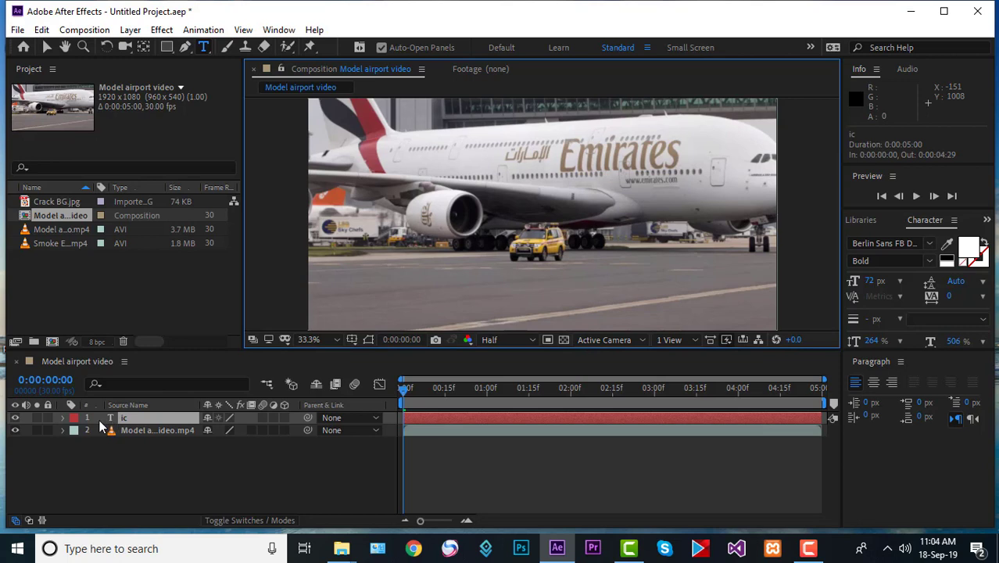
{"action": "left_click", "coordinate": [99, 422]}
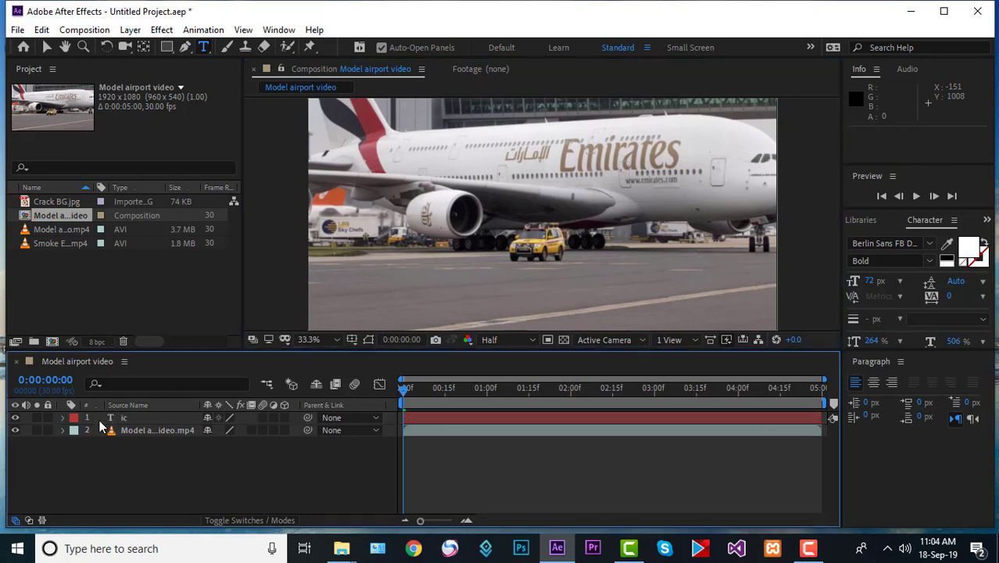
{"action": "left_click", "coordinate": [146, 420]}
{"action": "key", "text": "Delete"}
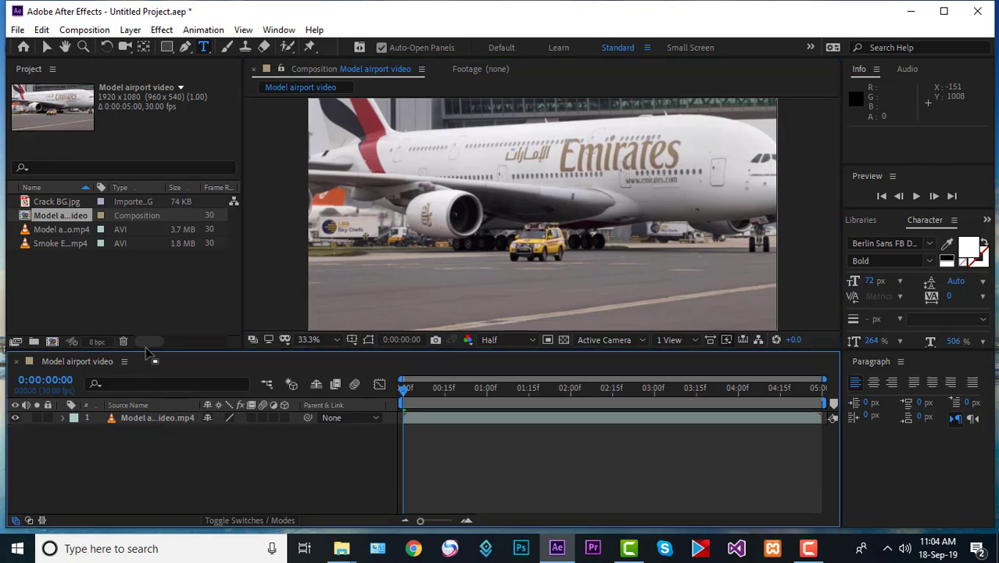
Add a text layer reading "ICT" on the tarmac below the aircraft and set its font size to 160 px
{"action": "left_click", "coordinate": [471, 294]}
{"action": "type", "text": "i"}
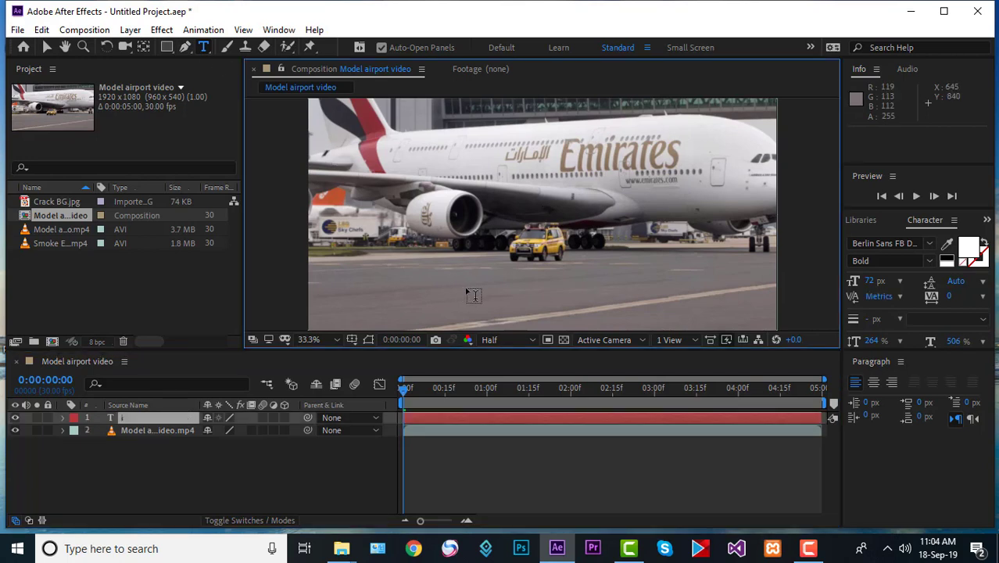
{"action": "type", "text": "CT"}
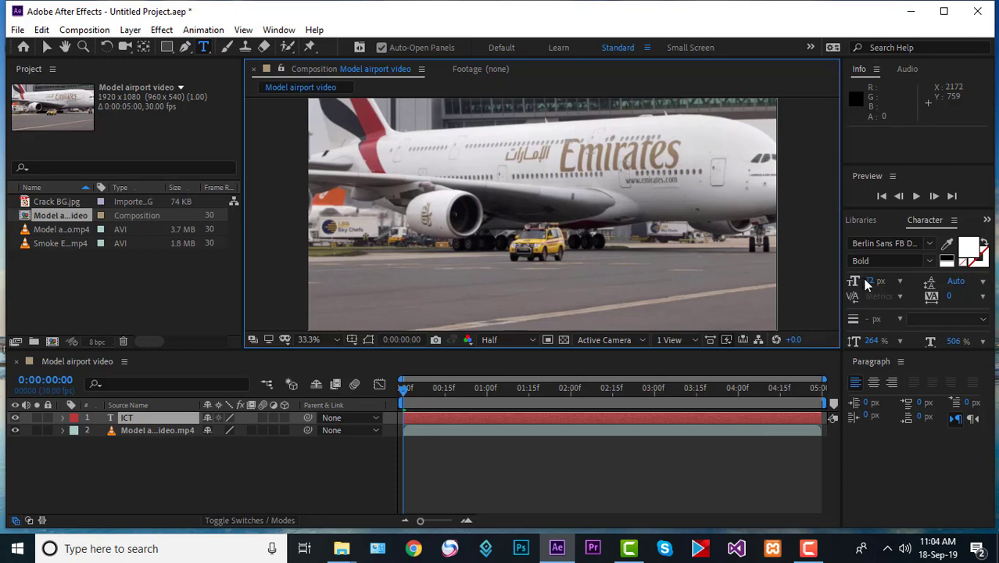
{"action": "left_click_drag", "start_coordinate": [868, 281], "coordinate": [927, 281]}
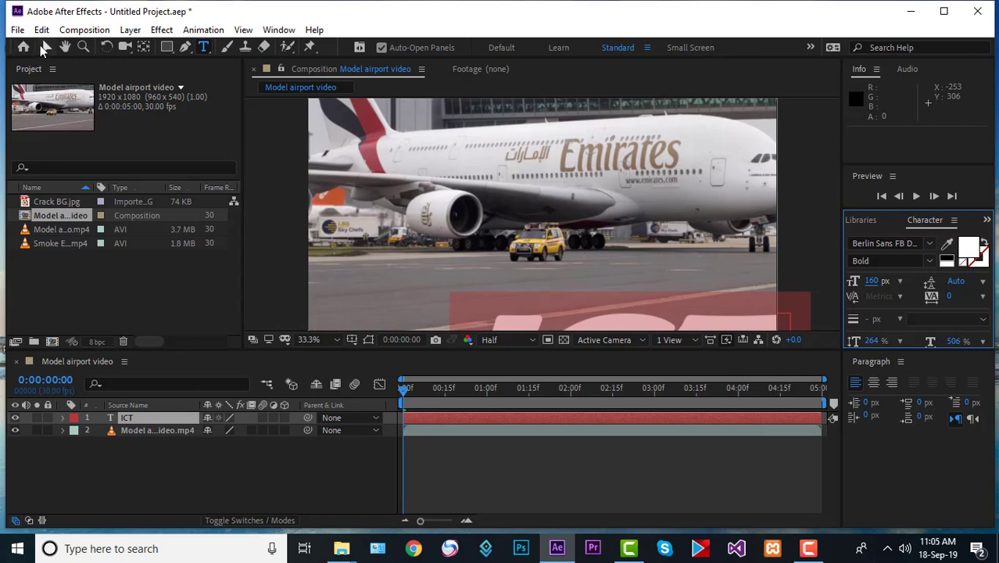
Move the ICT text up into the frame in front of the aircraft, to about position 408, 471
{"action": "left_click", "coordinate": [44, 48]}
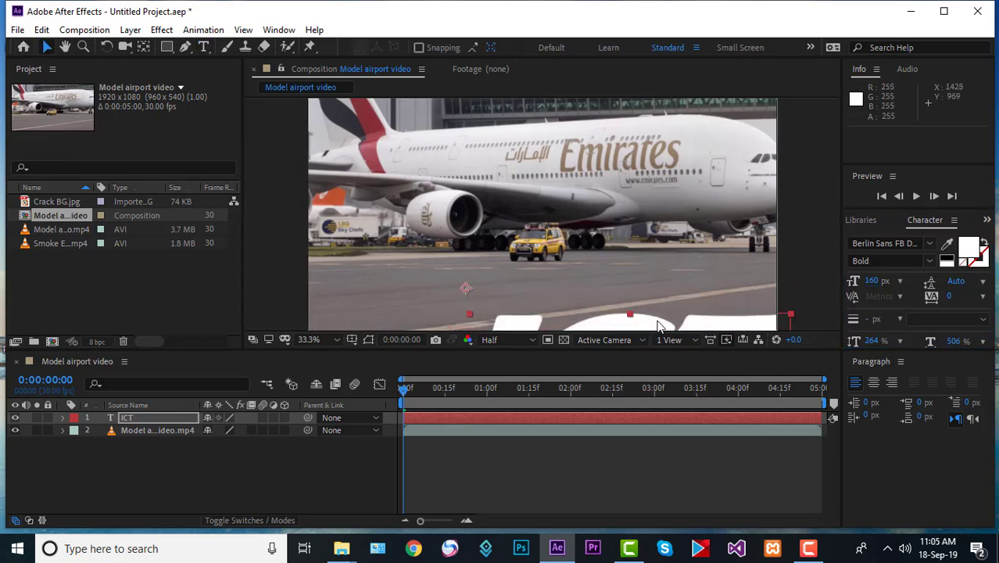
{"action": "left_click_drag", "start_coordinate": [657, 325], "coordinate": [614, 216]}
{"action": "key", "text": "Caps_Lock"}
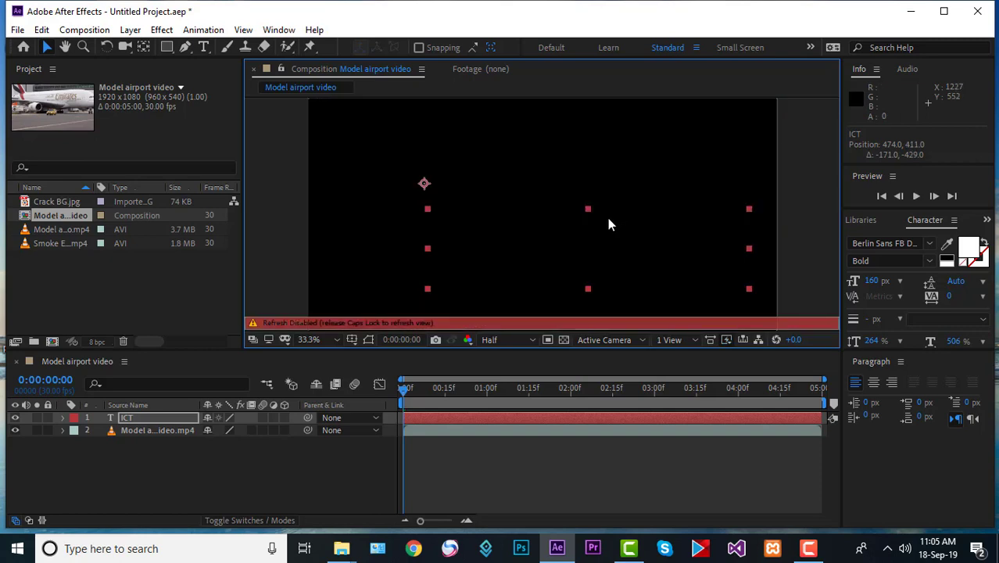
{"action": "key", "text": "Caps_Lock"}
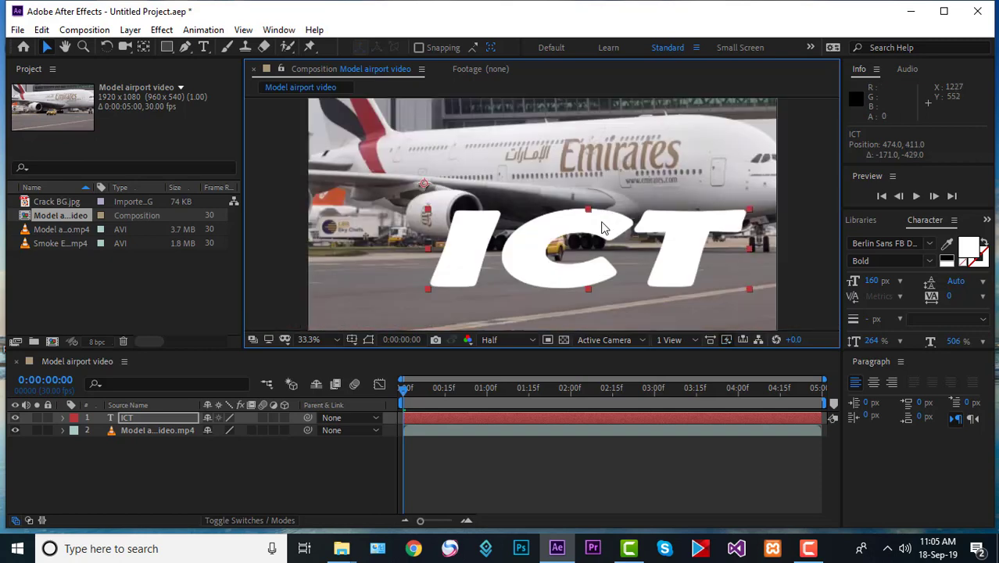
{"action": "left_click_drag", "start_coordinate": [589, 226], "coordinate": [579, 246]}
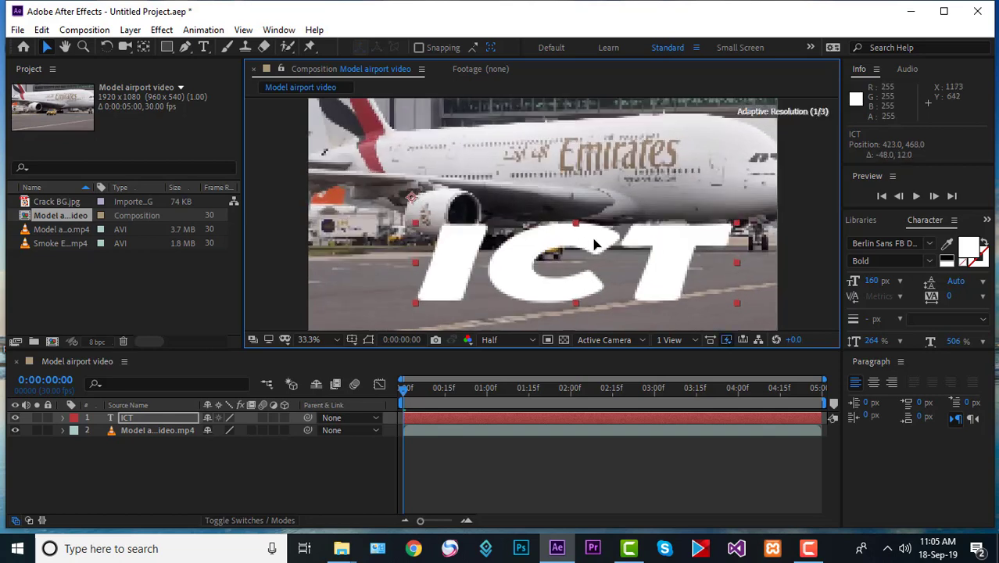
Set the ICT text's font to Arial in the Black style and shift it back into the frame at about 144, 453
{"action": "left_click", "coordinate": [895, 245]}
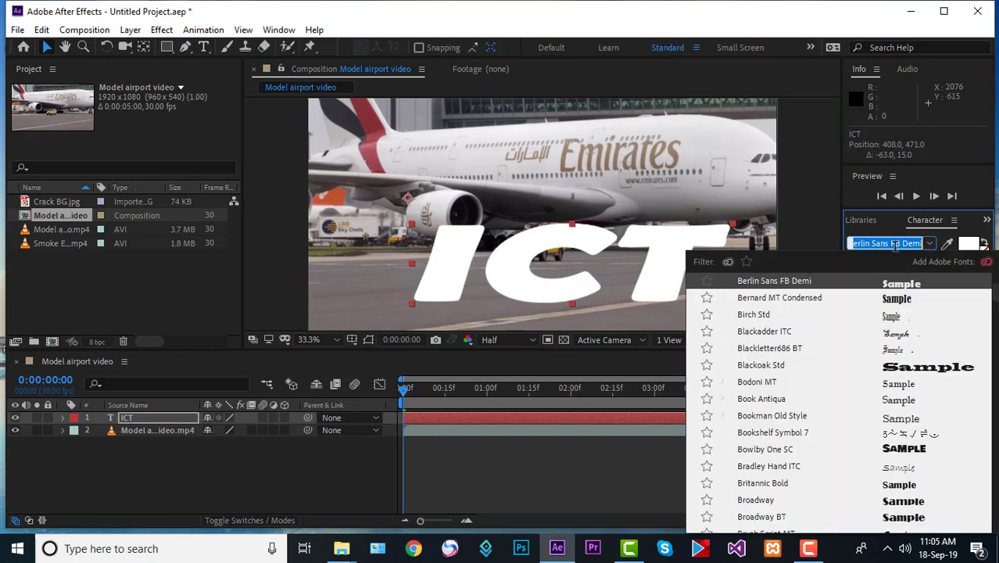
{"action": "type", "text": "ar"}
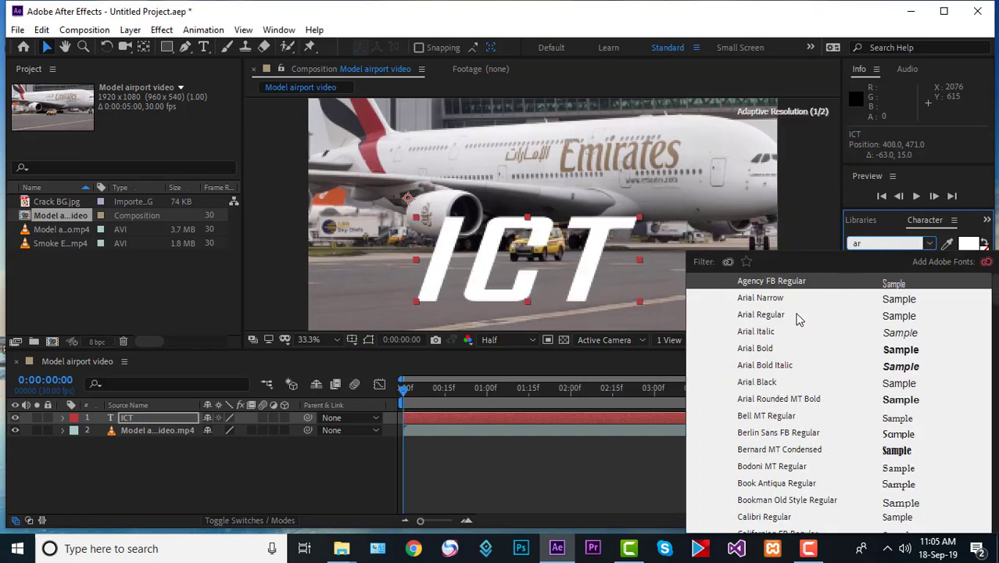
{"action": "left_click", "coordinate": [762, 349]}
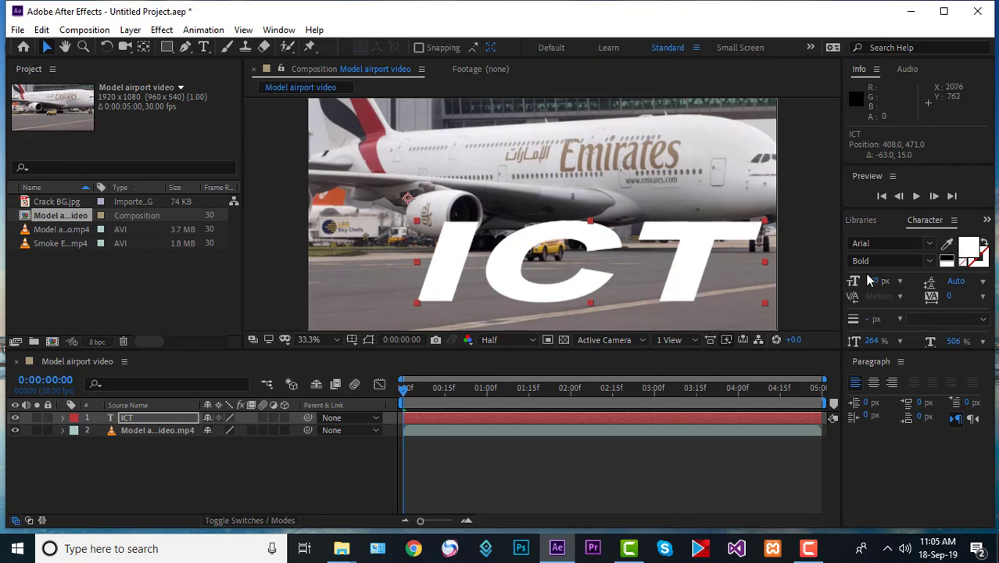
{"action": "left_click", "coordinate": [928, 261]}
{"action": "left_click", "coordinate": [882, 353]}
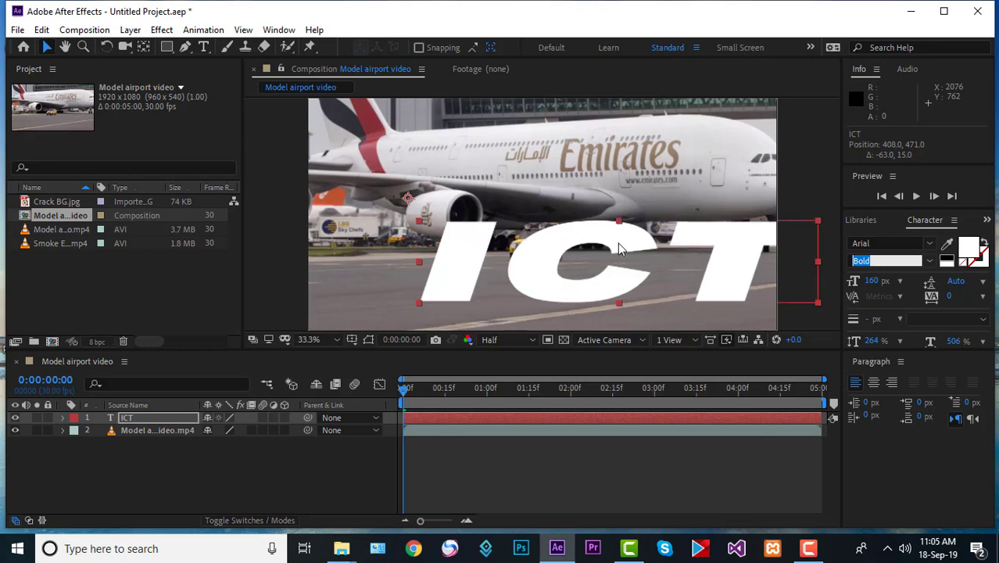
{"action": "left_click_drag", "start_coordinate": [557, 258], "coordinate": [469, 253]}
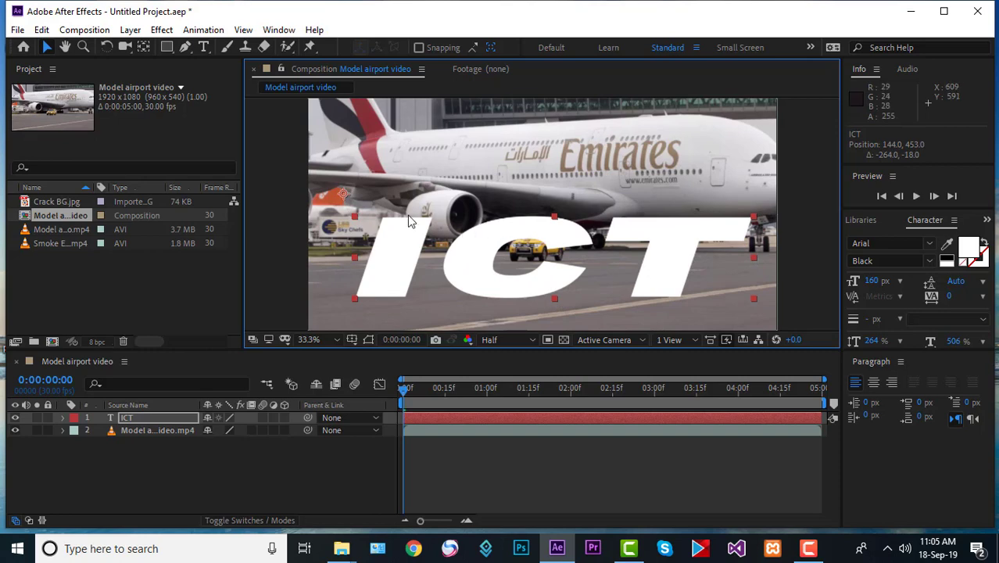
{"action": "left_click", "coordinate": [297, 210]}
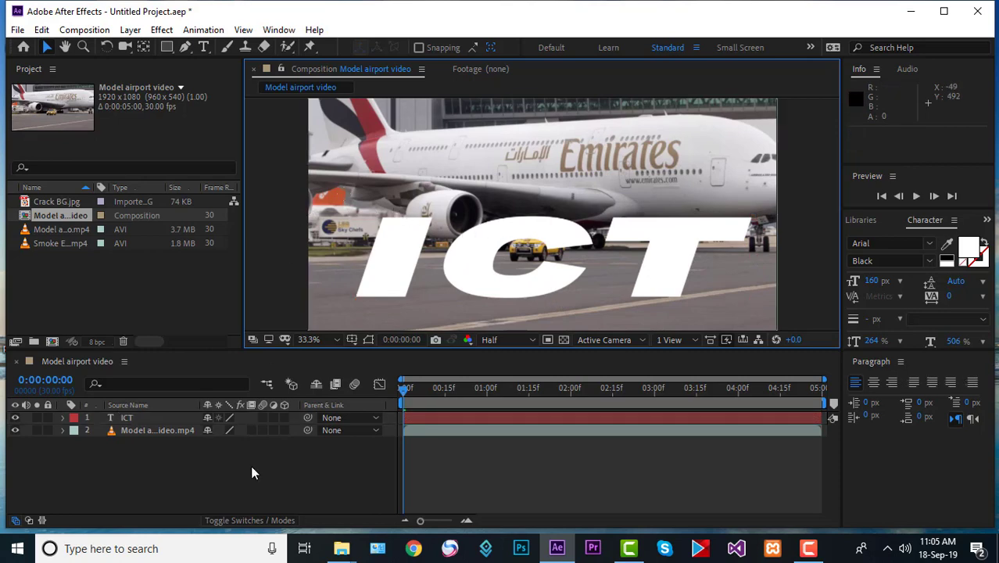
Add a spot light to the composition with 100% intensity, a 90° cone angle and Casts Shadows enabled
{"action": "right_click", "coordinate": [250, 465]}
{"action": "mouse_move", "coordinate": [415, 307]}
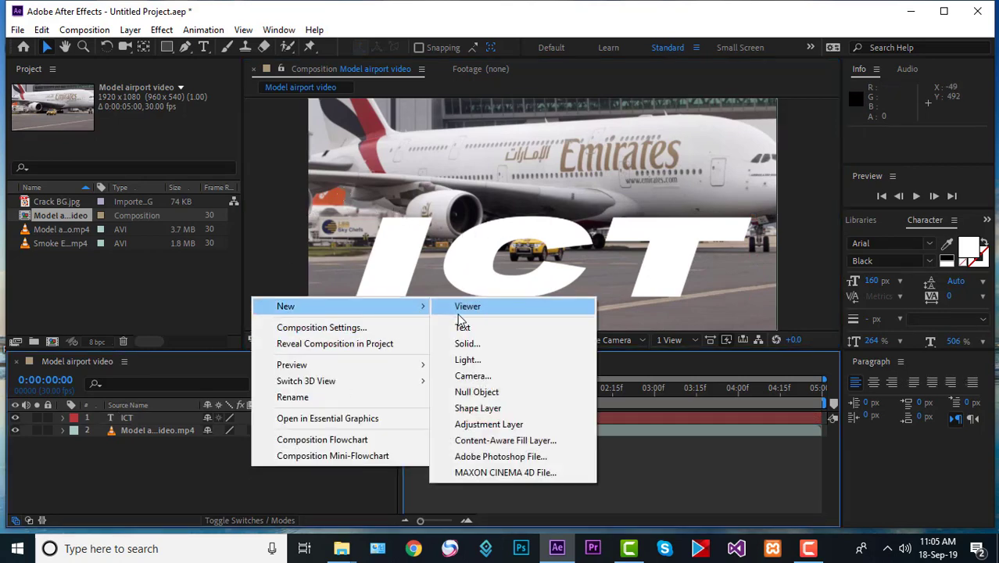
{"action": "left_click", "coordinate": [464, 358]}
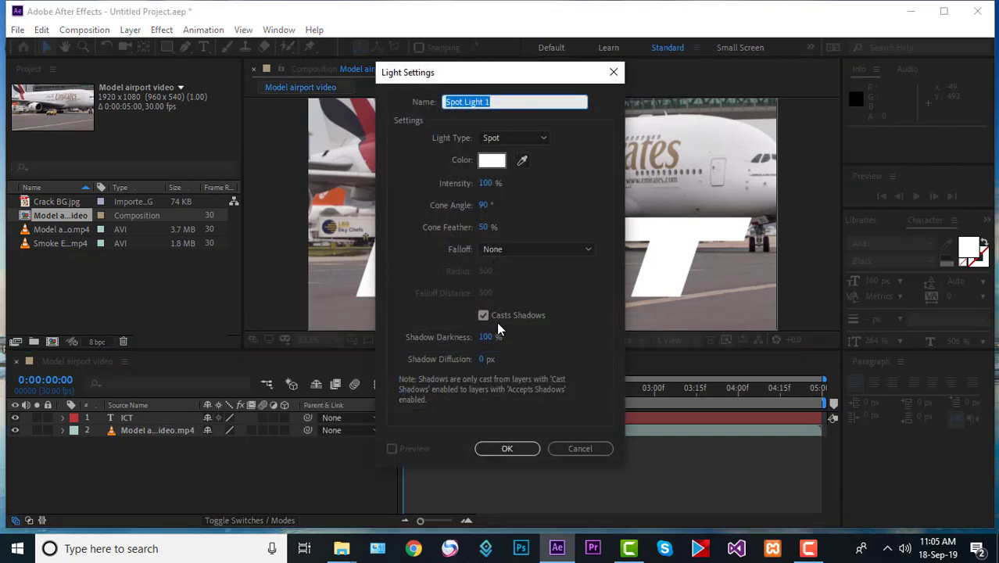
{"action": "left_click", "coordinate": [512, 444]}
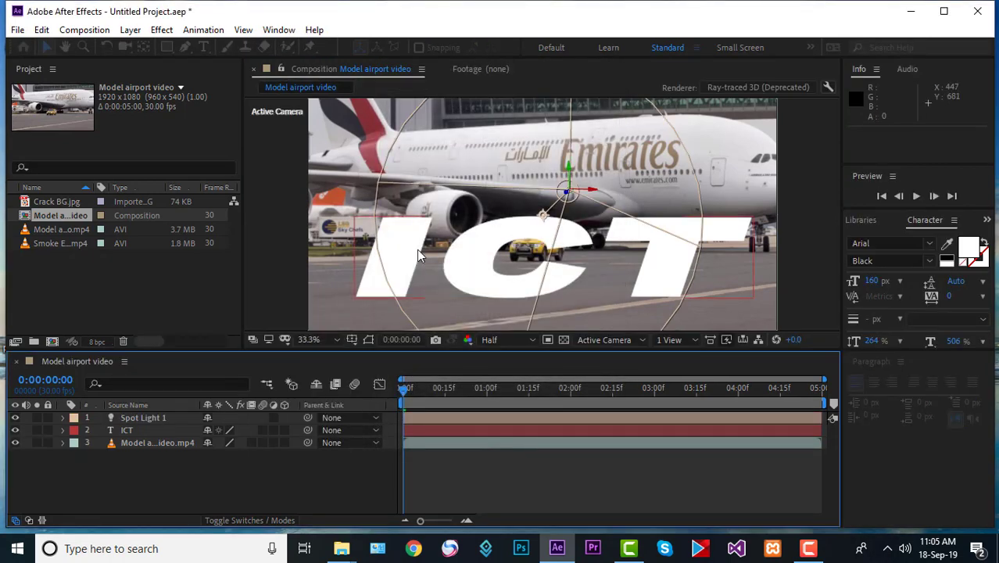
Make the ICT text layer 3D and set its bevel style to Convex in the Geometry Options
{"action": "left_click", "coordinate": [284, 430]}
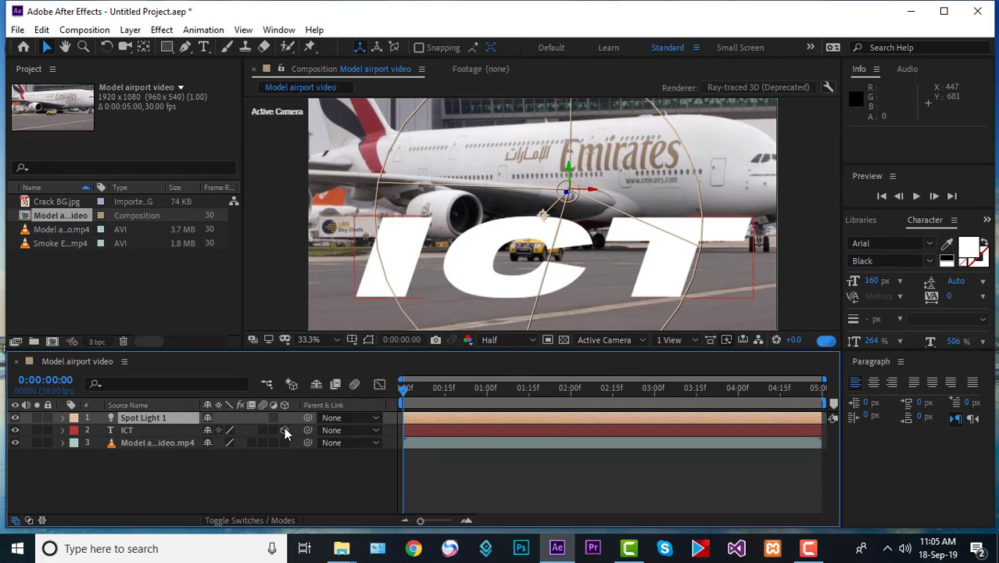
{"action": "left_click", "coordinate": [64, 430]}
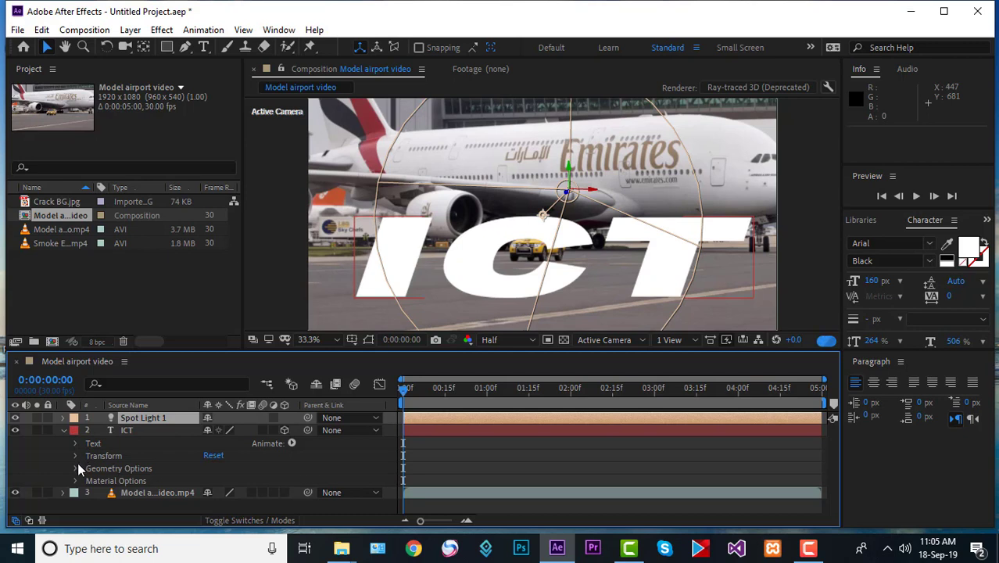
{"action": "left_click", "coordinate": [76, 468]}
{"action": "scroll", "coordinate": [77, 463], "scroll_direction": "down", "scroll_amount": 1}
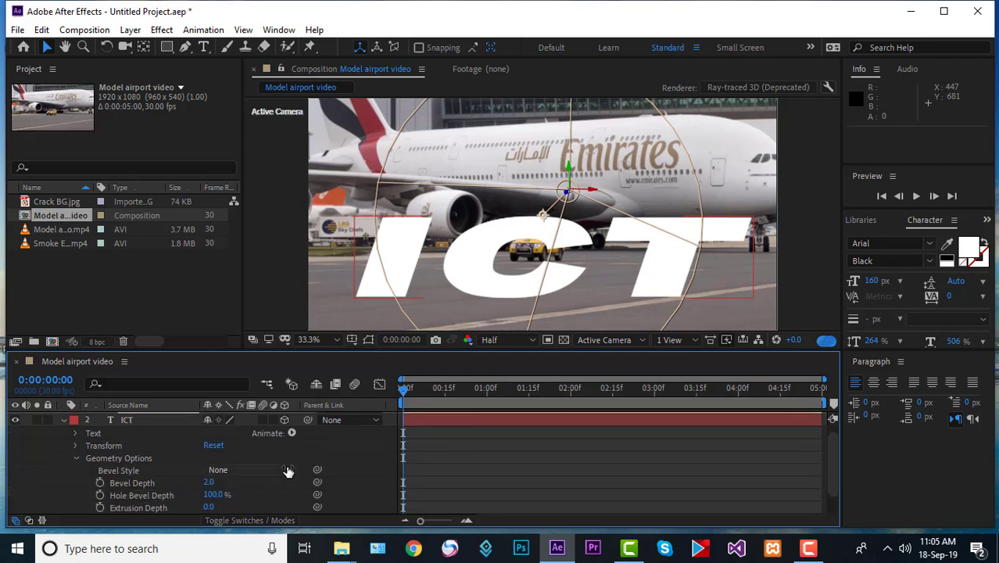
{"action": "left_click", "coordinate": [286, 469]}
{"action": "left_click", "coordinate": [244, 454]}
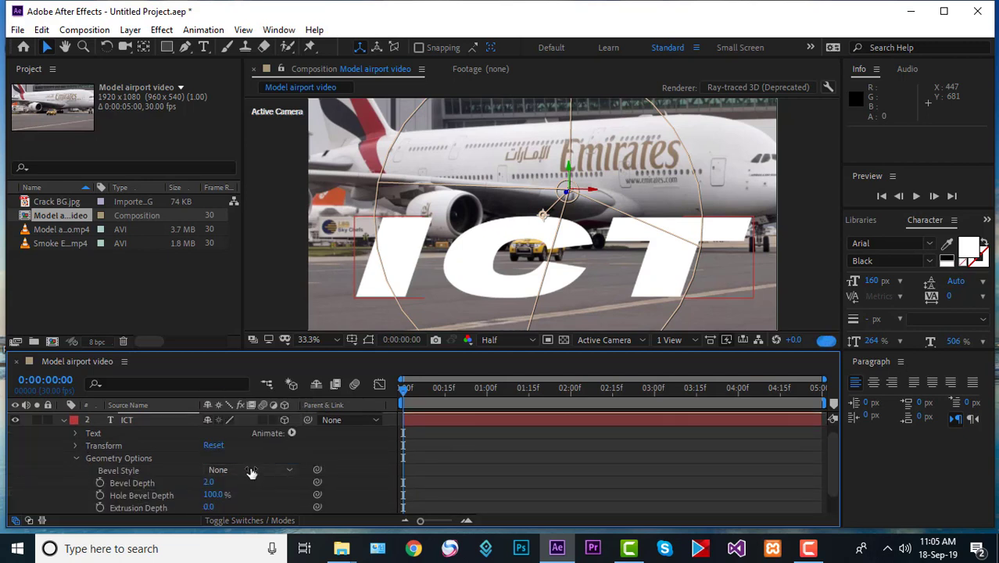
Set the ICT text's bevel depth to 8 and its extrusion depth to 150 in the Geometry Options
{"action": "left_click", "coordinate": [208, 483]}
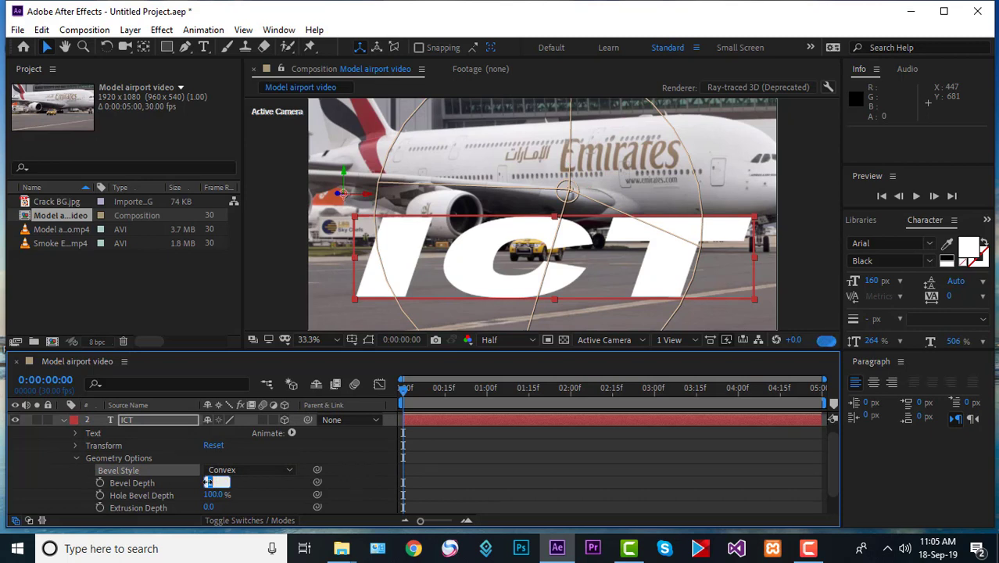
{"action": "type", "text": "8"}
{"action": "key", "text": "Return"}
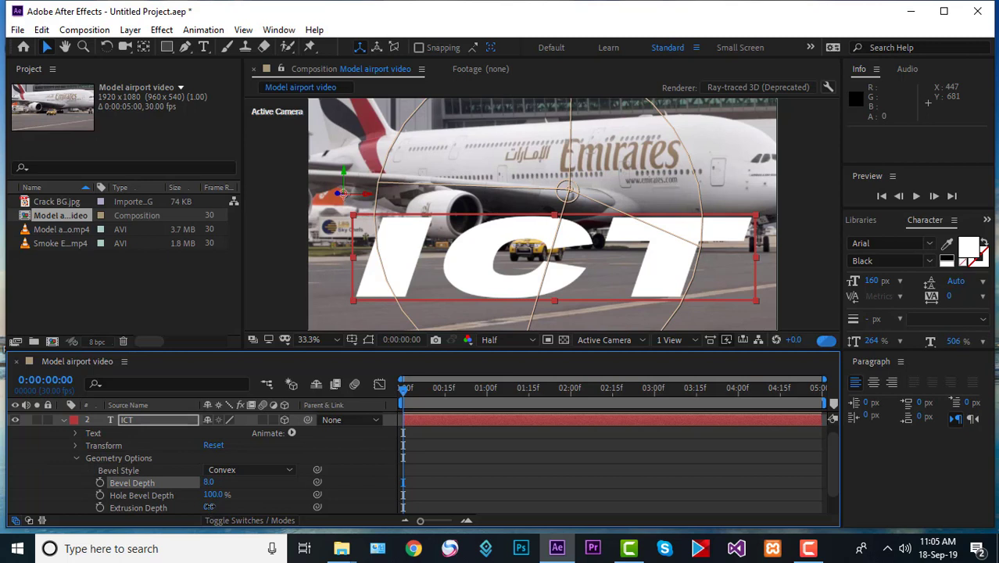
{"action": "left_click", "coordinate": [209, 507]}
{"action": "key", "text": "Return"}
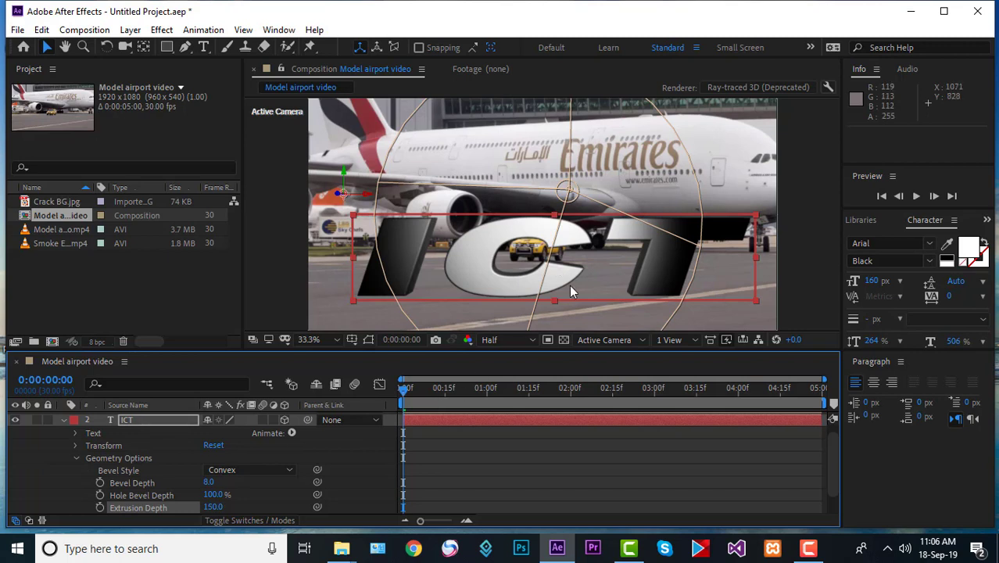
Show the composition in two horizontal views and raise the spot light high above the ICT text, farther in front of it
{"action": "left_click_drag", "start_coordinate": [577, 351], "coordinate": [579, 406]}
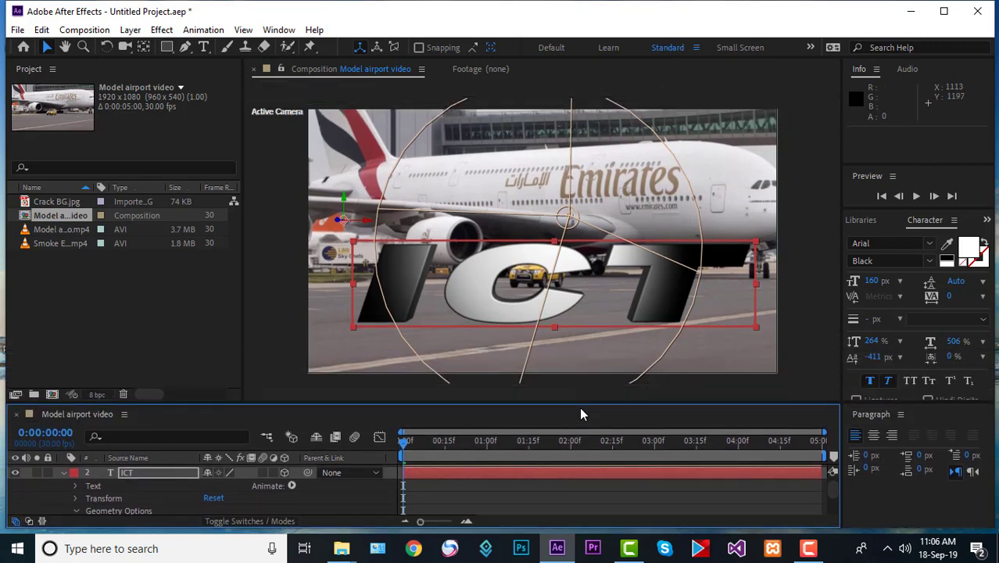
{"action": "left_click", "coordinate": [671, 399]}
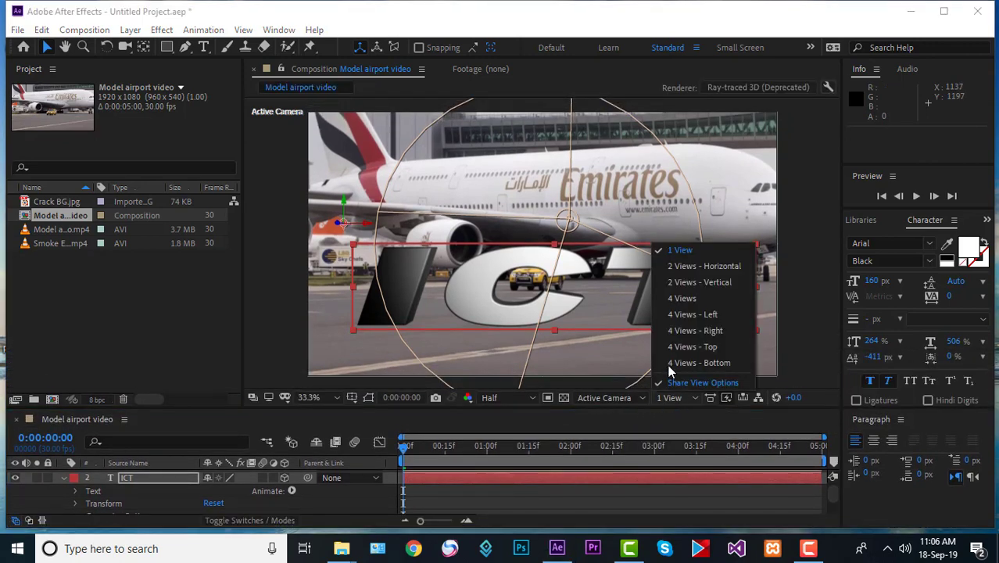
{"action": "left_click", "coordinate": [673, 269]}
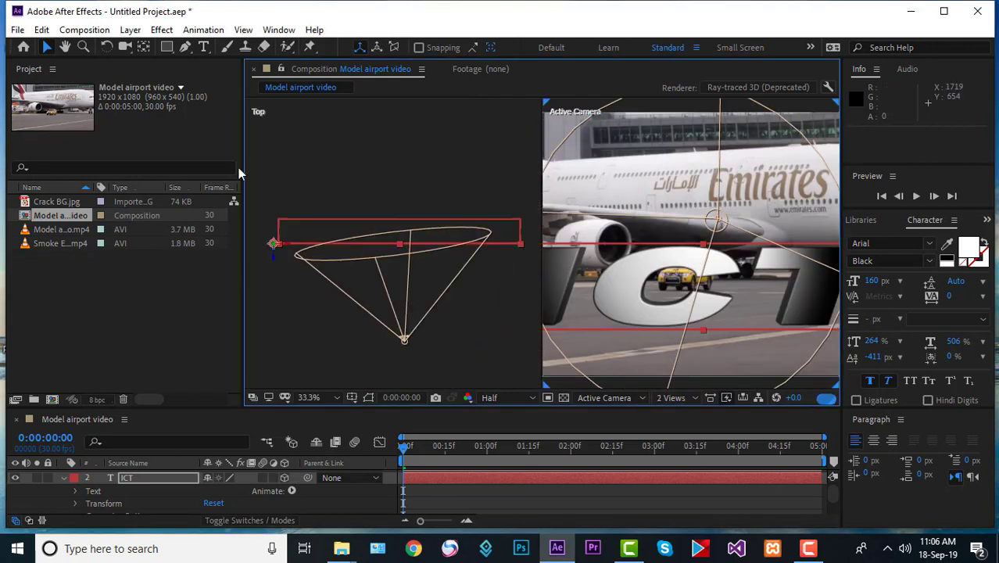
{"action": "left_click", "coordinate": [718, 203]}
{"action": "left_click_drag", "start_coordinate": [717, 208], "coordinate": [717, 184]}
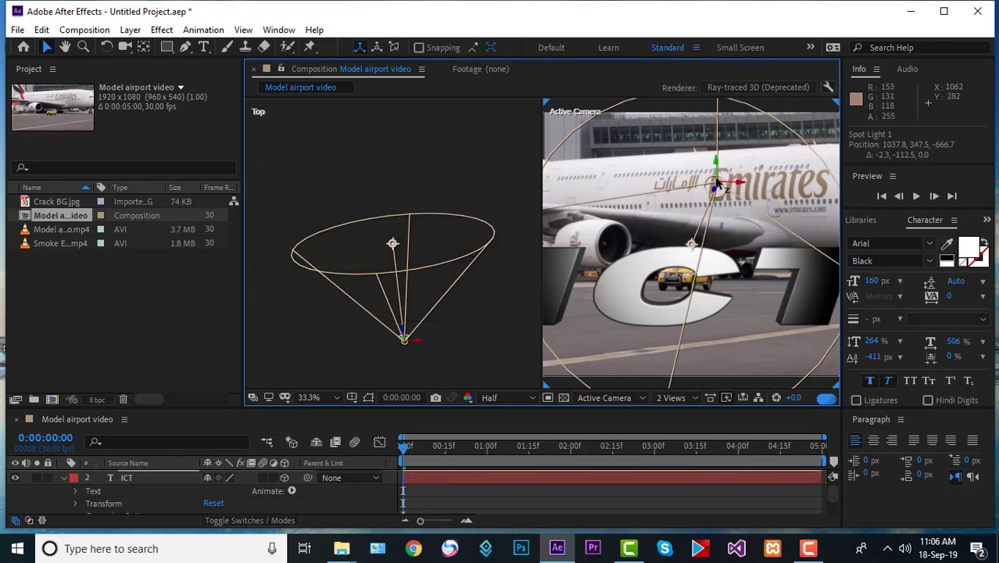
{"action": "left_click_drag", "start_coordinate": [716, 180], "coordinate": [676, 136]}
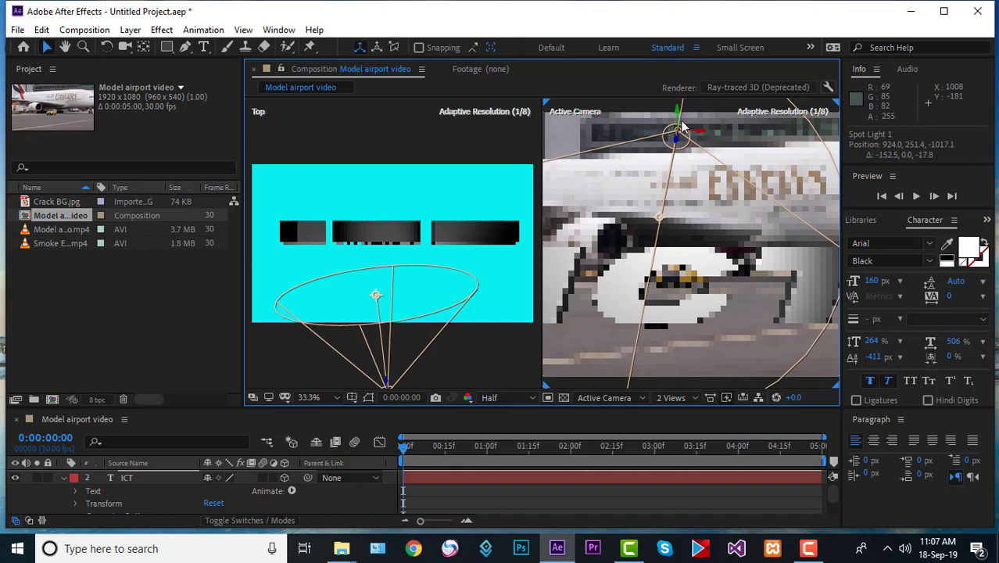
{"action": "left_click_drag", "start_coordinate": [677, 138], "coordinate": [683, 100]}
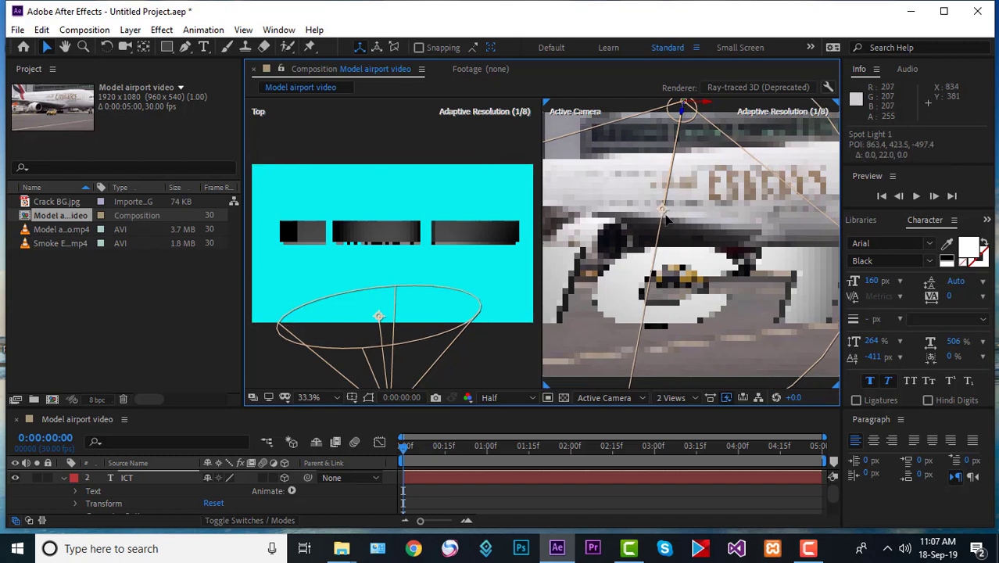
Aim the spot light's point of interest at the ICT text, at about 936.6, 587.0, -497.4, and return to a single view
{"action": "left_click_drag", "start_coordinate": [665, 218], "coordinate": [682, 256]}
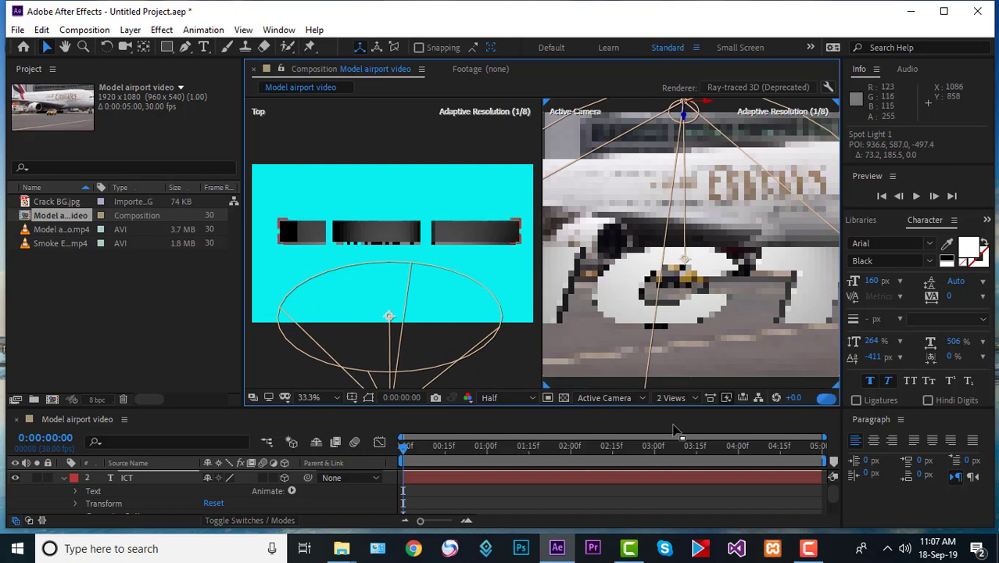
{"action": "left_click", "coordinate": [682, 397]}
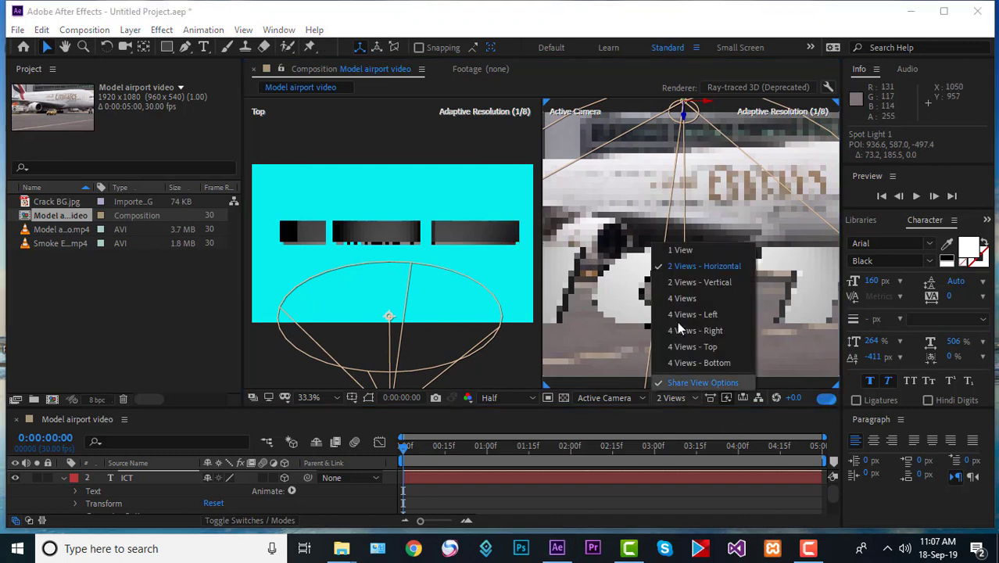
{"action": "left_click", "coordinate": [680, 251]}
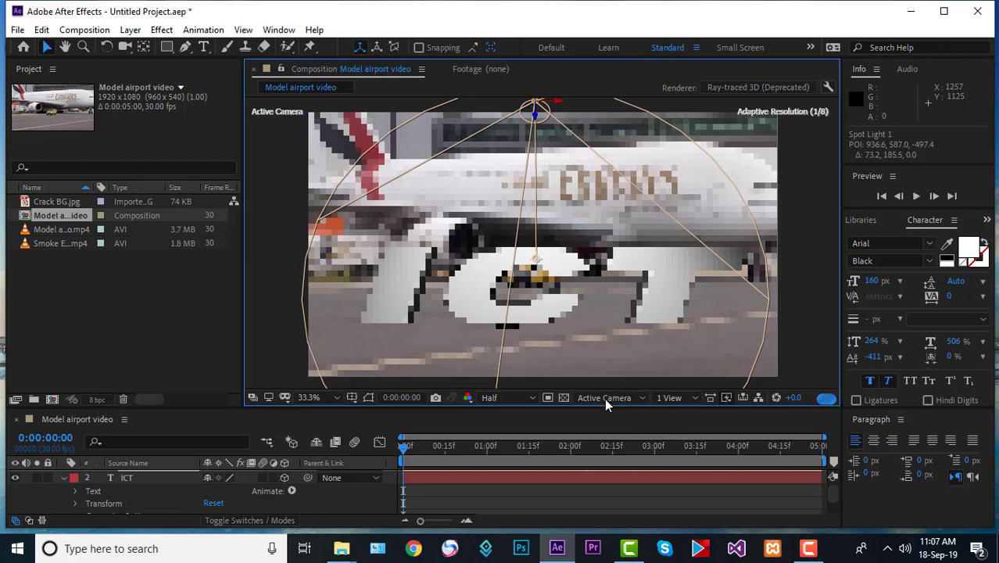
{"action": "left_click_drag", "start_coordinate": [606, 402], "coordinate": [487, 364]}
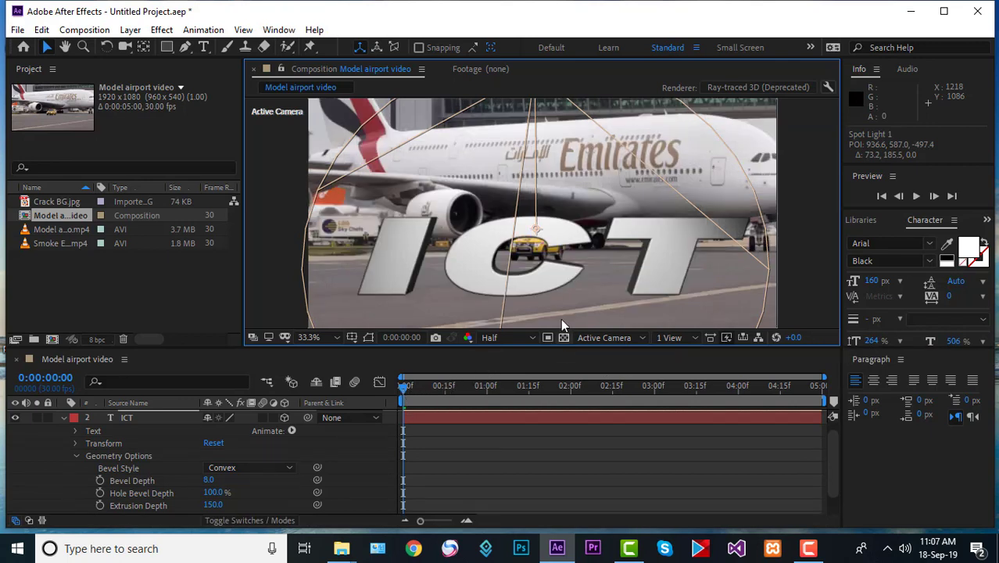
Move the ICT text down to about 144, 477 and reduce its font size to 105 px
{"action": "left_click", "coordinate": [547, 287]}
{"action": "left_click", "coordinate": [133, 419]}
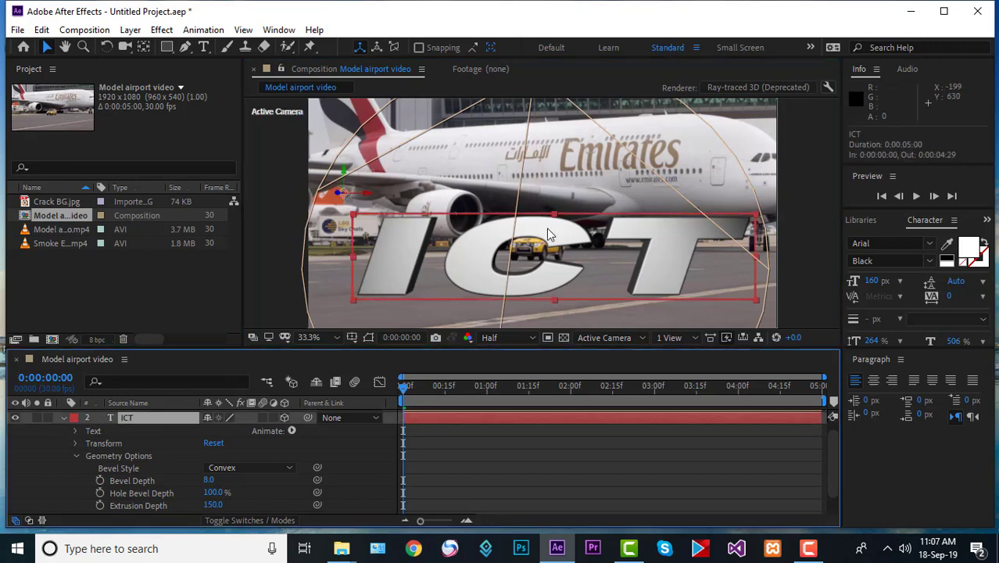
{"action": "left_click_drag", "start_coordinate": [567, 240], "coordinate": [568, 241]}
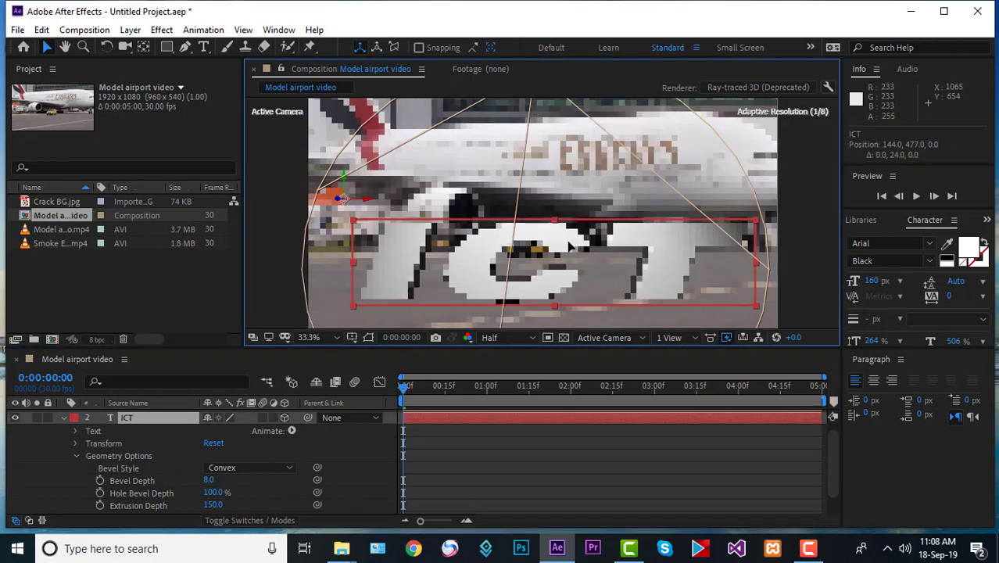
{"action": "left_click_drag", "start_coordinate": [872, 281], "coordinate": [856, 282]}
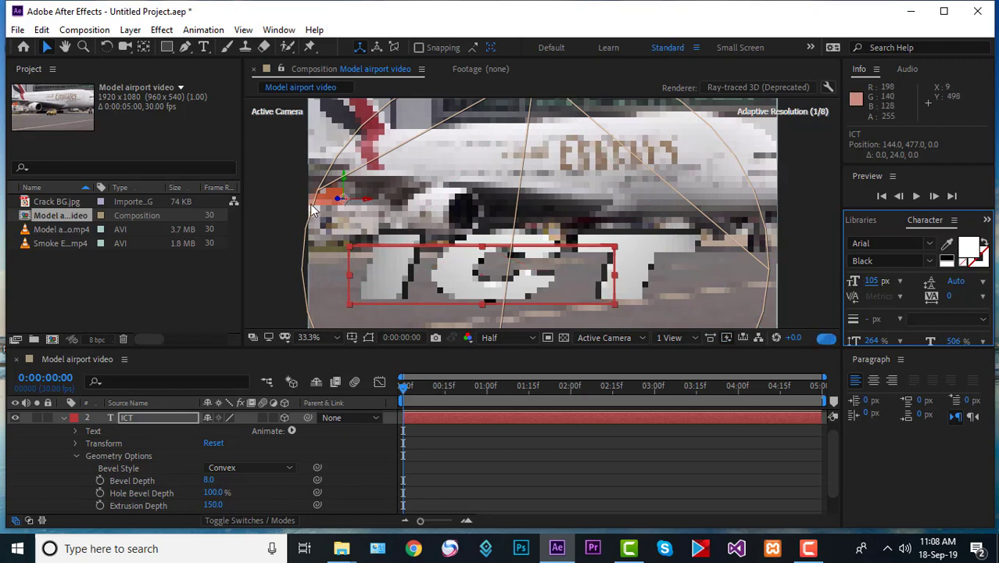
Collapse the ICT text layer's properties and duplicate the layer
{"action": "left_click", "coordinate": [77, 453]}
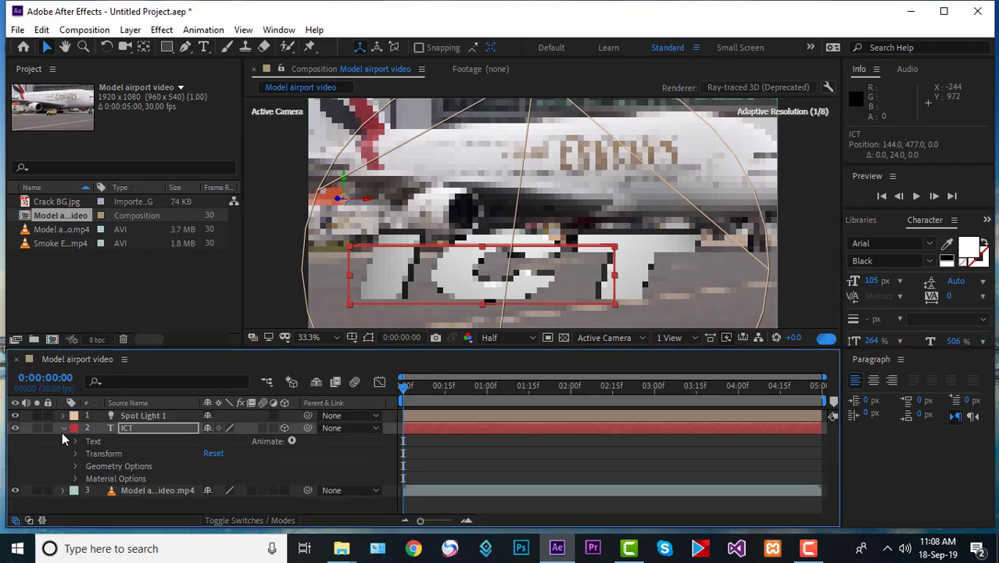
{"action": "left_click", "coordinate": [63, 428]}
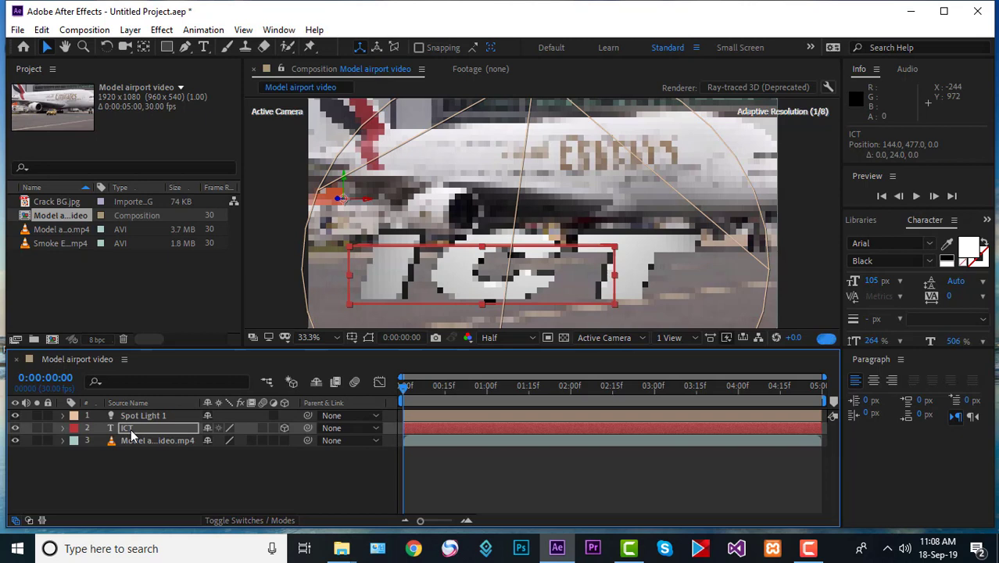
{"action": "key", "text": "ctrl+d"}
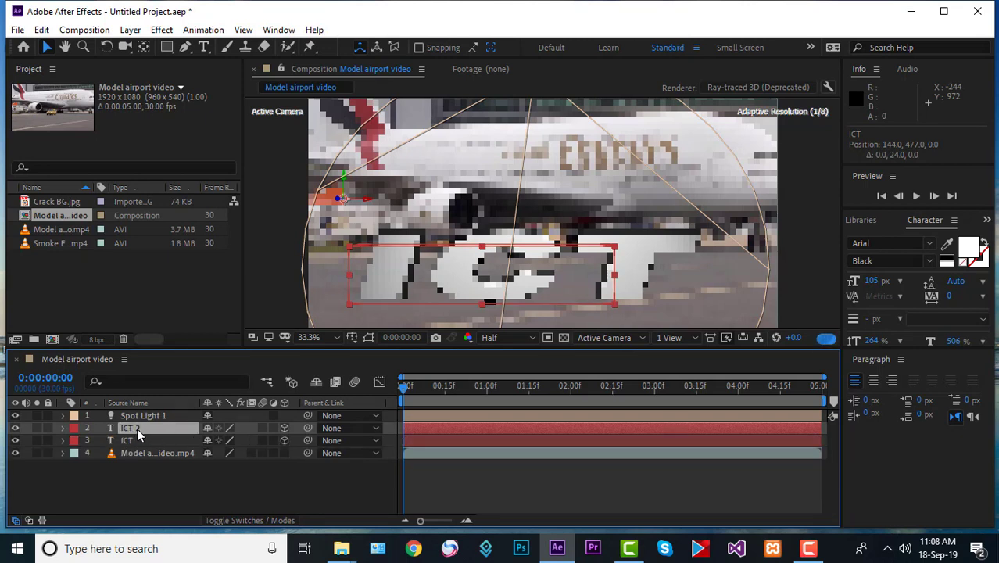
Rename the original ICT layer below the duplicate as Hadh and turn off its 3D switch
{"action": "left_click", "coordinate": [137, 440]}
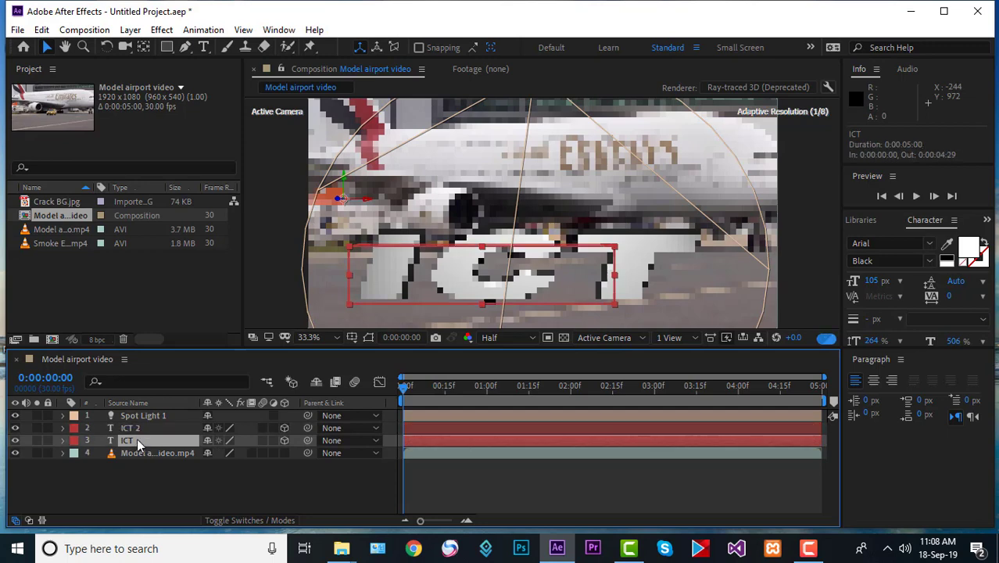
{"action": "right_click", "coordinate": [137, 441]}
{"action": "left_click", "coordinate": [207, 427]}
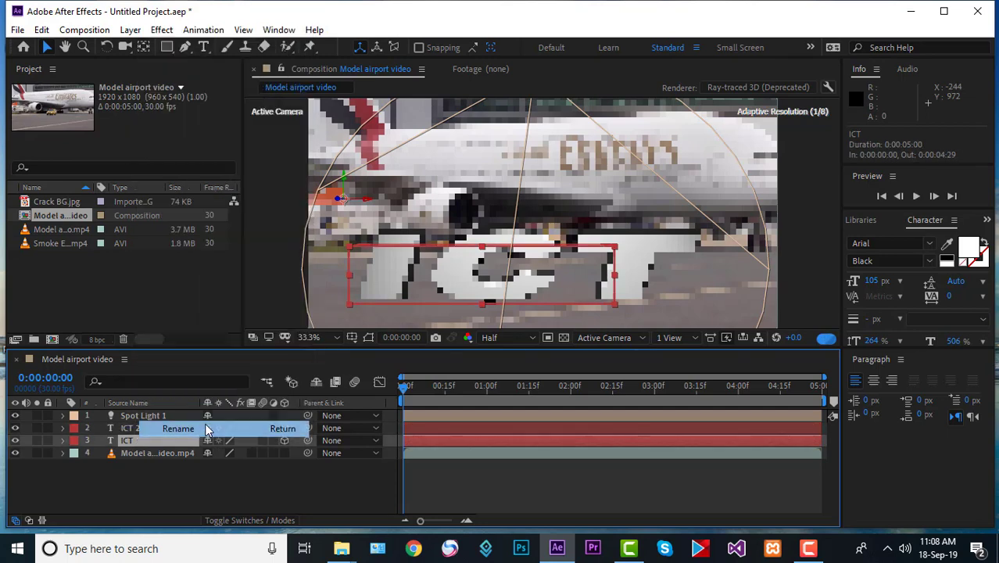
{"action": "type", "text": "Hadh"}
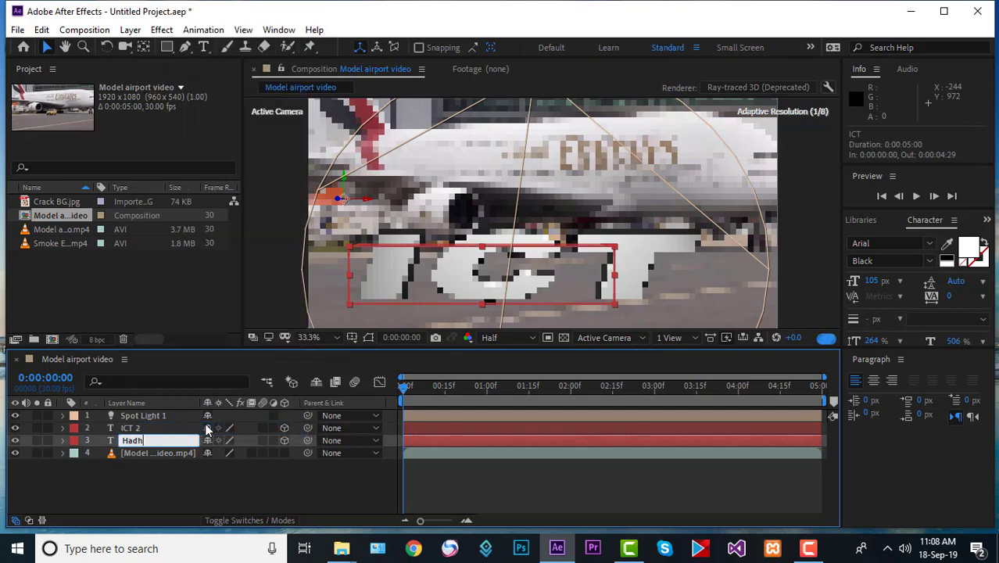
{"action": "left_click", "coordinate": [284, 439]}
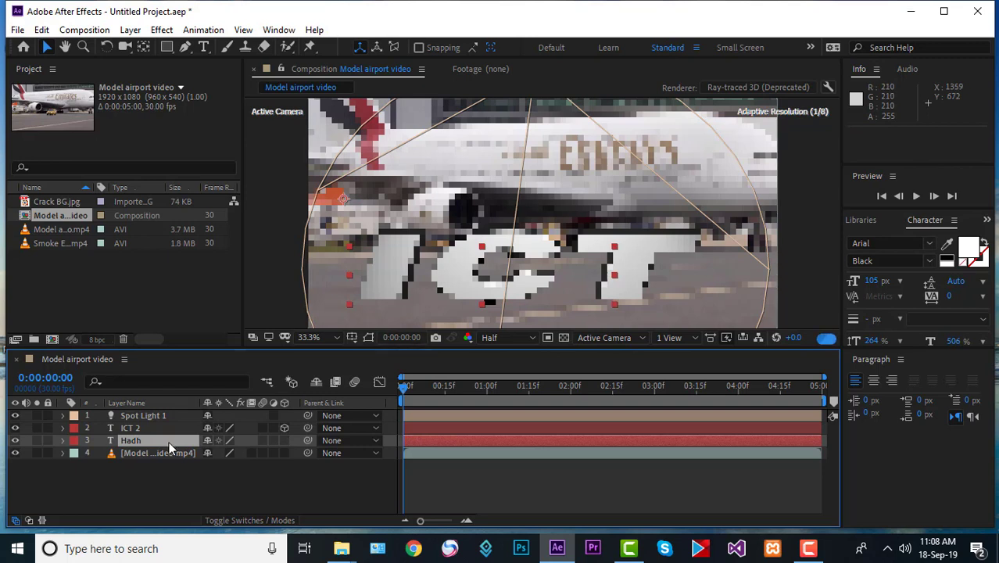
Apply a Drop Shadow effect with Shadow Only enabled to the Hadh layer and stretch the layer to about 101%, 122% scale
{"action": "key", "text": "ctrl+5"}
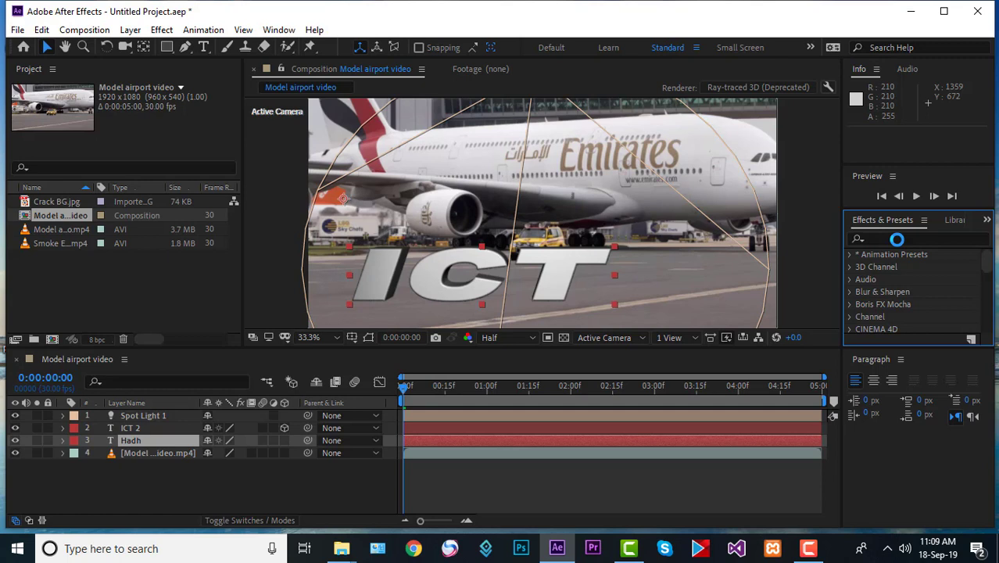
{"action": "left_click", "coordinate": [896, 239]}
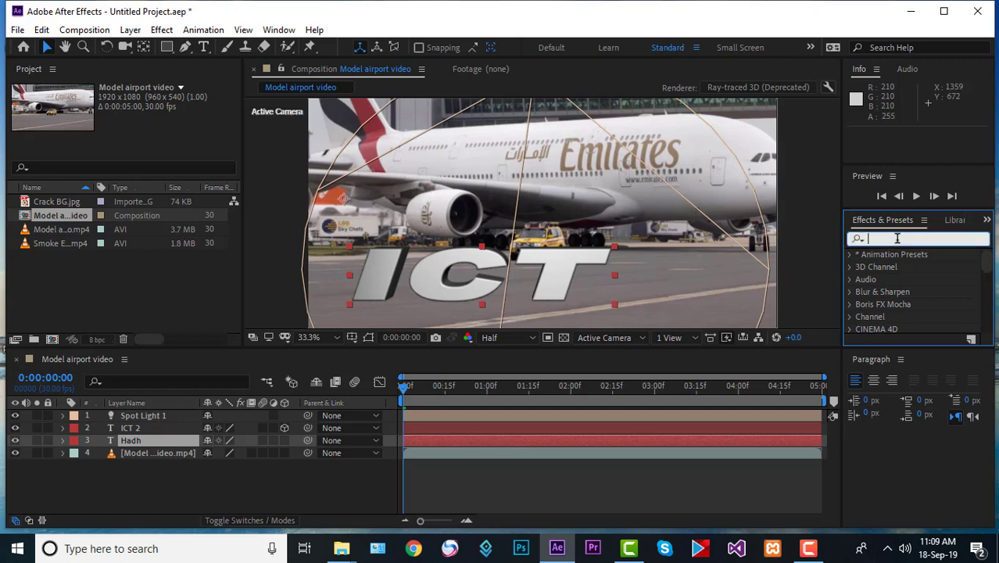
{"action": "type", "text": "drop dh"}
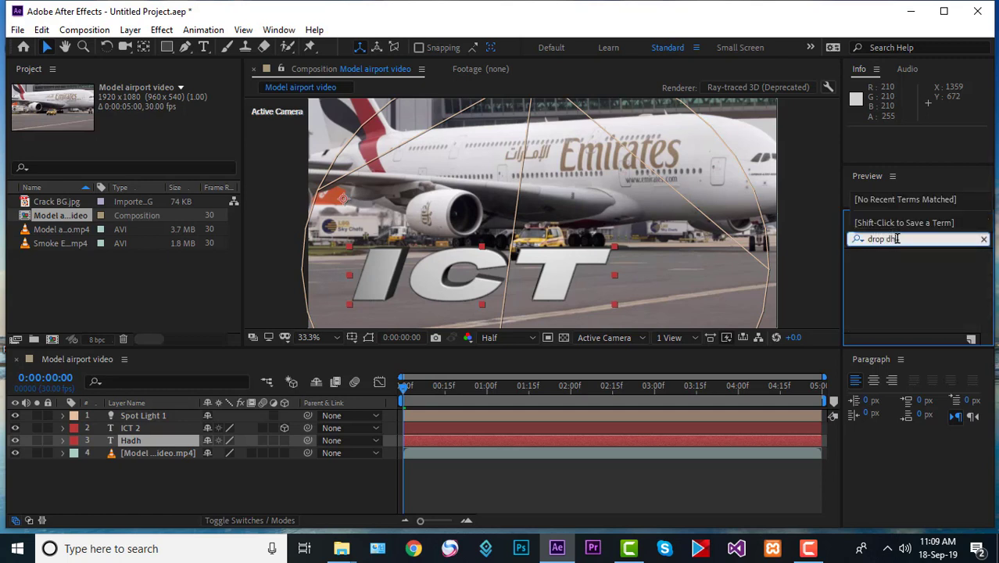
{"action": "key", "text": "BackSpace"}
{"action": "key", "text": "BackSpace"}
{"action": "type", "text": "sh"}
{"action": "mouse_move", "coordinate": [911, 268]}
{"action": "left_mouse_down"}
{"action": "mouse_move", "coordinate": [359, 343]}
{"action": "mouse_move", "coordinate": [133, 441]}
{"action": "mouse_move", "coordinate": [156, 450]}
{"action": "left_mouse_up"}
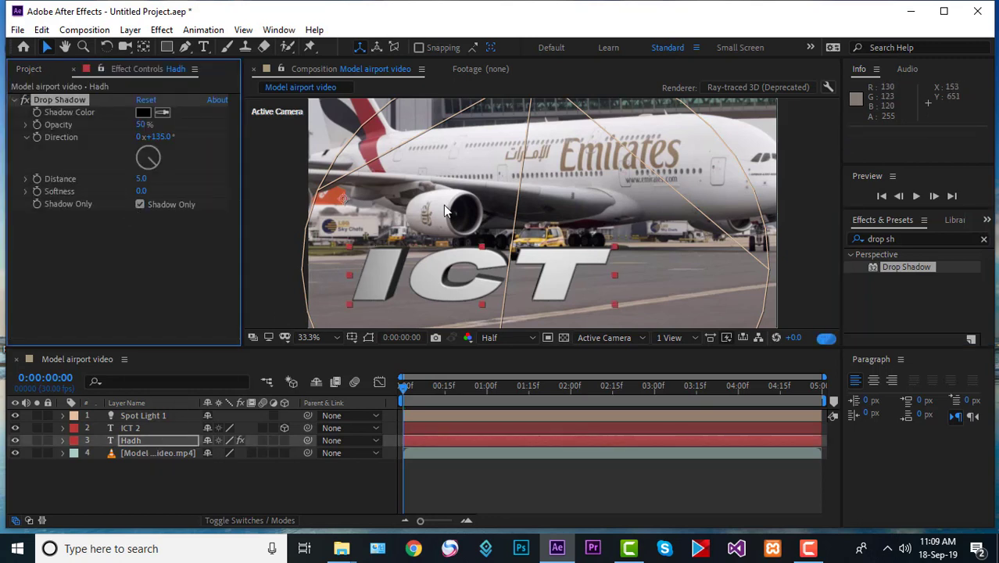
{"action": "left_click_drag", "start_coordinate": [616, 245], "coordinate": [338, 246]}
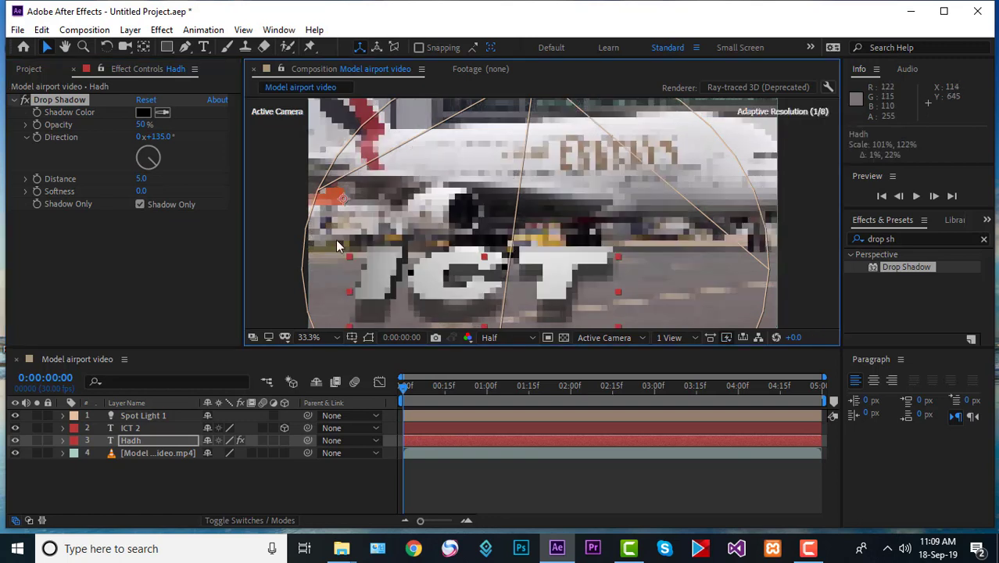
{"action": "left_click", "coordinate": [289, 219]}
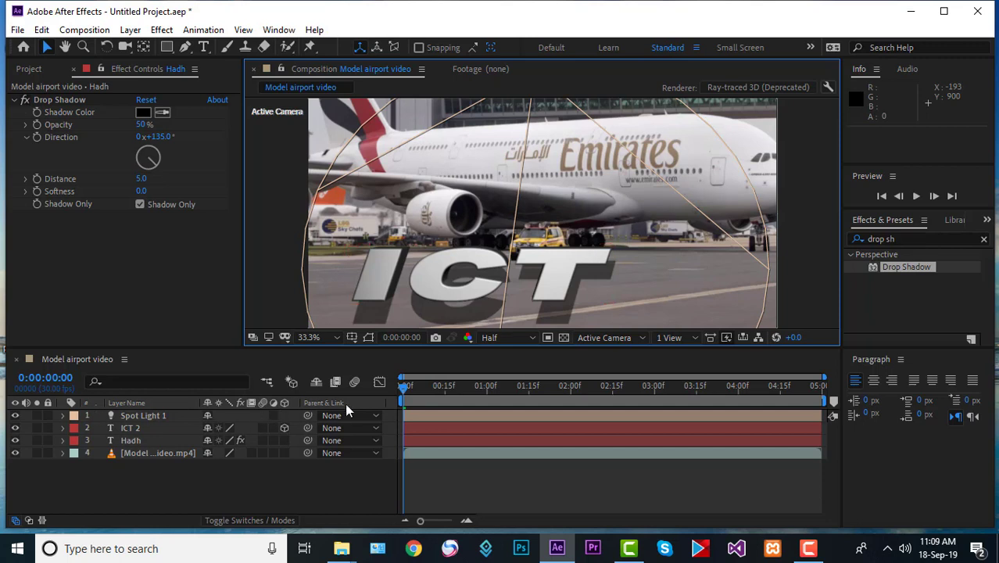
Add Anchor Point and Position keyframes to the ICT 2 layer at 0:00:02:01
{"action": "left_click_drag", "start_coordinate": [402, 386], "coordinate": [573, 397]}
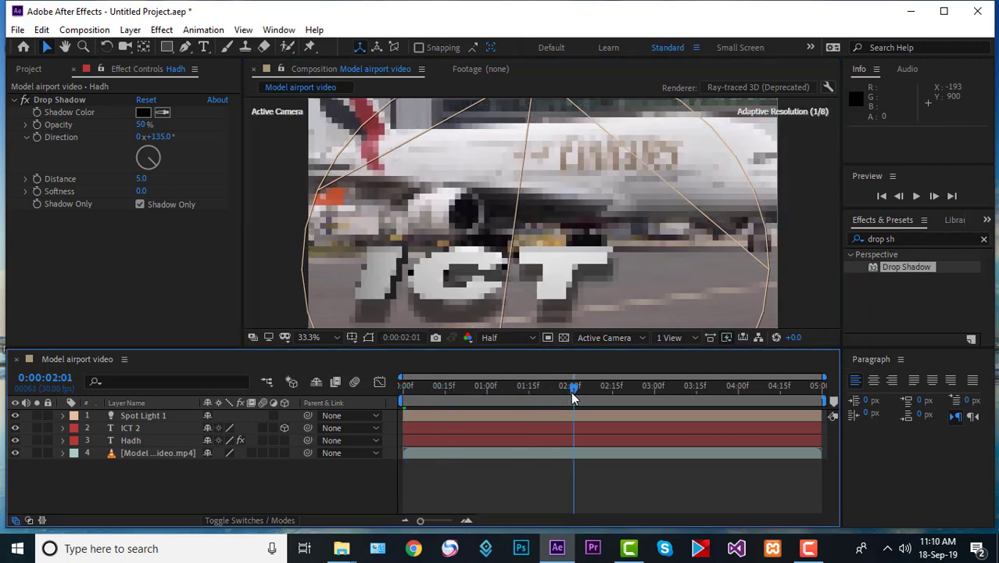
{"action": "left_click", "coordinate": [153, 429]}
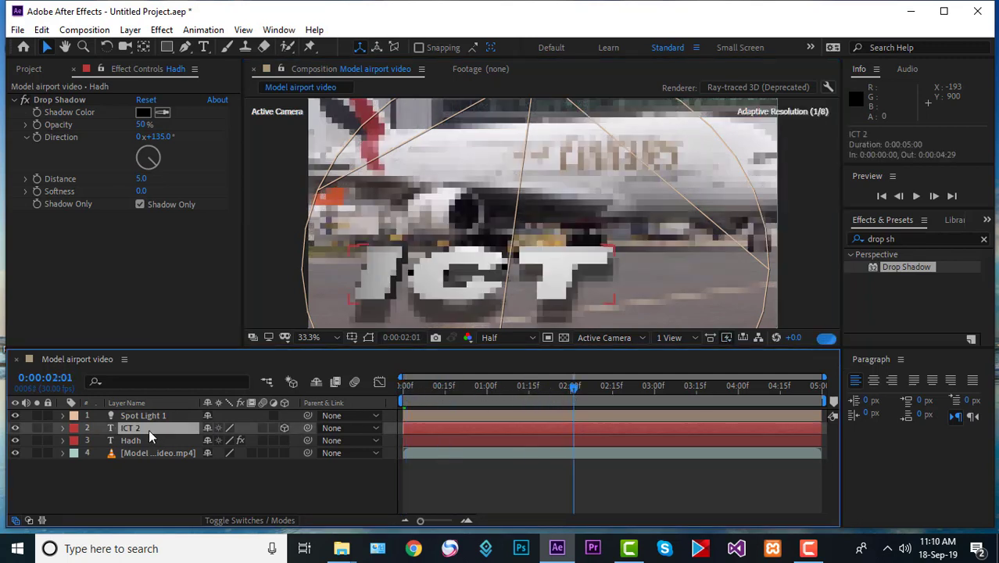
{"action": "left_click", "coordinate": [62, 428]}
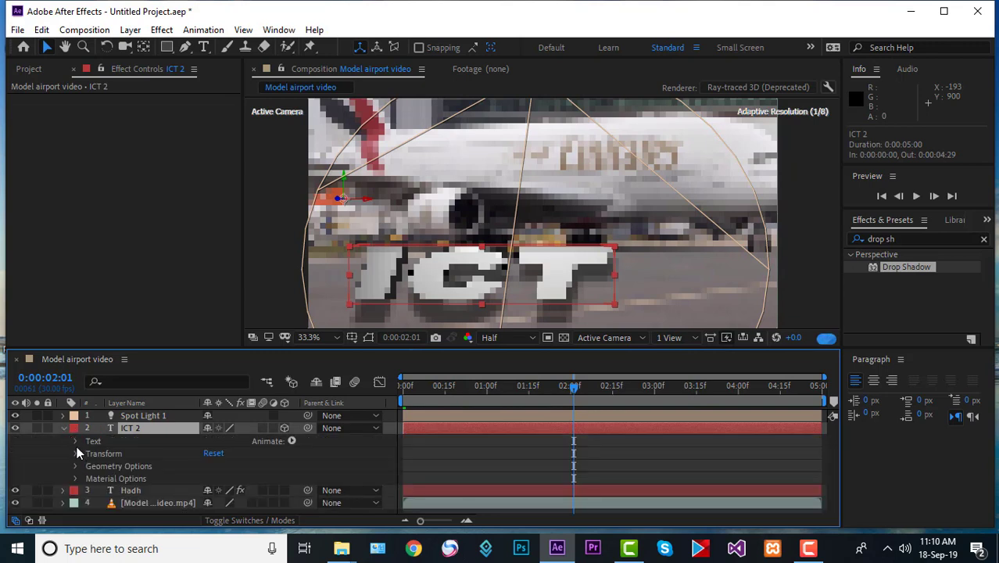
{"action": "left_click", "coordinate": [75, 453]}
{"action": "scroll", "coordinate": [87, 452], "scroll_direction": "down", "scroll_amount": 1}
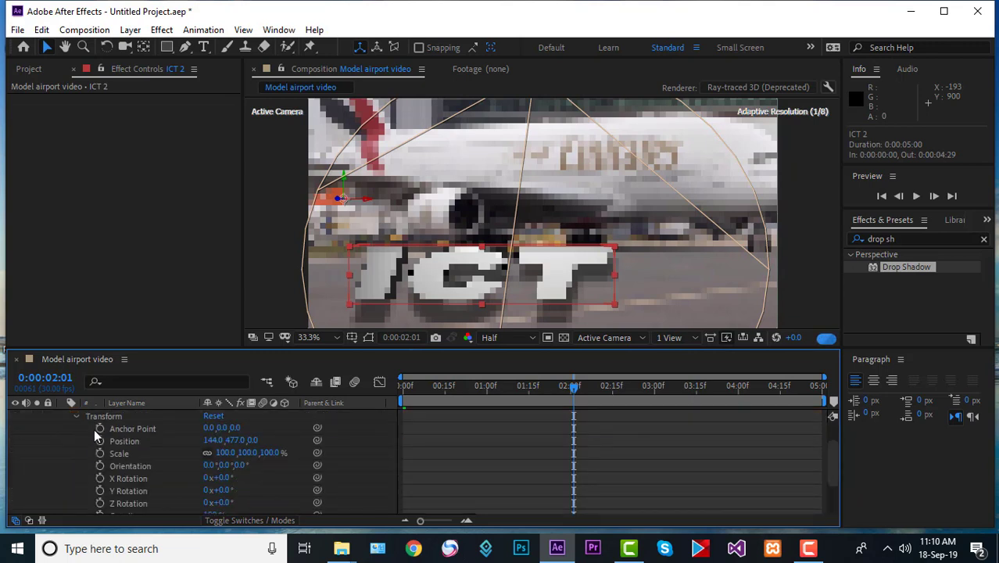
{"action": "left_click", "coordinate": [99, 428]}
{"action": "left_click", "coordinate": [99, 441]}
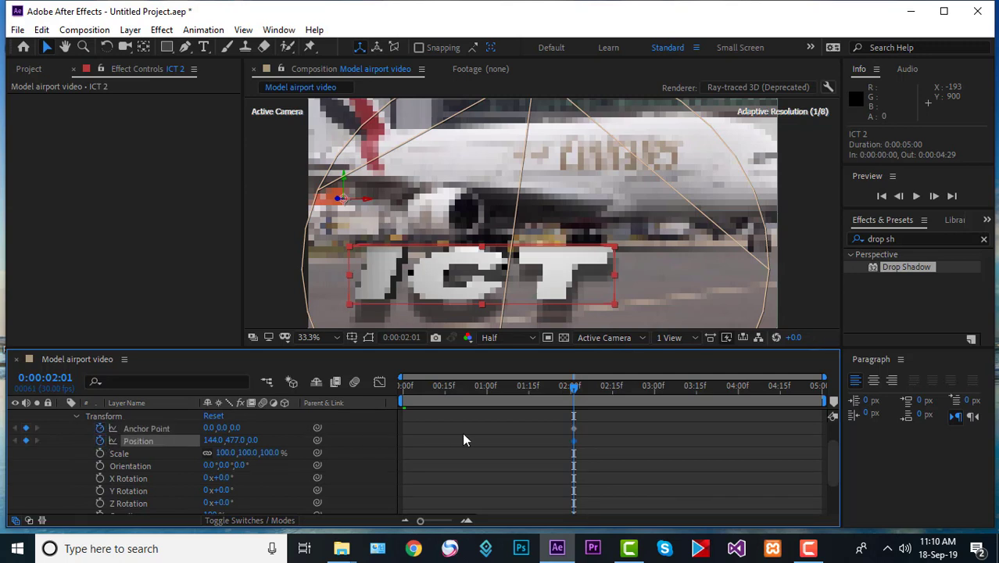
Keyframe ICT 2's Position above the frame at 0:00:01:00, about 171, -453, and lower its 0:00:02:01 position to about 193, 1078
{"action": "left_click_drag", "start_coordinate": [573, 388], "coordinate": [487, 396]}
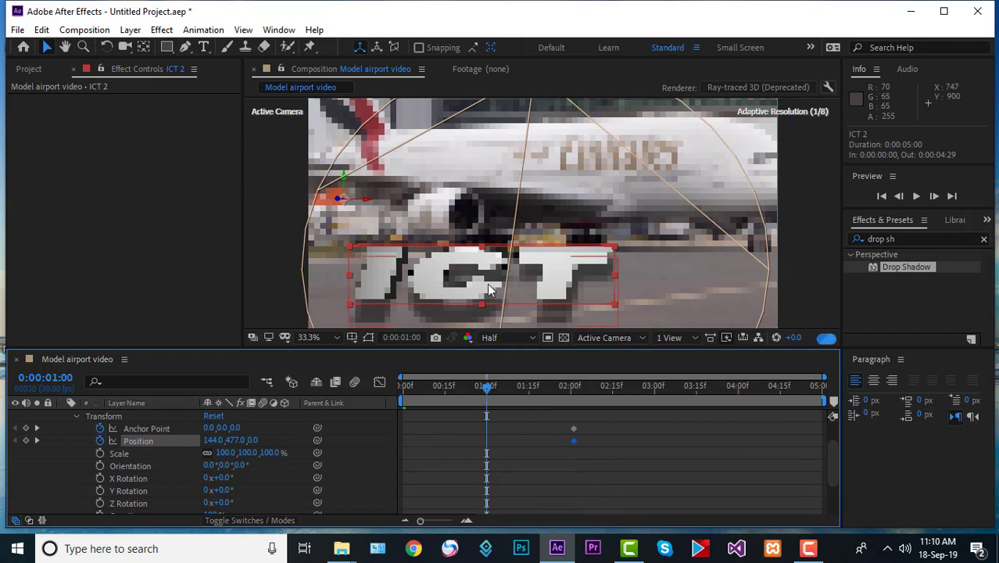
{"action": "left_click_drag", "start_coordinate": [486, 273], "coordinate": [494, 77]}
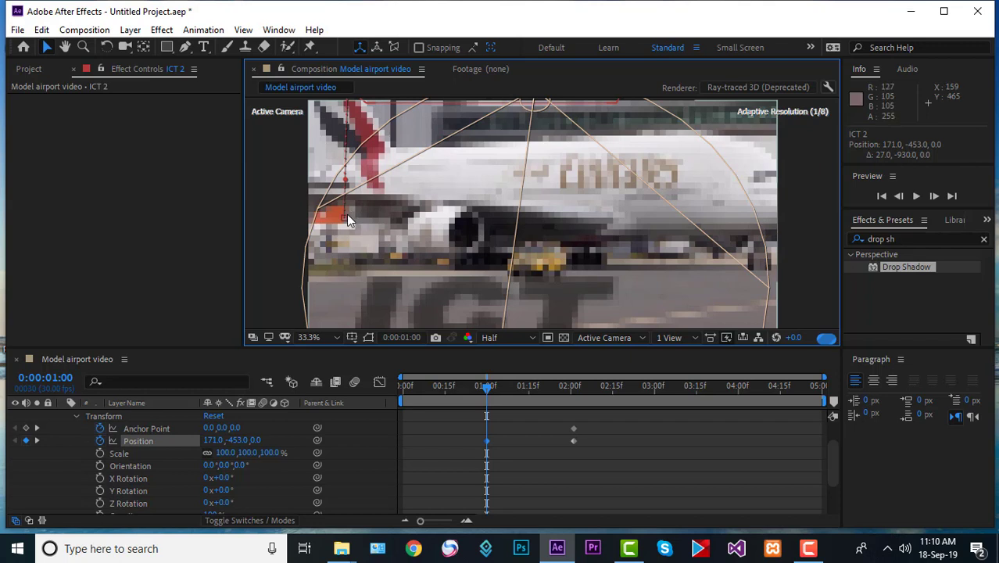
{"action": "left_click_drag", "start_coordinate": [356, 235], "coordinate": [359, 316]}
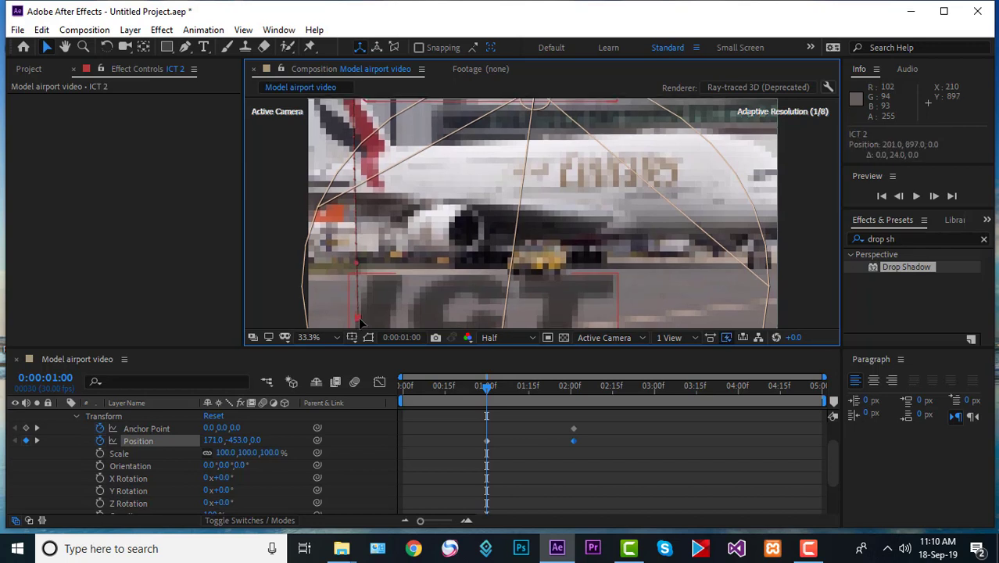
{"action": "left_click_drag", "start_coordinate": [360, 318], "coordinate": [359, 321]}
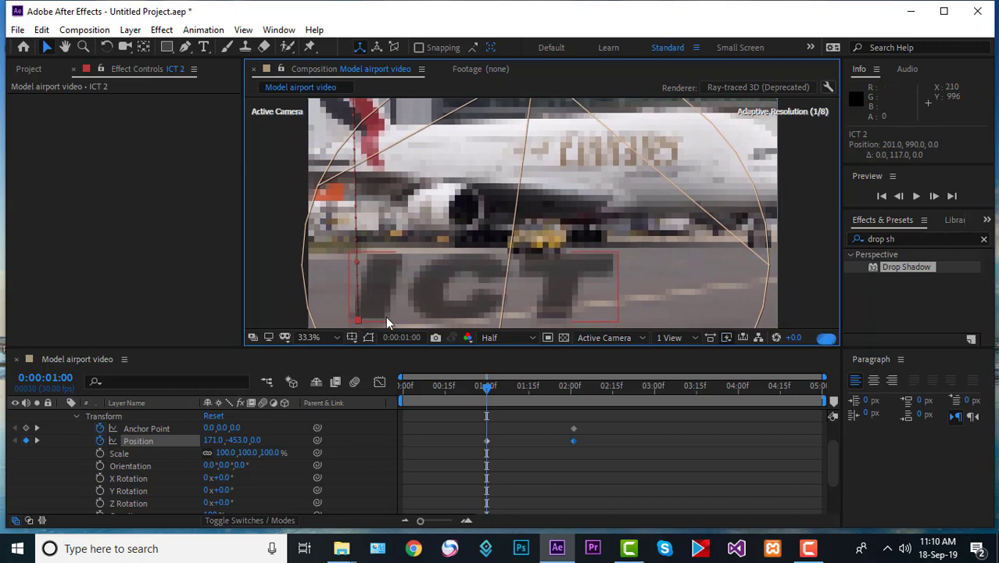
{"action": "left_click", "coordinate": [338, 335]}
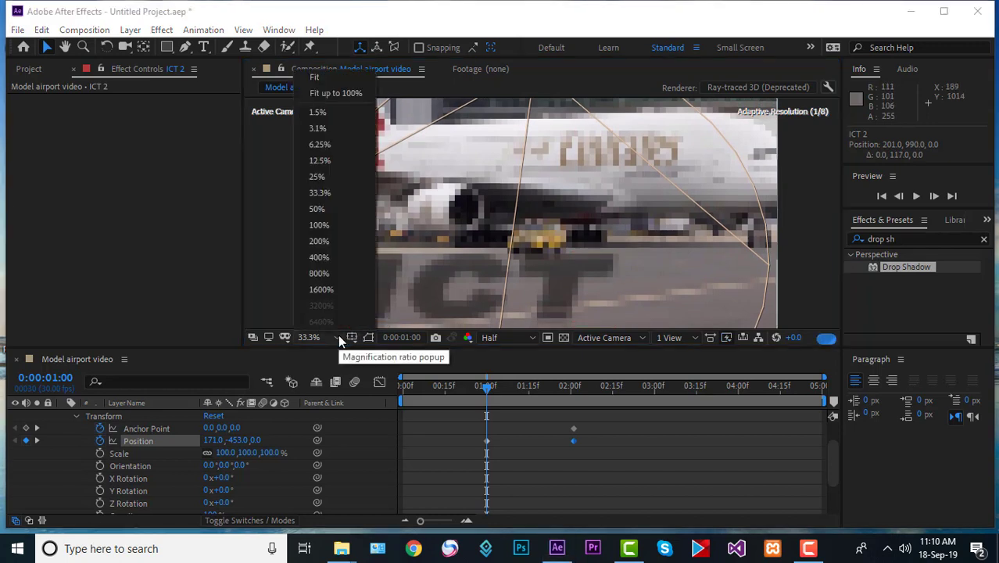
{"action": "left_click", "coordinate": [317, 177]}
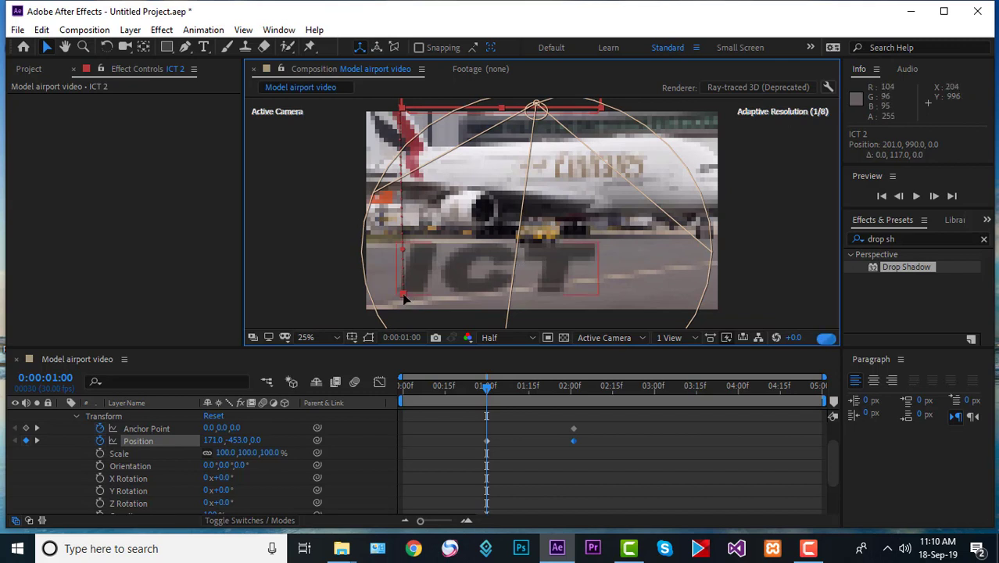
{"action": "left_click_drag", "start_coordinate": [404, 294], "coordinate": [400, 311]}
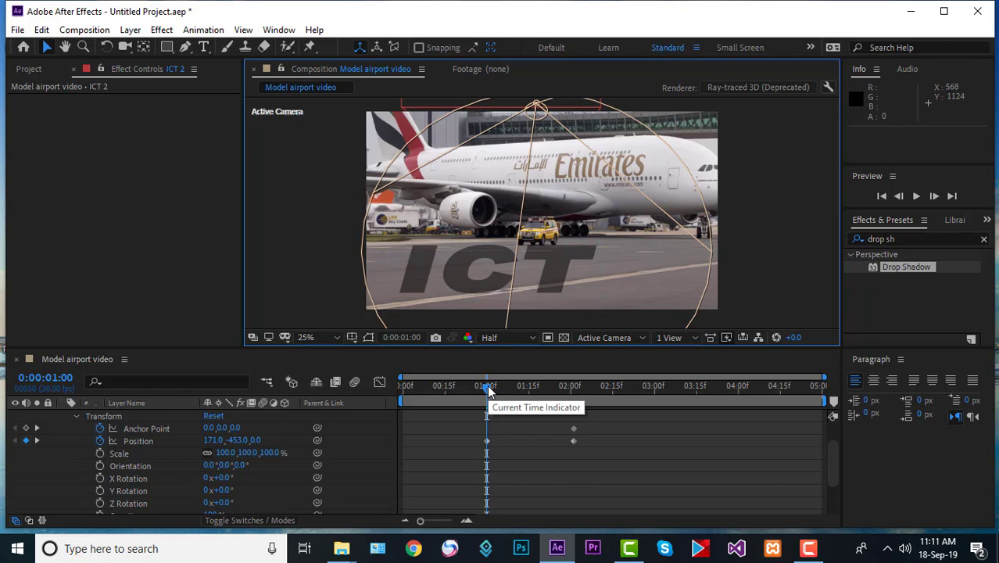
Collapse ICT 2's properties and keyframe the Hadh layer's Drop Shadow at 0:00:01:00 with Distance 56 and Softness 582
{"action": "mouse_move", "coordinate": [488, 387]}
{"action": "left_mouse_down"}
{"action": "mouse_move", "coordinate": [568, 385]}
{"action": "mouse_move", "coordinate": [486, 397]}
{"action": "left_mouse_up"}
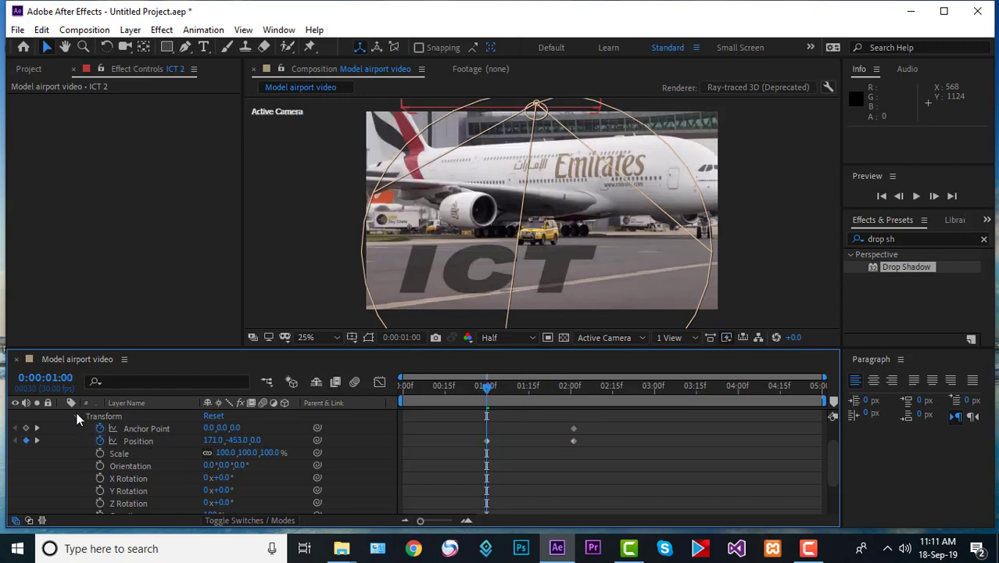
{"action": "left_click", "coordinate": [78, 416]}
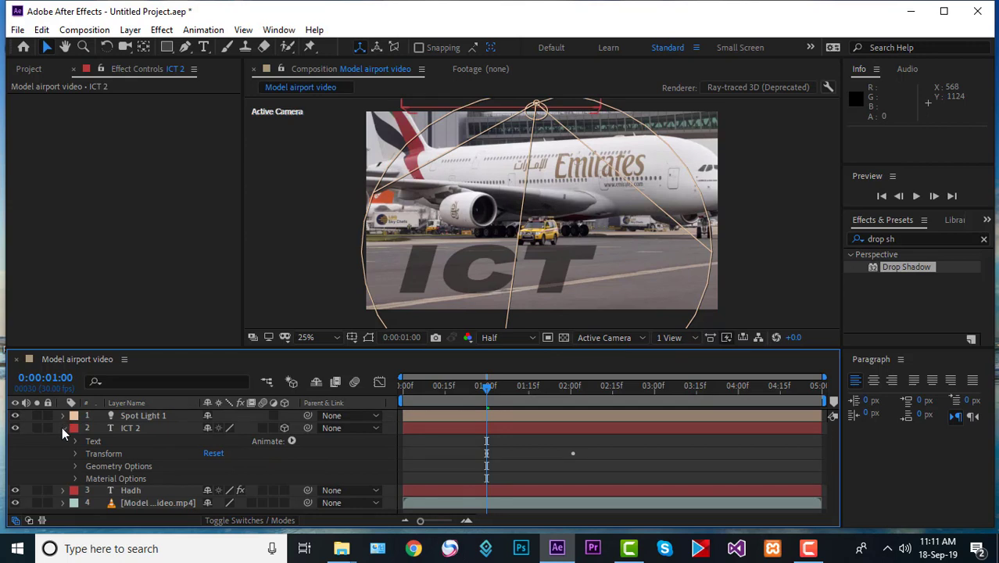
{"action": "left_click", "coordinate": [63, 429]}
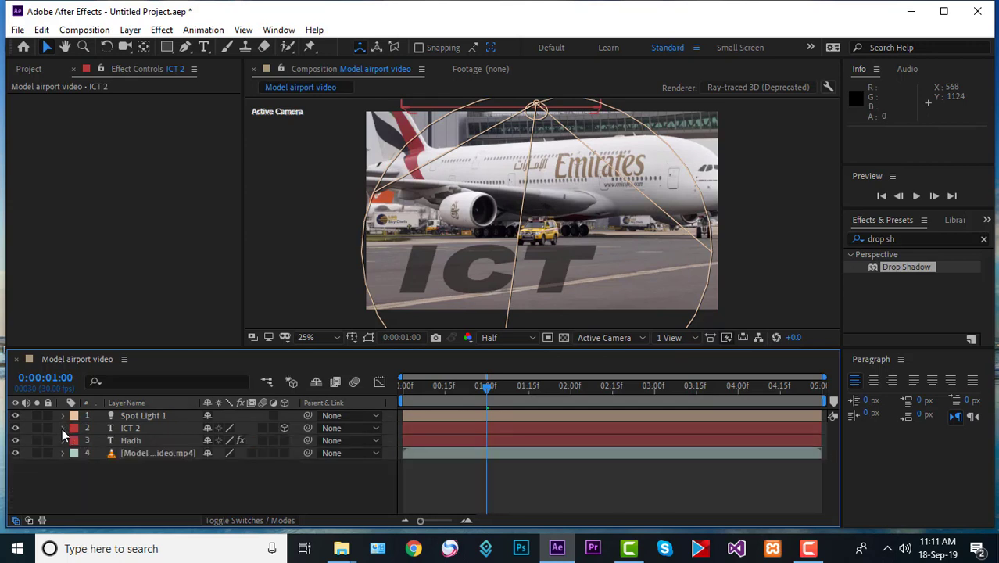
{"action": "left_click", "coordinate": [118, 441]}
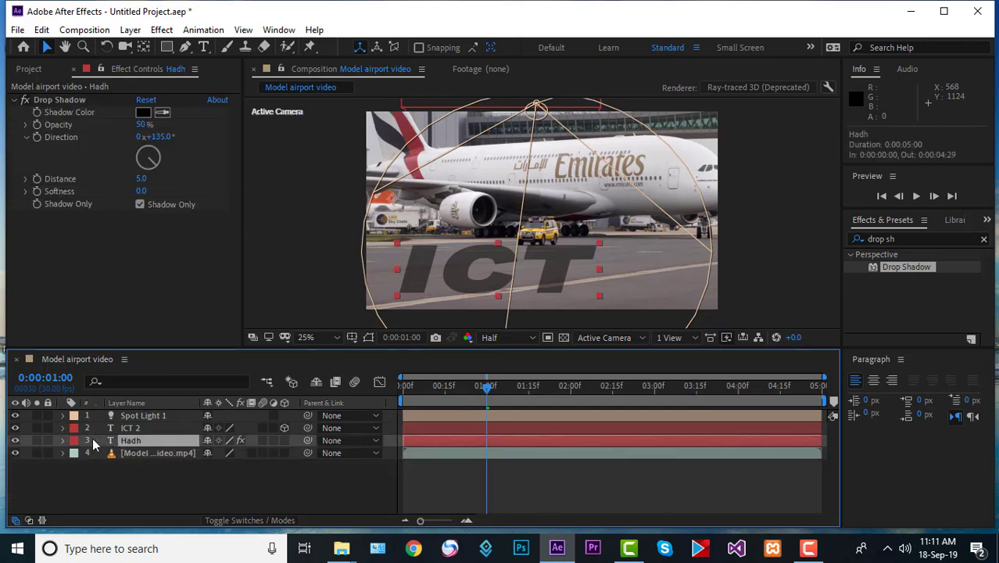
{"action": "left_click", "coordinate": [37, 192]}
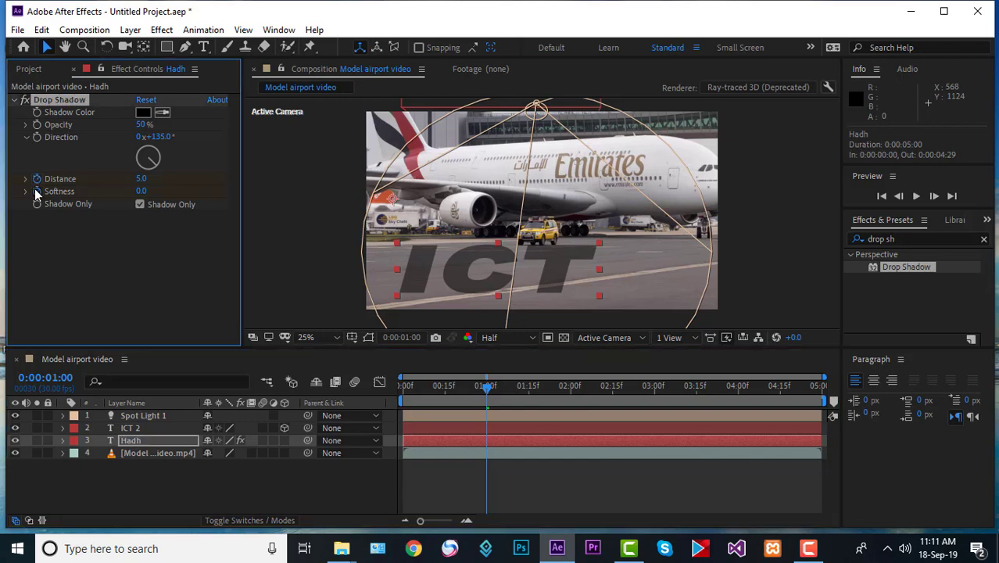
{"action": "left_click_drag", "start_coordinate": [141, 191], "coordinate": [261, 190]}
{"action": "left_click_drag", "start_coordinate": [379, 205], "coordinate": [579, 216]}
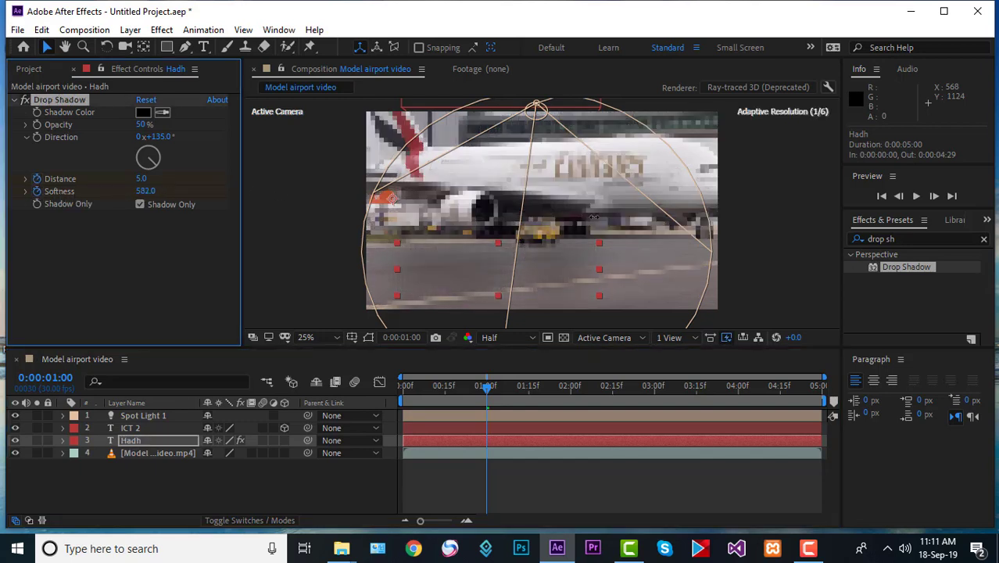
{"action": "left_click_drag", "start_coordinate": [146, 180], "coordinate": [173, 176]}
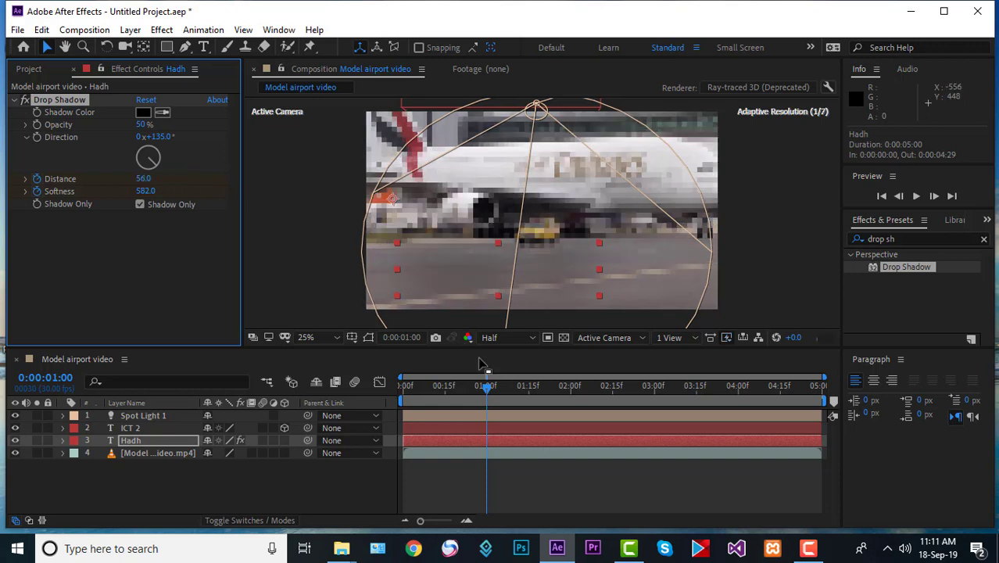
Move the current time to 0:00:02:01 and add Crack BG.jpg to the composition directly above the ICT 2 layer
{"action": "left_click_drag", "start_coordinate": [487, 386], "coordinate": [573, 397]}
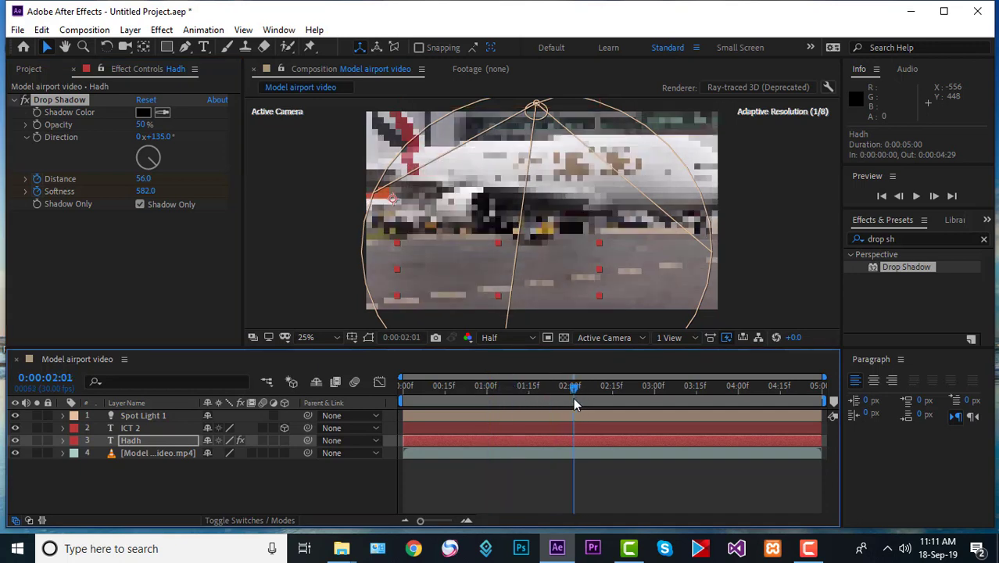
{"action": "left_click", "coordinate": [28, 71]}
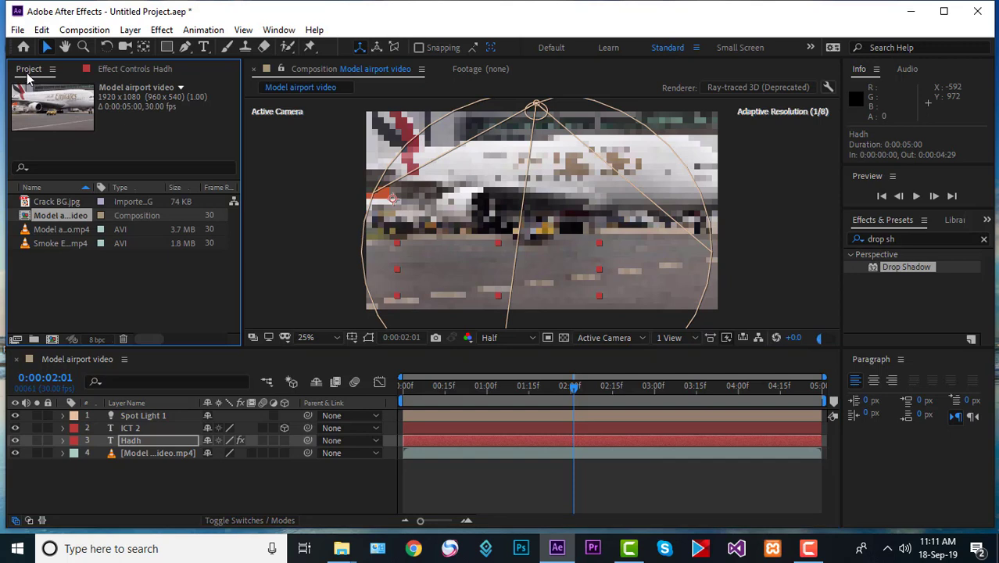
{"action": "left_click", "coordinate": [49, 202]}
{"action": "left_click_drag", "start_coordinate": [49, 203], "coordinate": [132, 426]}
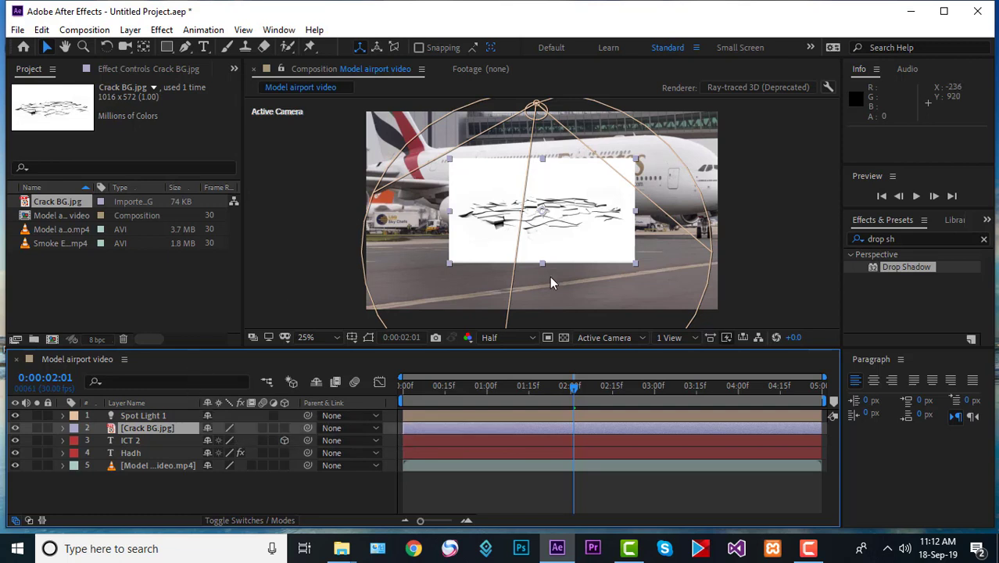
Place the crack image over the tarmac at about 972, 844 and enlarge it to about 170%, 127% scale
{"action": "left_click_drag", "start_coordinate": [577, 248], "coordinate": [575, 290]}
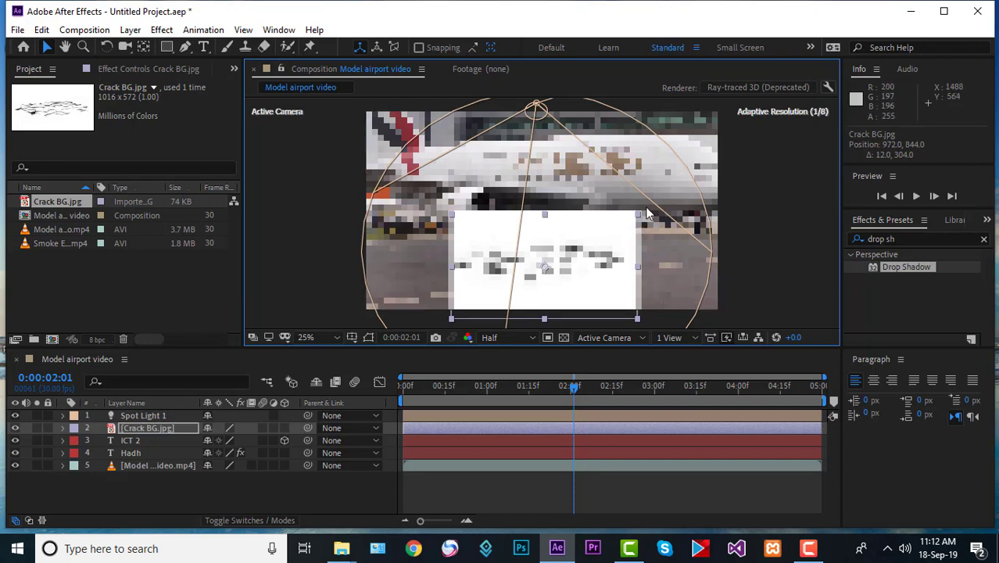
{"action": "left_click_drag", "start_coordinate": [638, 214], "coordinate": [689, 205]}
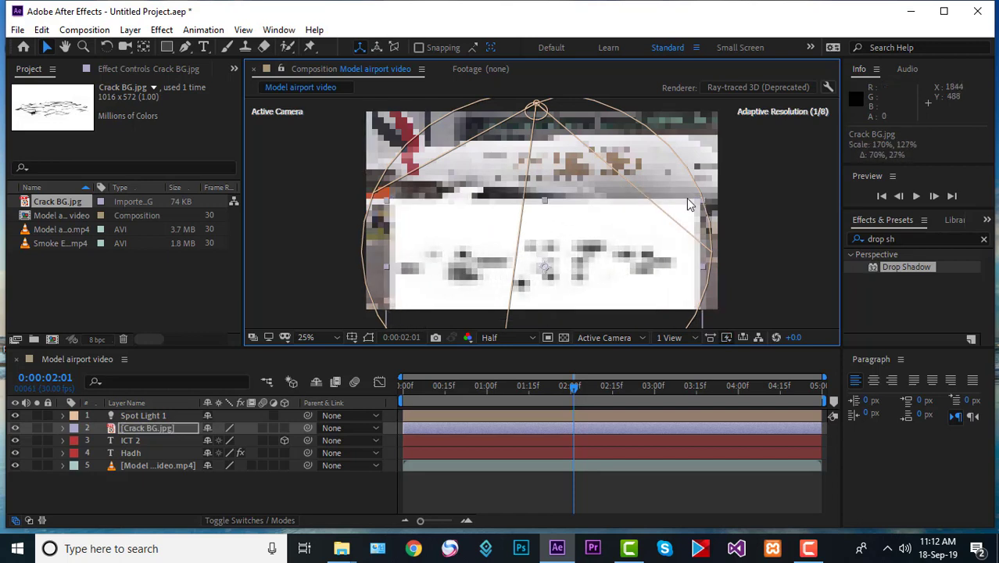
{"action": "left_click", "coordinate": [349, 182]}
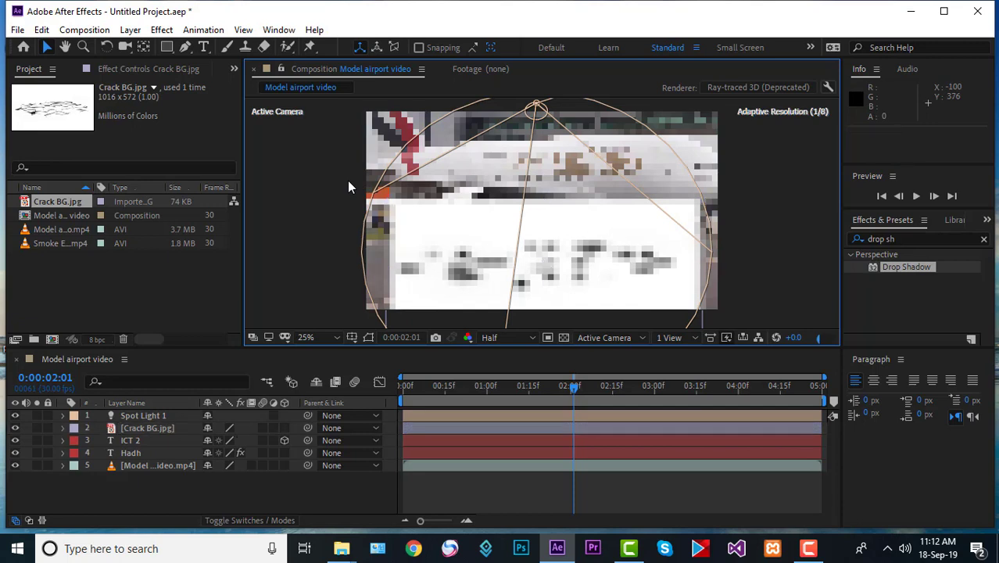
Set the Crack BG.jpg layer's blending mode to Multiply
{"action": "left_click", "coordinate": [144, 425]}
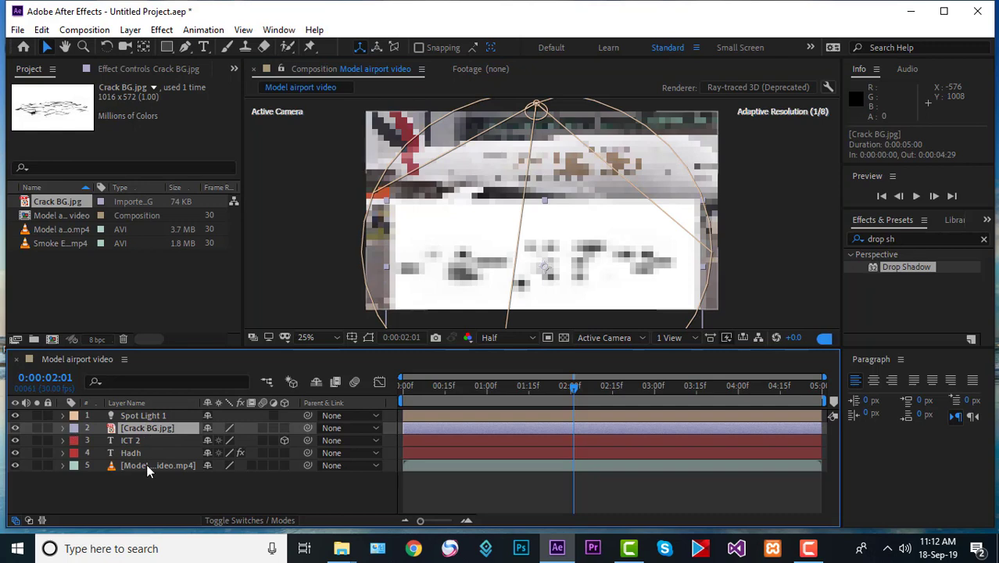
{"action": "left_click", "coordinate": [261, 521]}
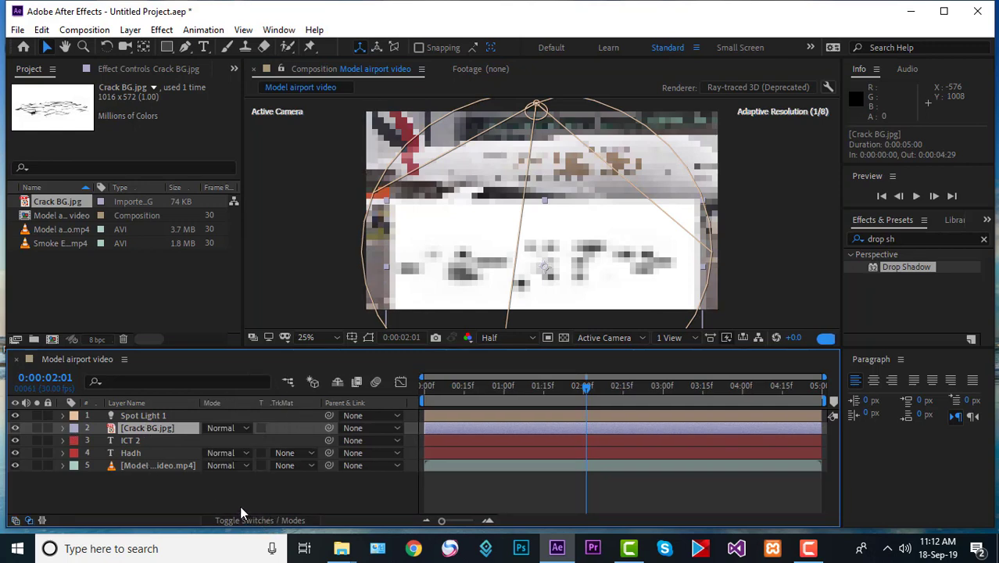
{"action": "left_click", "coordinate": [235, 428]}
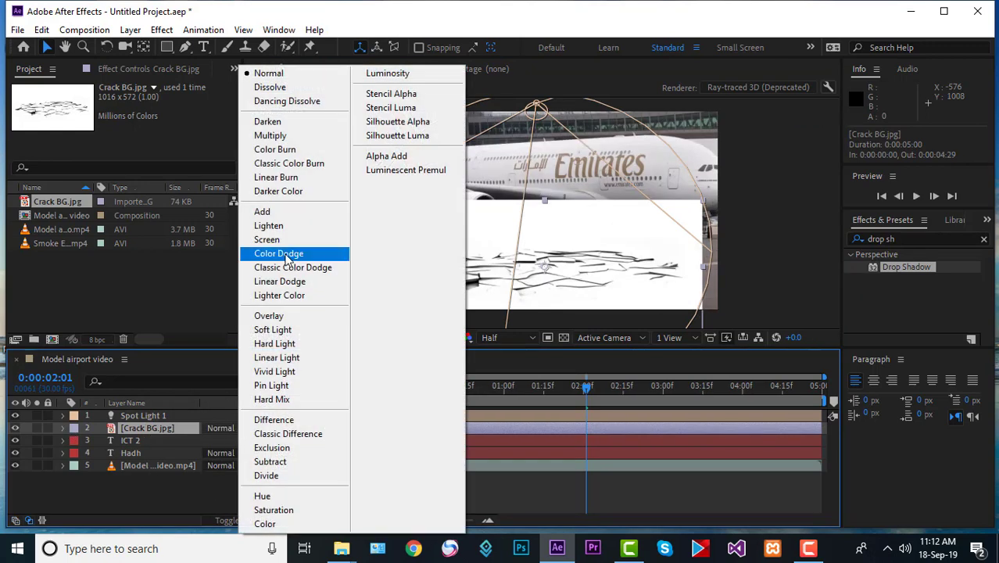
{"action": "left_click", "coordinate": [274, 135]}
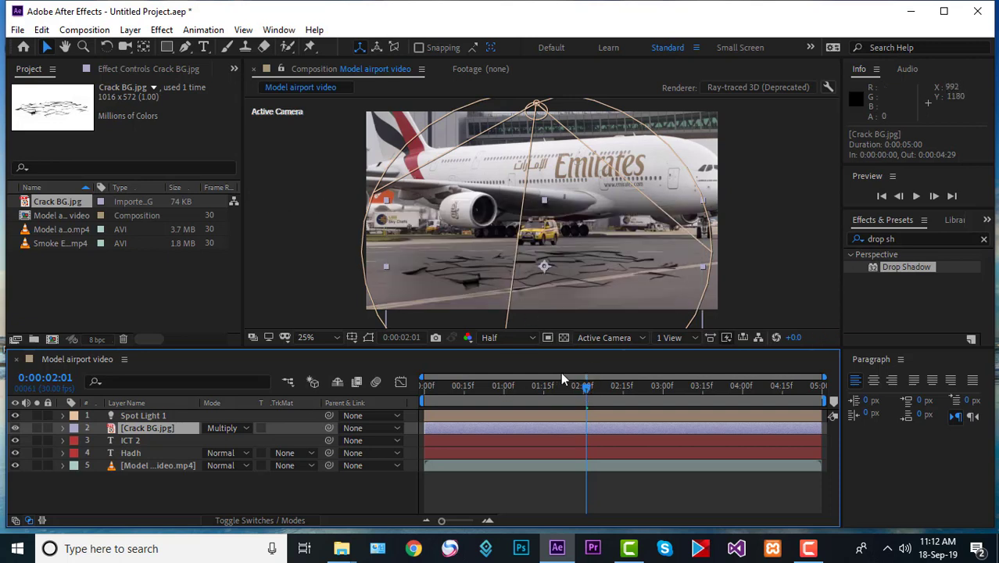
Check when the ICT text lands and shift the Crack BG.jpg layer to start at 0:00:01:20
{"action": "left_click_drag", "start_coordinate": [586, 386], "coordinate": [610, 393]}
{"action": "left_click_drag", "start_coordinate": [609, 393], "coordinate": [541, 393]}
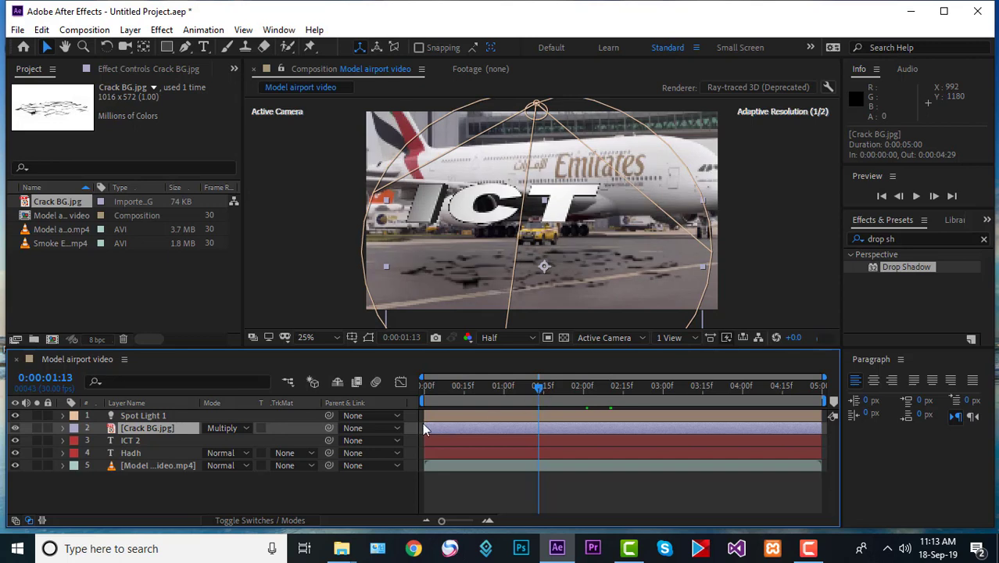
{"action": "left_click_drag", "start_coordinate": [445, 430], "coordinate": [554, 434]}
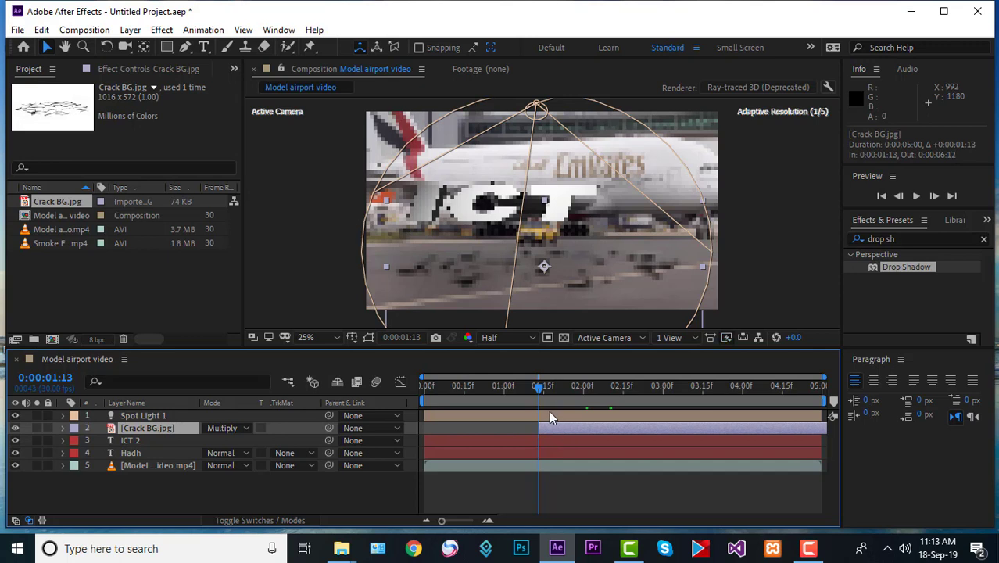
{"action": "left_click_drag", "start_coordinate": [540, 386], "coordinate": [563, 390]}
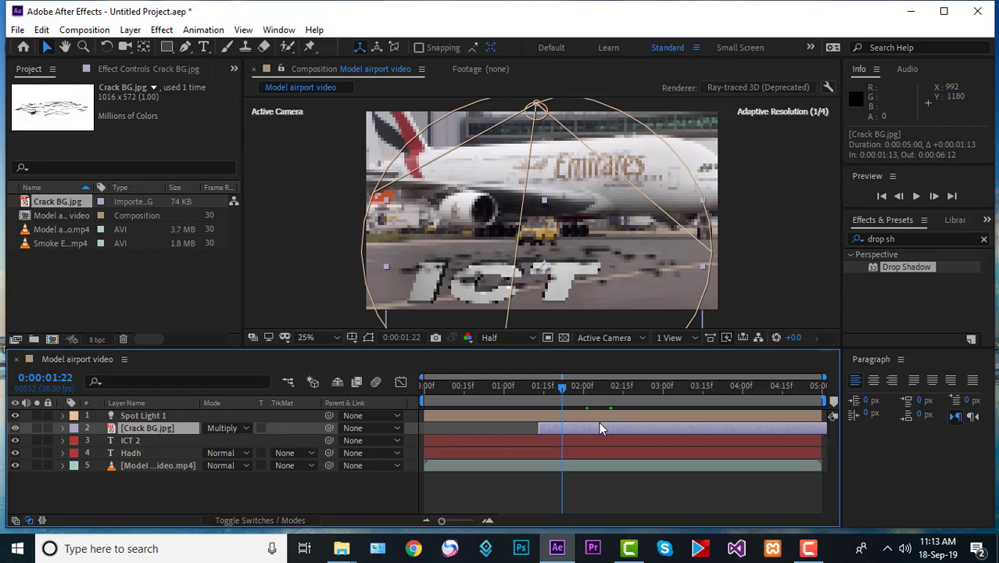
{"action": "left_click_drag", "start_coordinate": [599, 427], "coordinate": [618, 427]}
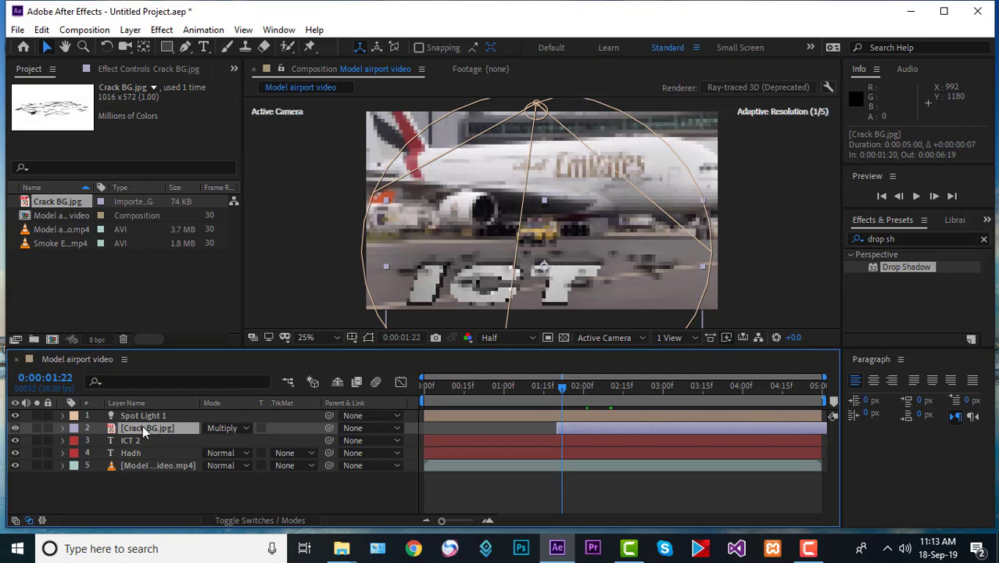
Reveal ICT 2's Position keyframes and shift both earlier so the second falls at 0:00:01:27
{"action": "left_click", "coordinate": [64, 440]}
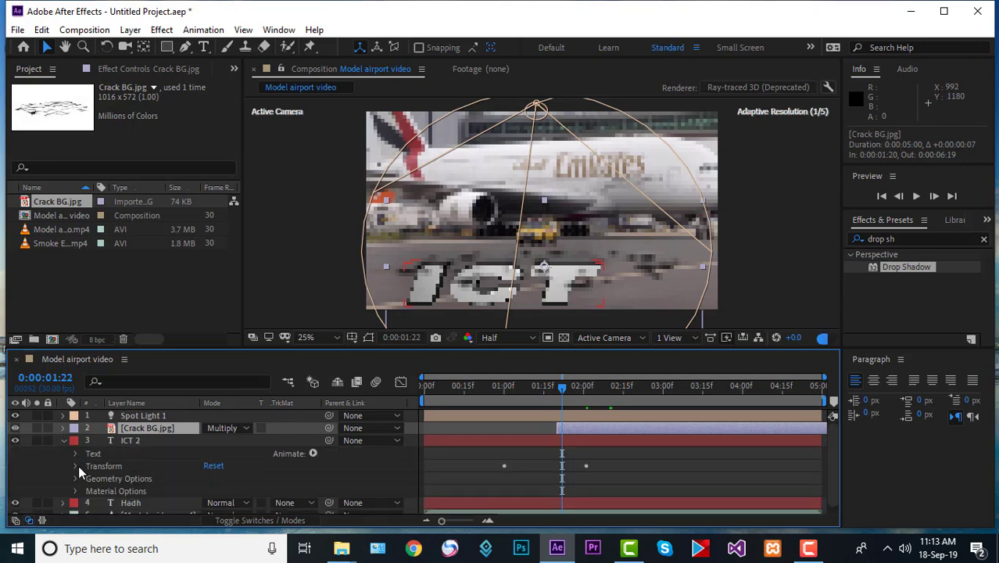
{"action": "key", "text": "p"}
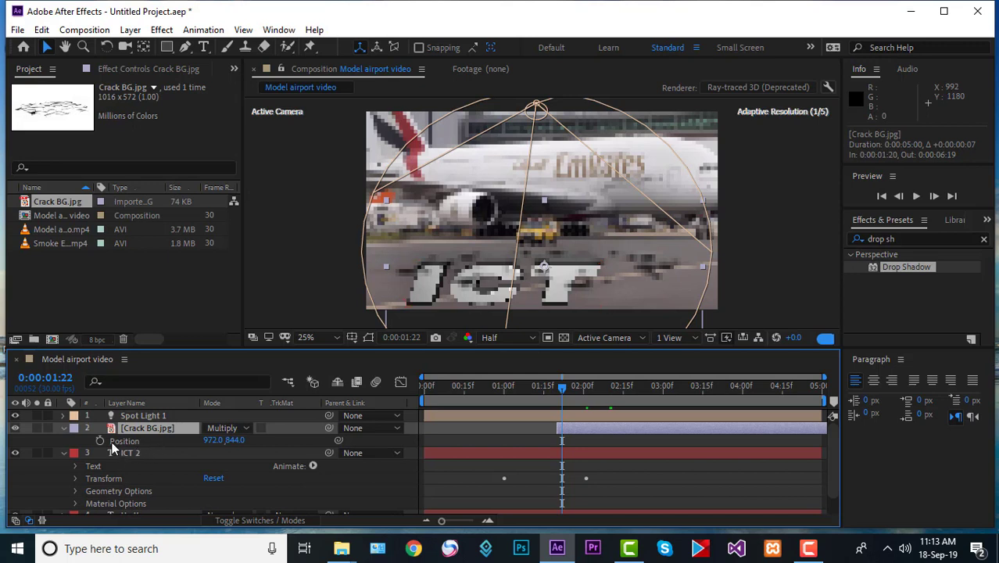
{"action": "left_click", "coordinate": [90, 465]}
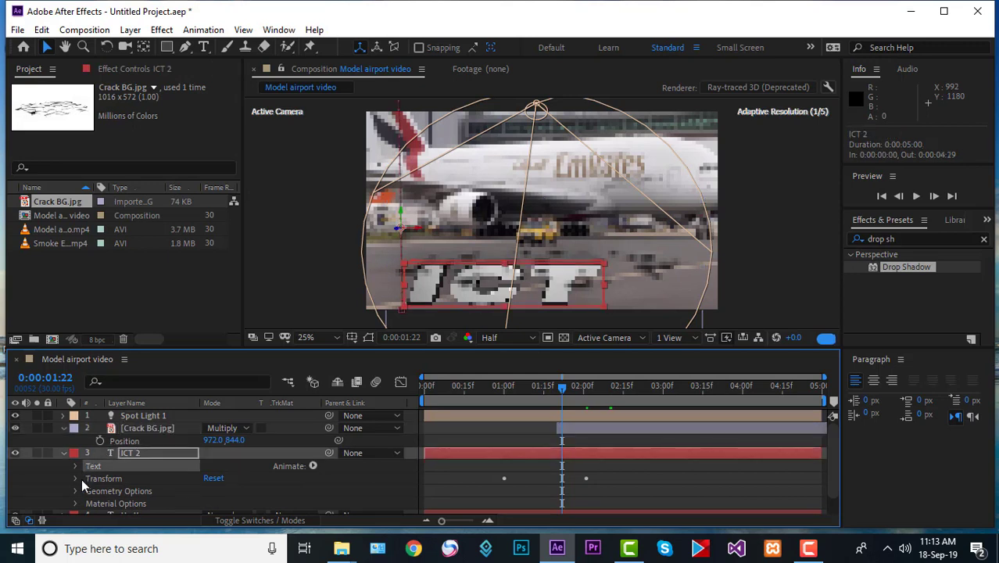
{"action": "left_click", "coordinate": [75, 479]}
{"action": "scroll", "coordinate": [84, 478], "scroll_direction": "down", "scroll_amount": 2}
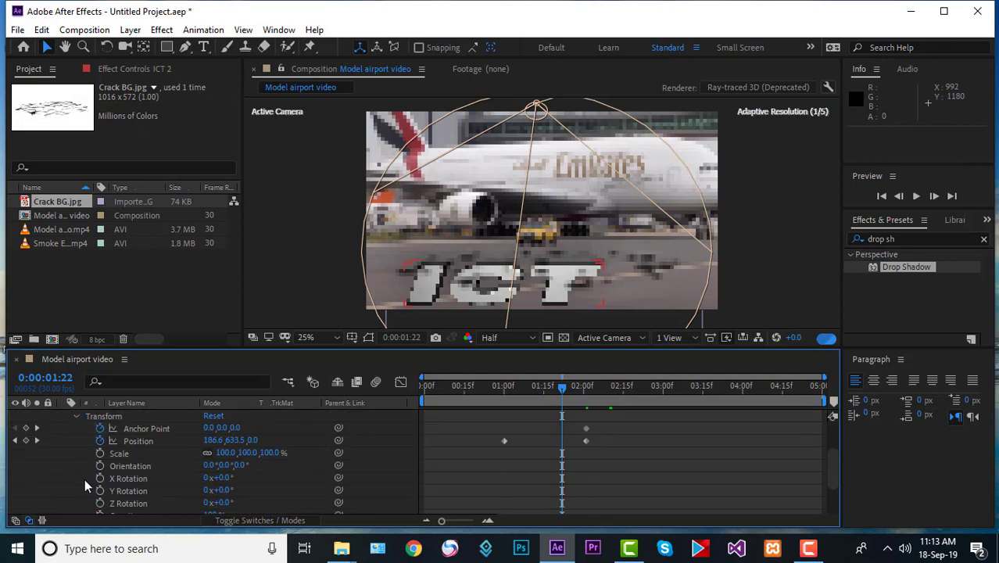
{"action": "left_click", "coordinate": [150, 440]}
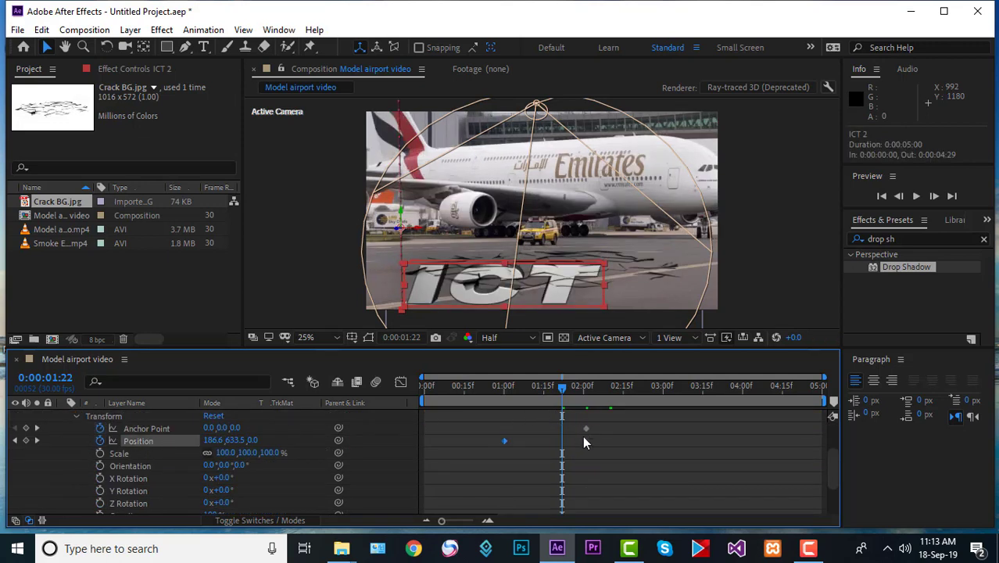
{"action": "left_click_drag", "start_coordinate": [583, 438], "coordinate": [570, 439]}
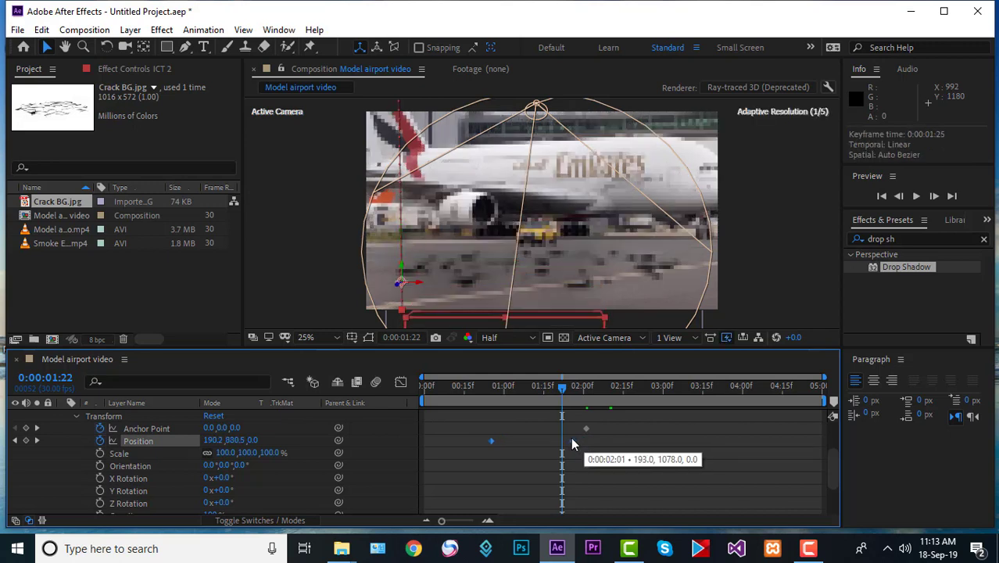
{"action": "left_click_drag", "start_coordinate": [571, 438], "coordinate": [573, 438]}
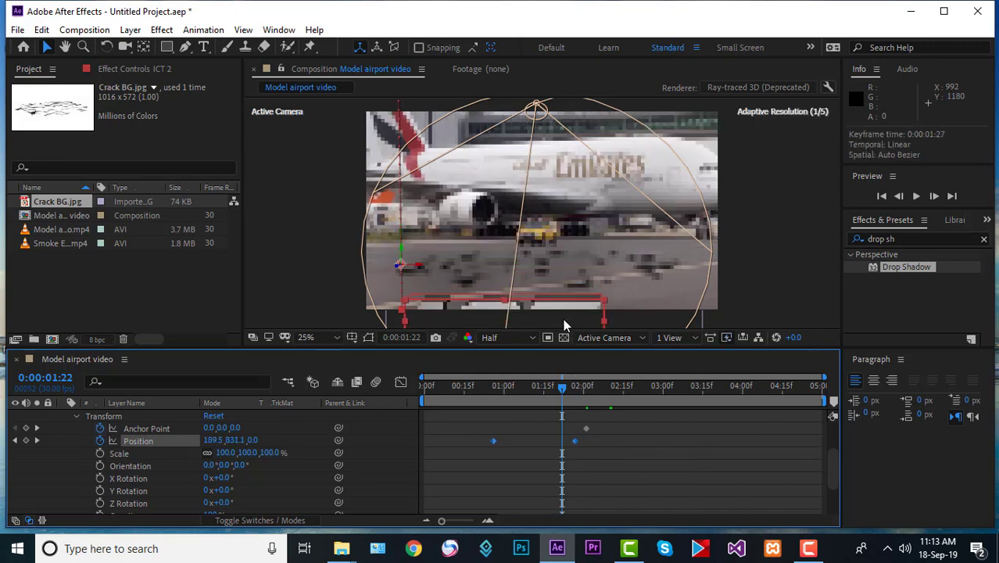
At 0:00:01:22, raise the ICT text onto the tarmac at about 249.5, 551.1, 0.0 and check the frames up to 0:00:01:28
{"action": "left_click_drag", "start_coordinate": [563, 309], "coordinate": [574, 256]}
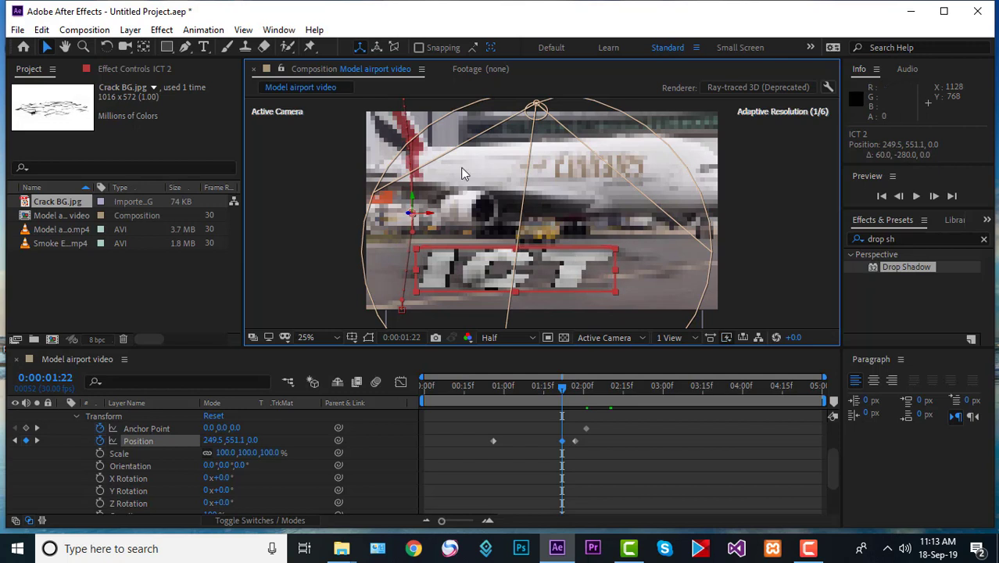
{"action": "left_click", "coordinate": [316, 241]}
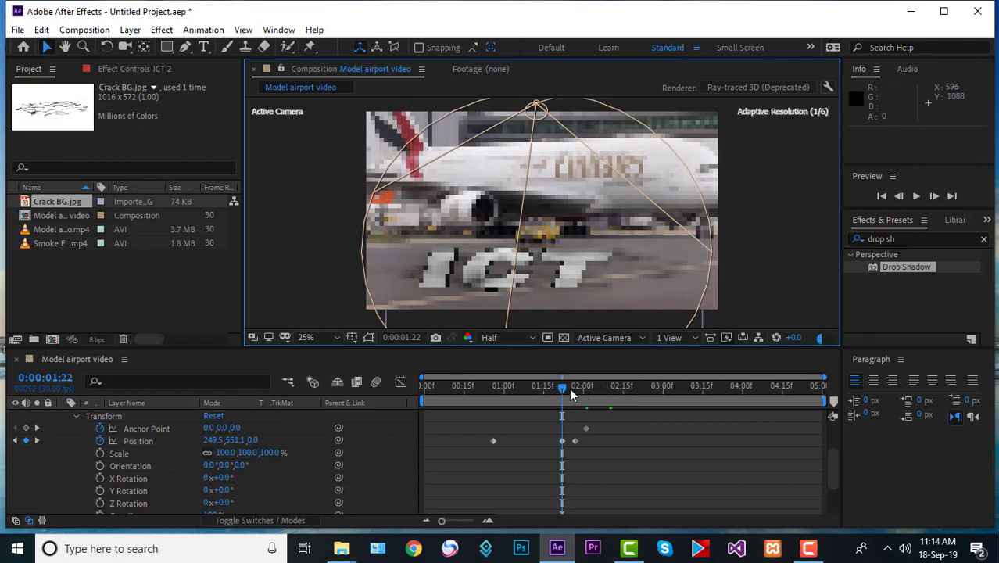
{"action": "mouse_move", "coordinate": [569, 387]}
{"action": "left_mouse_down"}
{"action": "mouse_move", "coordinate": [495, 390]}
{"action": "mouse_move", "coordinate": [577, 397]}
{"action": "left_mouse_up"}
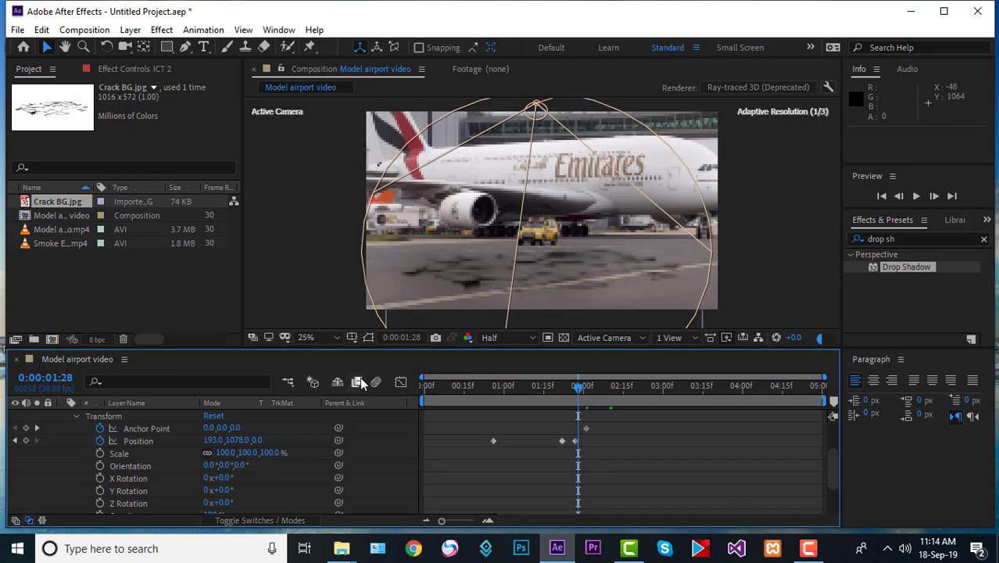
At 0:00:01:28, bring the ICT 2 text back up onto the tarmac at about 308.1, 601.1, 74.3
{"action": "left_click", "coordinate": [522, 284]}
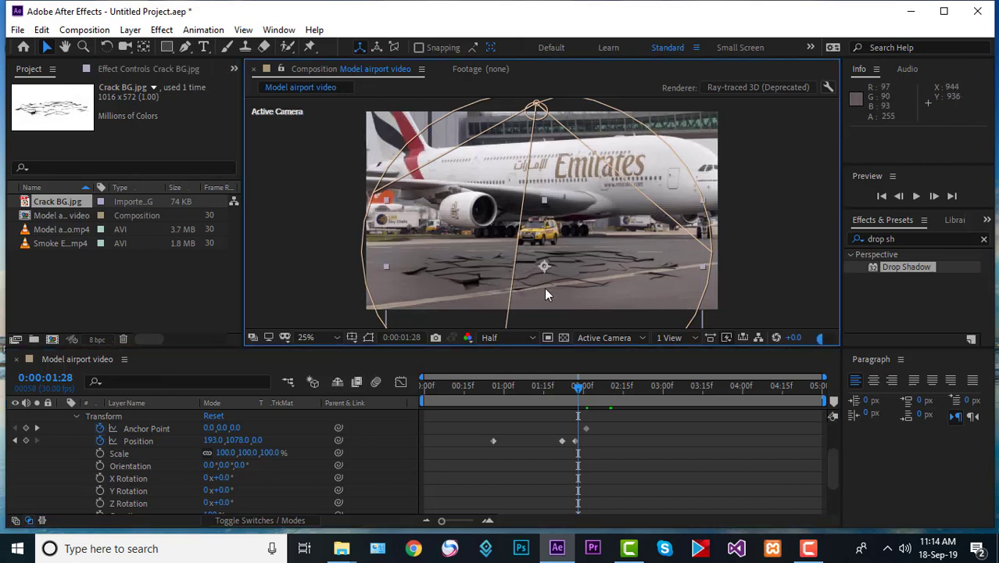
{"action": "left_click", "coordinate": [75, 412]}
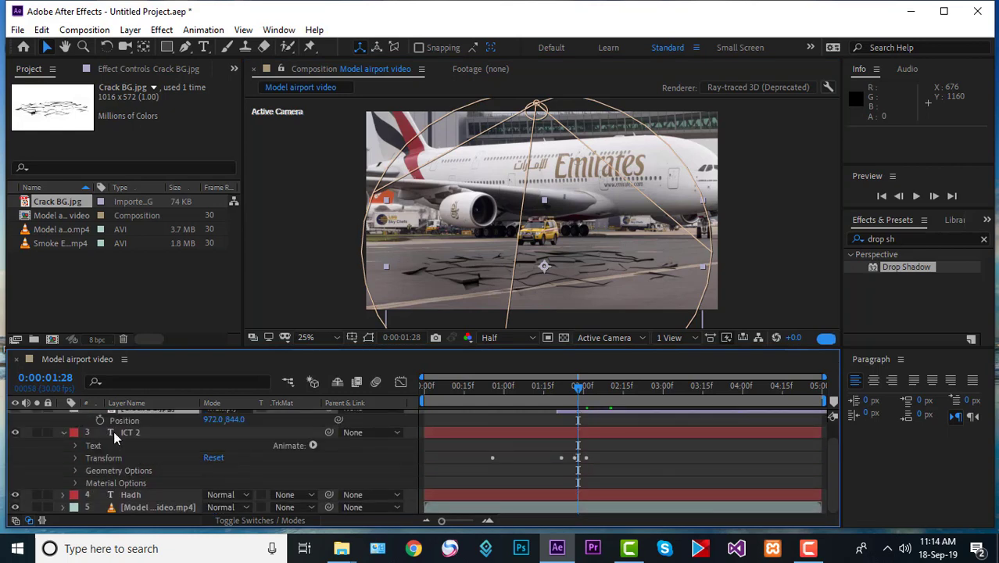
{"action": "left_click", "coordinate": [114, 431]}
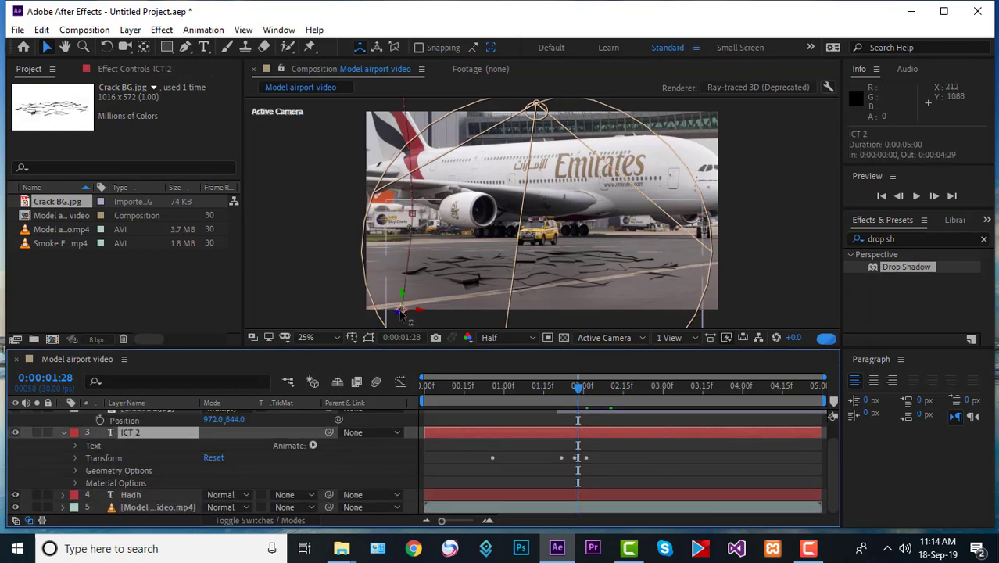
{"action": "left_click_drag", "start_coordinate": [402, 309], "coordinate": [399, 284]}
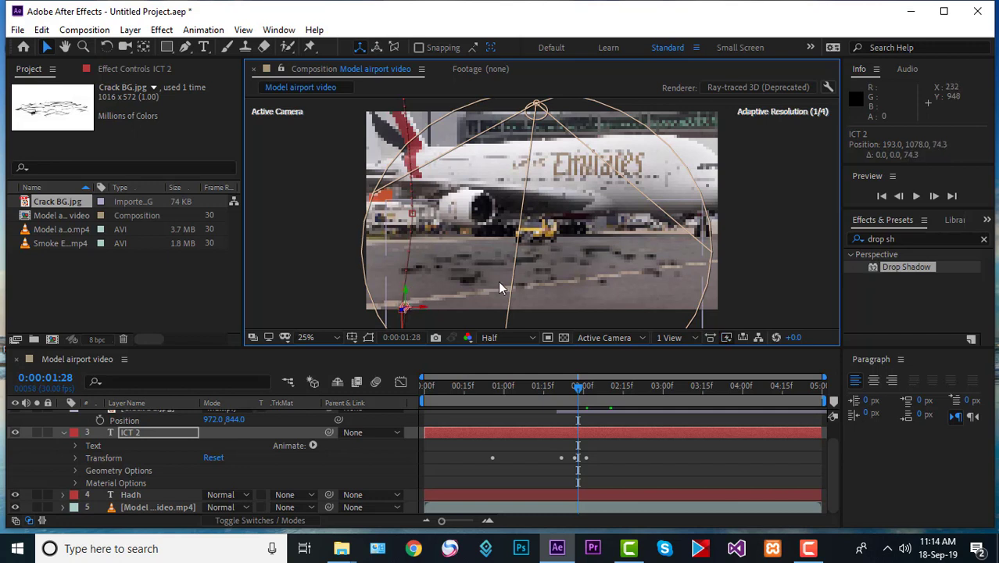
{"action": "left_click", "coordinate": [65, 46]}
{"action": "left_click_drag", "start_coordinate": [349, 238], "coordinate": [336, 192]}
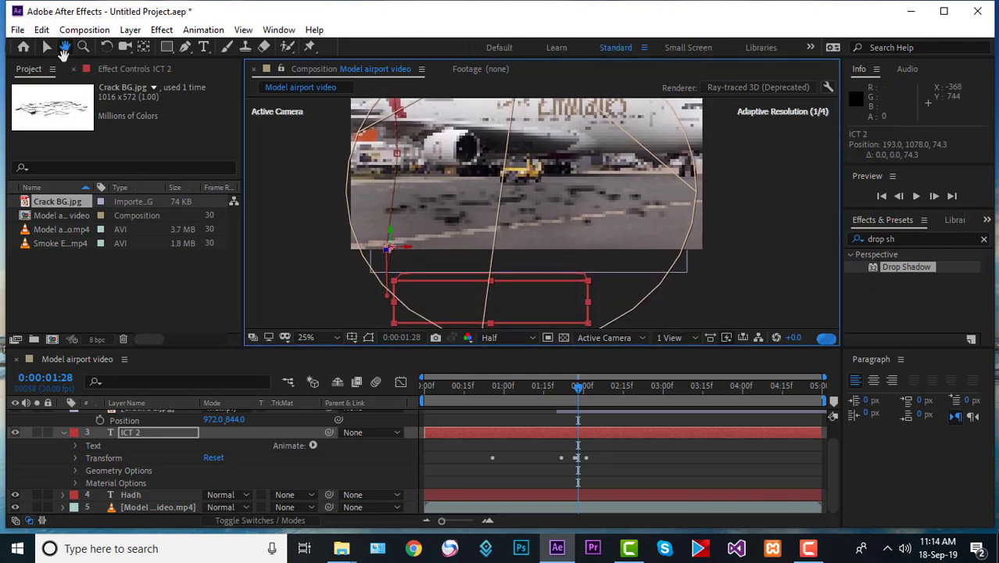
{"action": "left_click", "coordinate": [46, 47]}
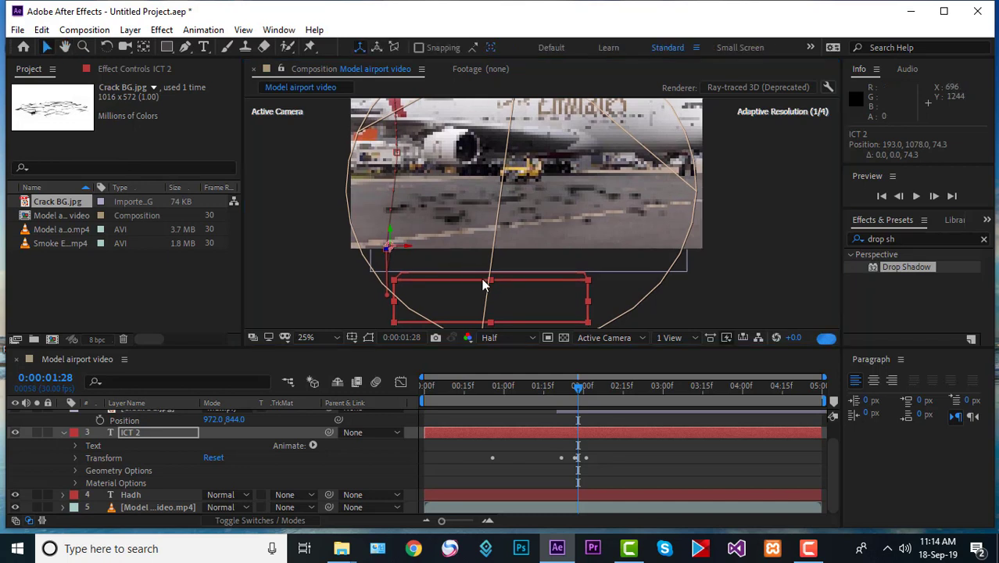
{"action": "left_click_drag", "start_coordinate": [493, 284], "coordinate": [480, 202]}
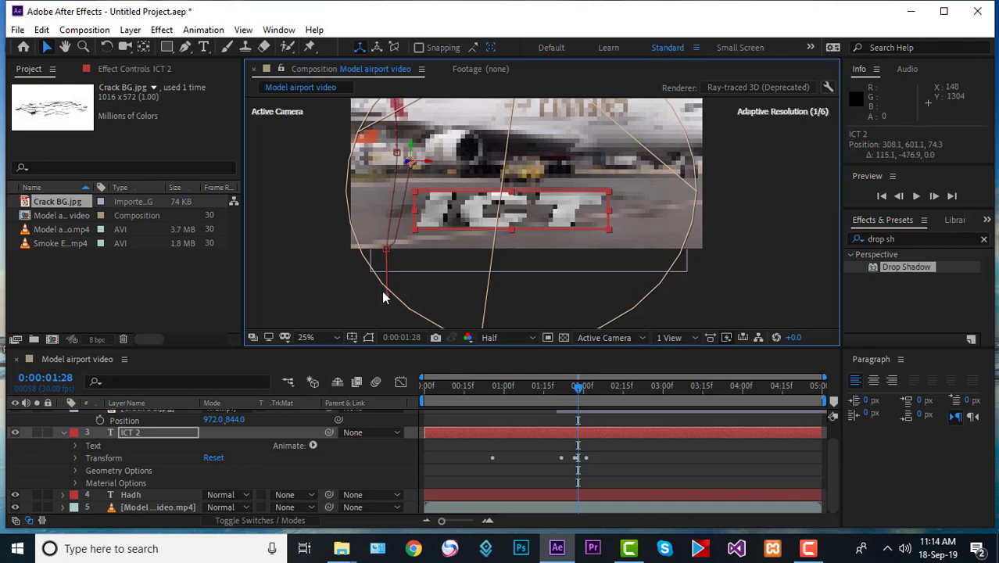
Reshape ICT 2's motion path by pulling its lowest point up toward the text on the tarmac
{"action": "left_click_drag", "start_coordinate": [383, 296], "coordinate": [469, 244]}
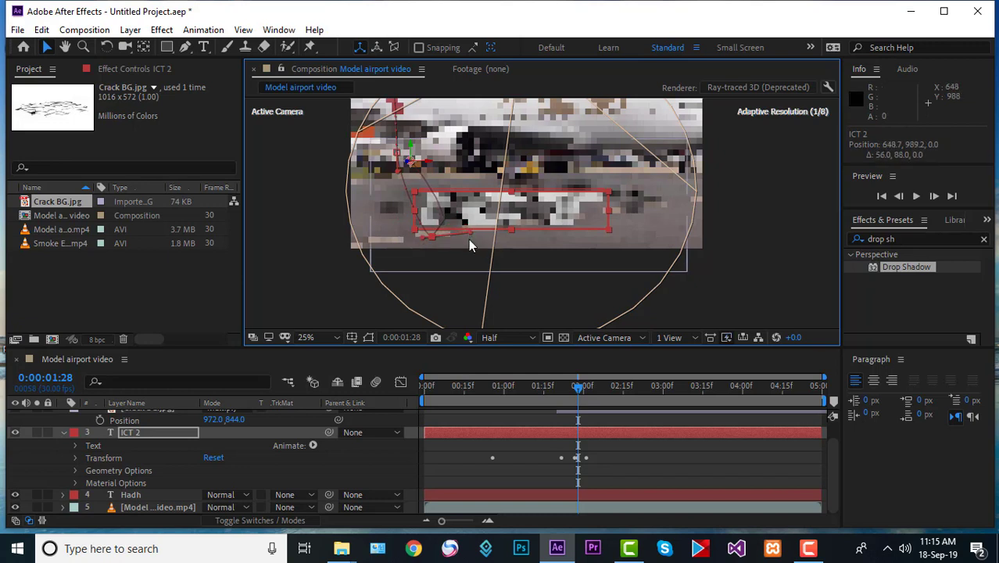
{"action": "left_click", "coordinate": [561, 461]}
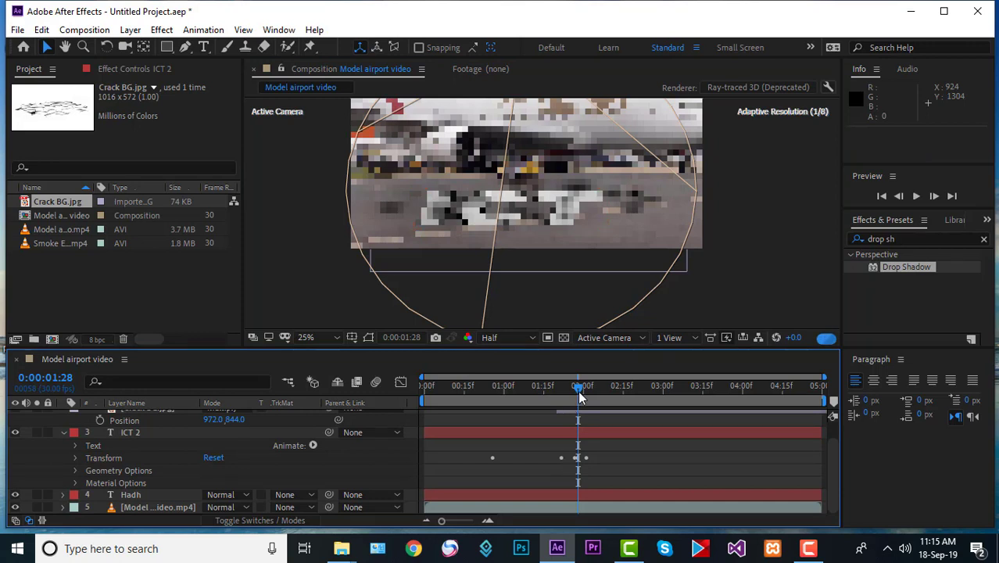
{"action": "mouse_move", "coordinate": [578, 390]}
{"action": "left_mouse_down"}
{"action": "mouse_move", "coordinate": [489, 394]}
{"action": "mouse_move", "coordinate": [576, 399]}
{"action": "left_mouse_up"}
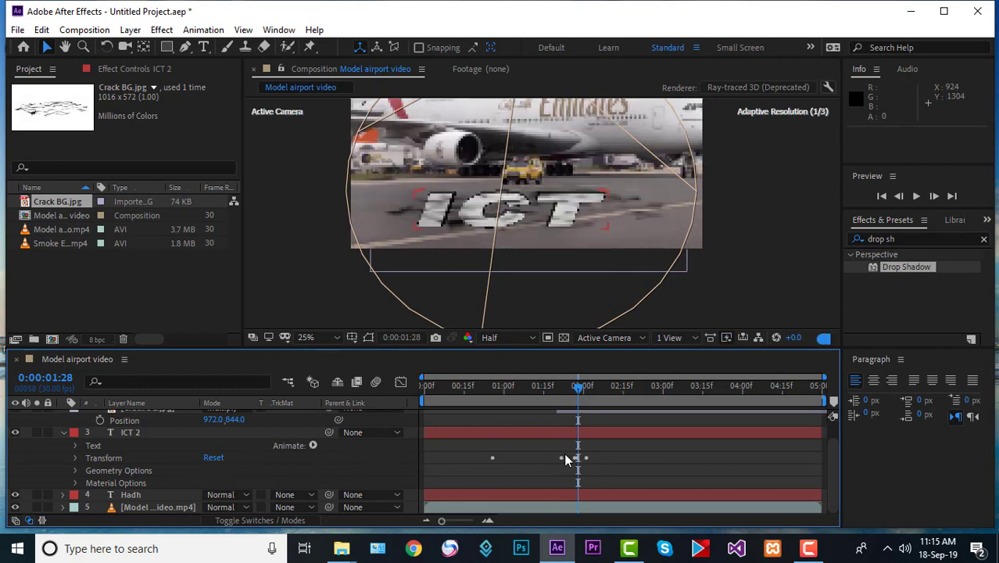
Reveal ICT 2's animated properties and delete all of its Anchor Point and Position keyframes
{"action": "key", "text": "u"}
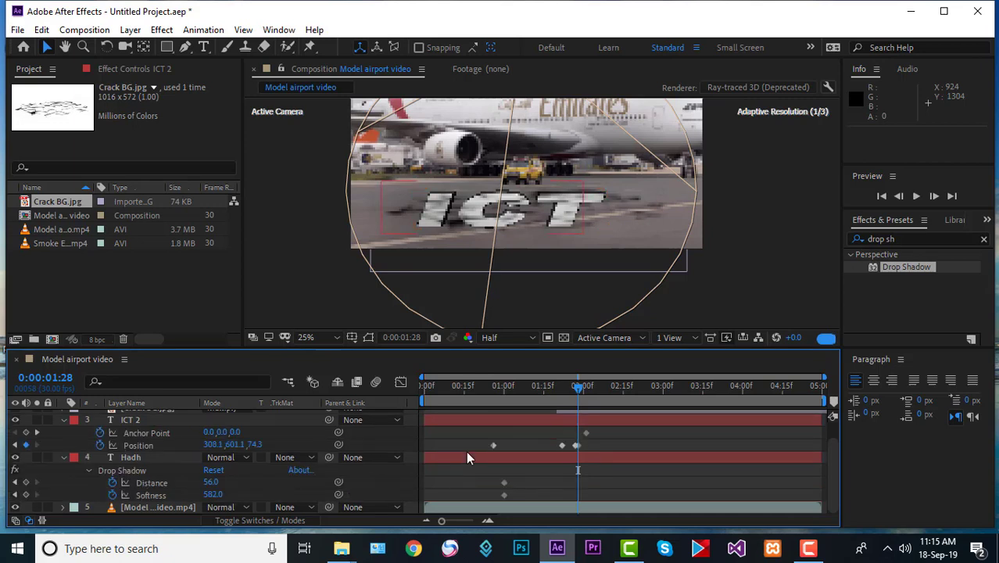
{"action": "left_click", "coordinate": [575, 444]}
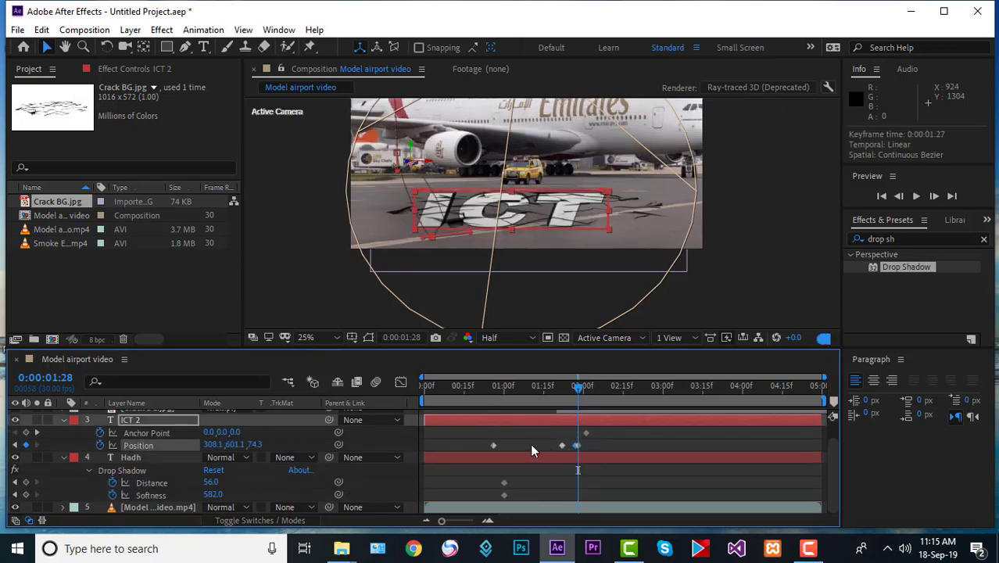
{"action": "left_click", "coordinate": [494, 445]}
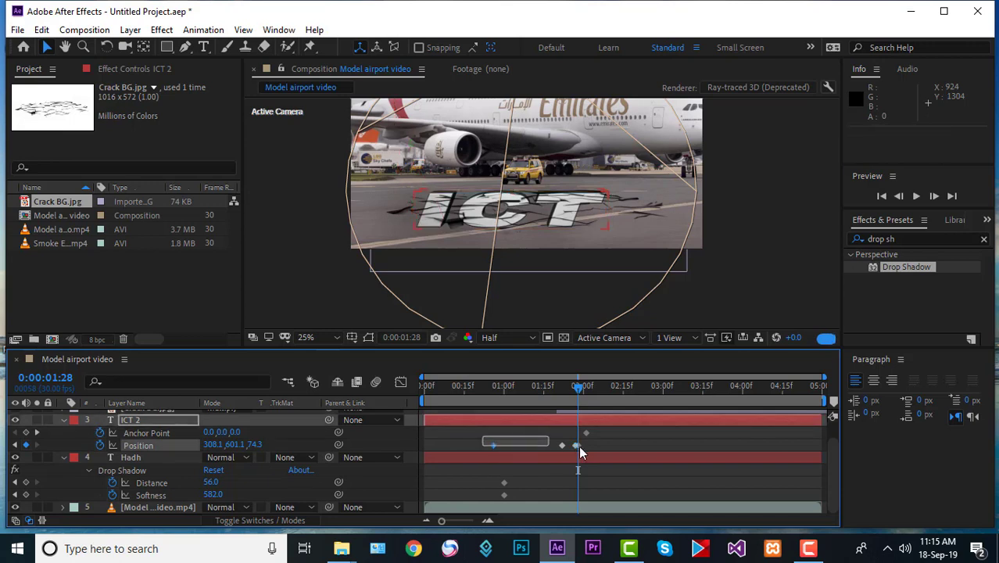
{"action": "left_click_drag", "start_coordinate": [579, 446], "coordinate": [588, 450]}
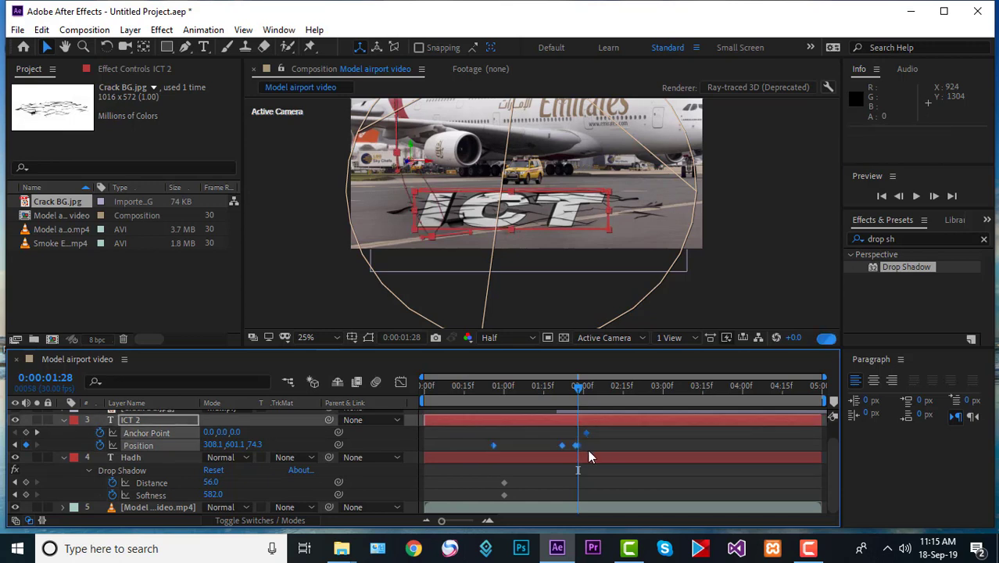
{"action": "key", "text": "Delete"}
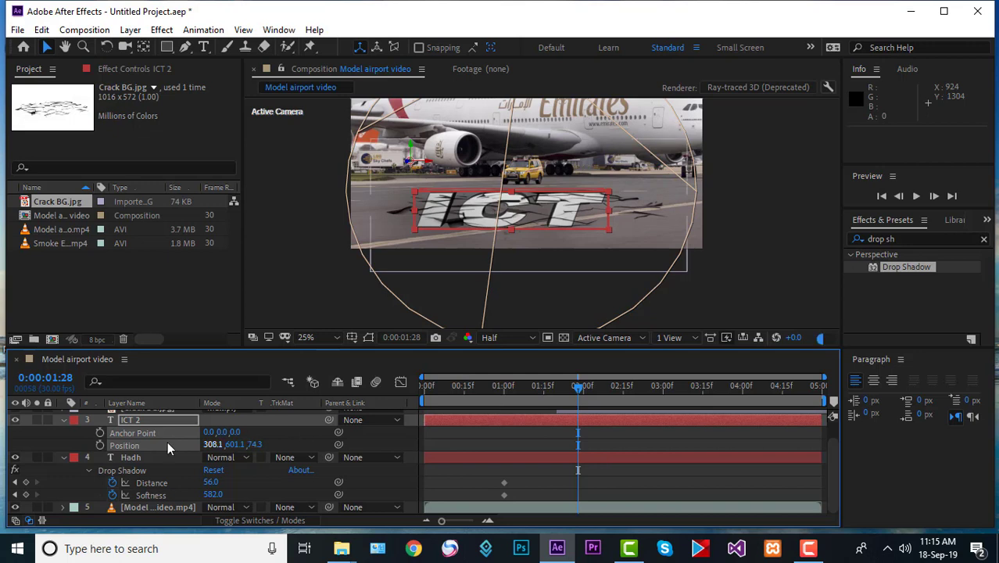
{"action": "left_click", "coordinate": [100, 434]}
{"action": "left_click", "coordinate": [100, 434]}
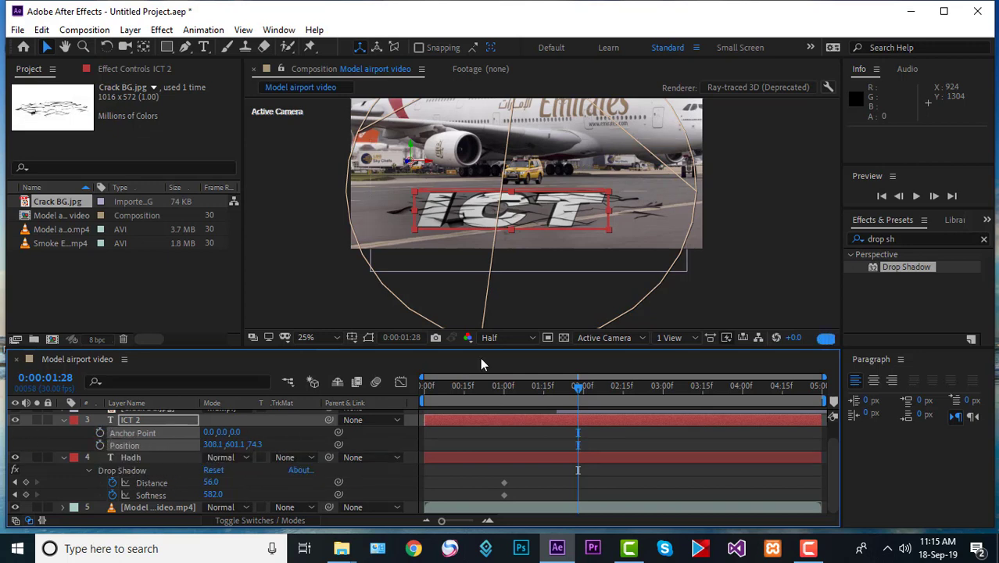
At 0:00:01:03, reposition the ICT 2 text on the tarmac to about 379.2, 634.5, 74.3
{"action": "left_click_drag", "start_coordinate": [554, 385], "coordinate": [511, 398]}
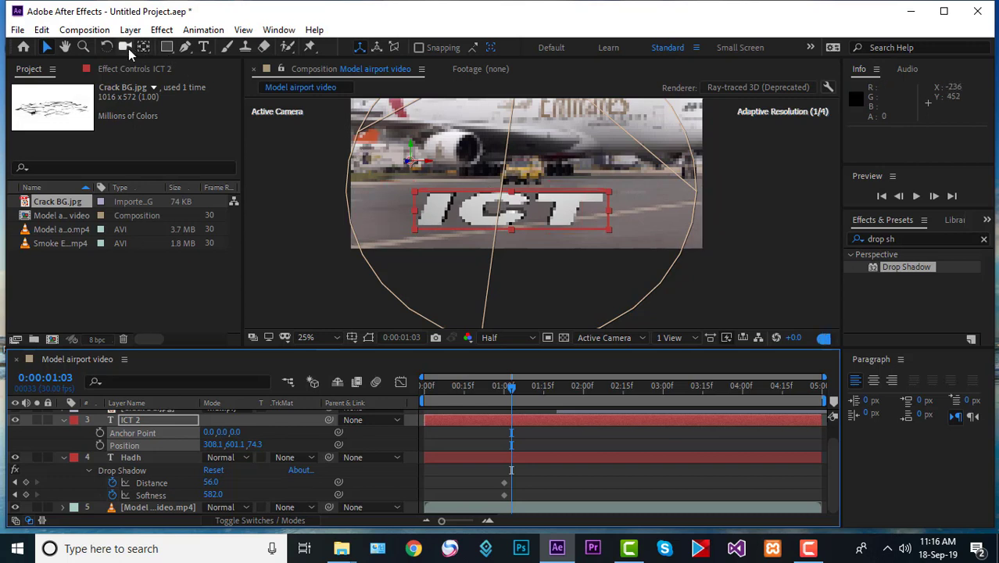
{"action": "left_click", "coordinate": [65, 47]}
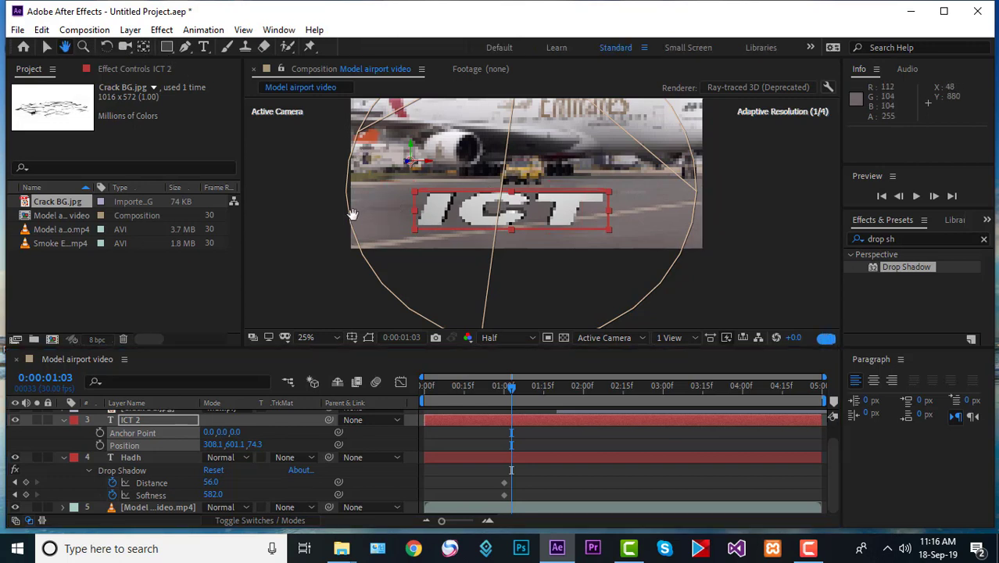
{"action": "left_click_drag", "start_coordinate": [321, 211], "coordinate": [325, 271]}
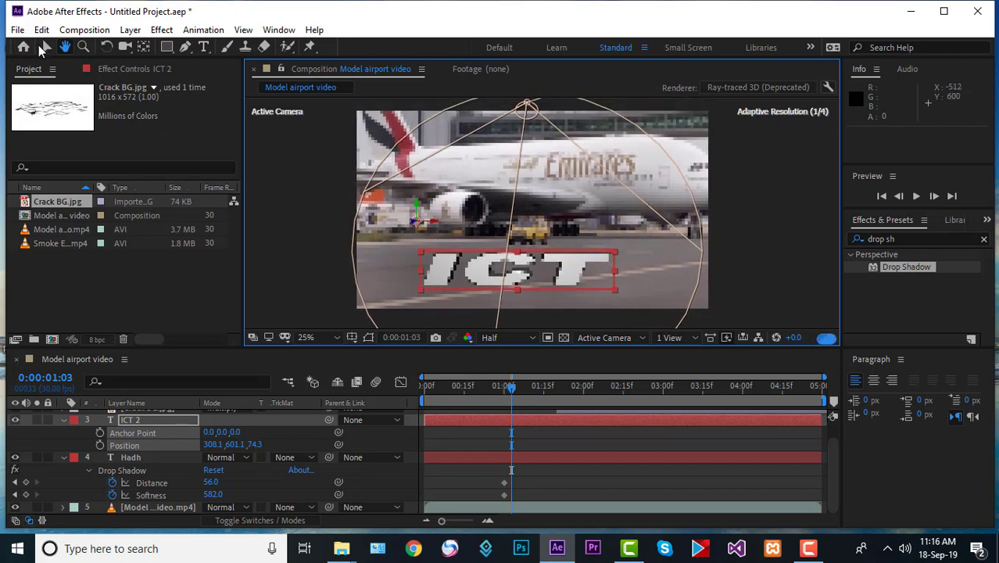
{"action": "left_click", "coordinate": [45, 47]}
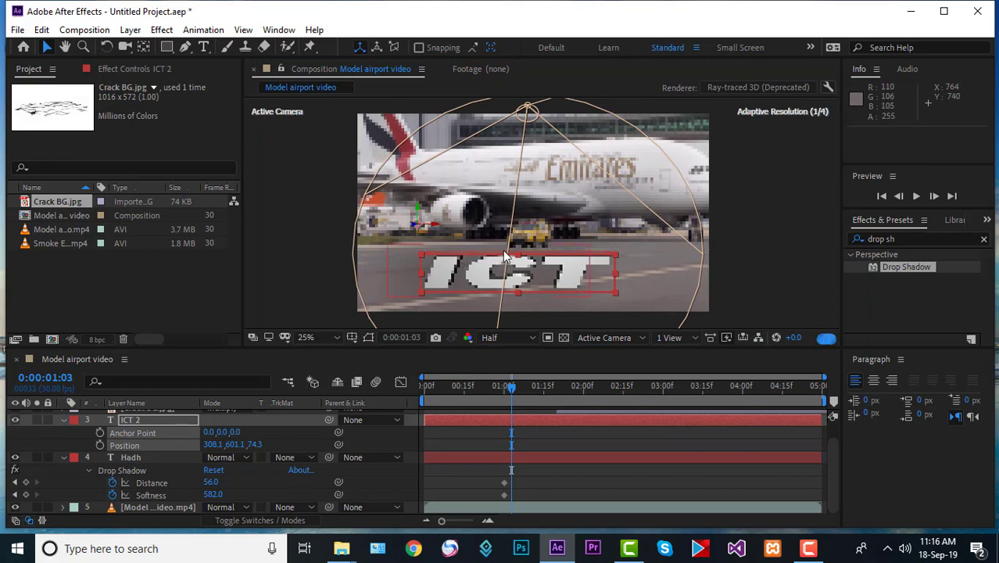
{"action": "mouse_move", "coordinate": [508, 260]}
{"action": "left_mouse_down"}
{"action": "mouse_move", "coordinate": [504, 206]}
{"action": "mouse_move", "coordinate": [523, 275]}
{"action": "mouse_move", "coordinate": [519, 262]}
{"action": "left_mouse_up"}
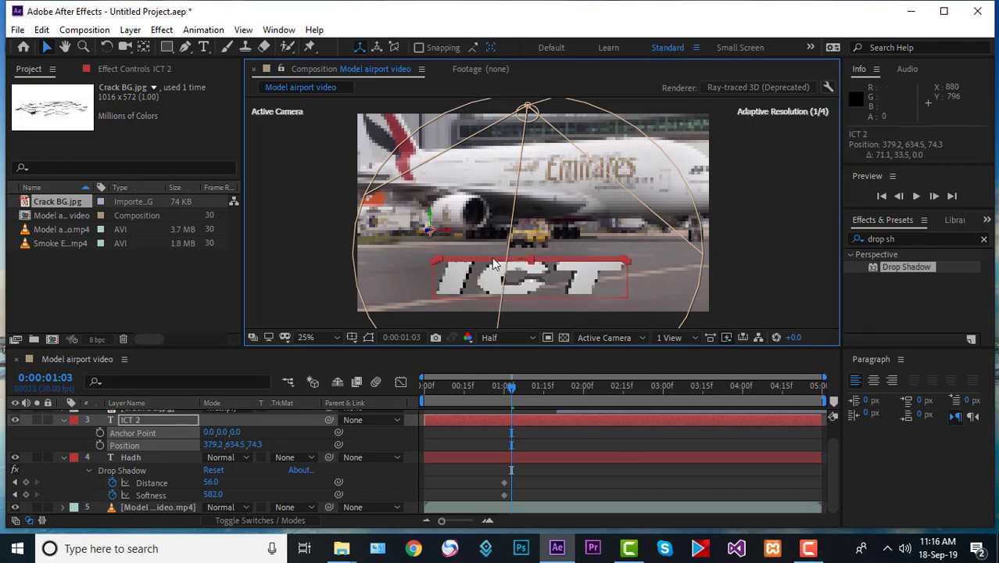
Fine-tune the ICT 2 text's position to about 379.2, 630.5, 105.4 and stretch its vertical scale to about 102%
{"action": "left_click_drag", "start_coordinate": [440, 253], "coordinate": [441, 253]}
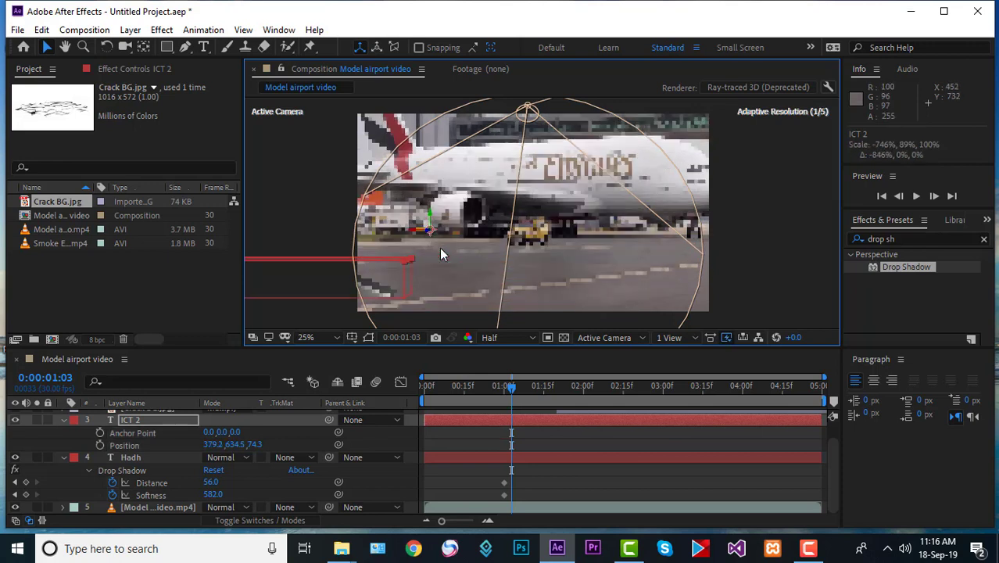
{"action": "key", "text": "ctrl+z"}
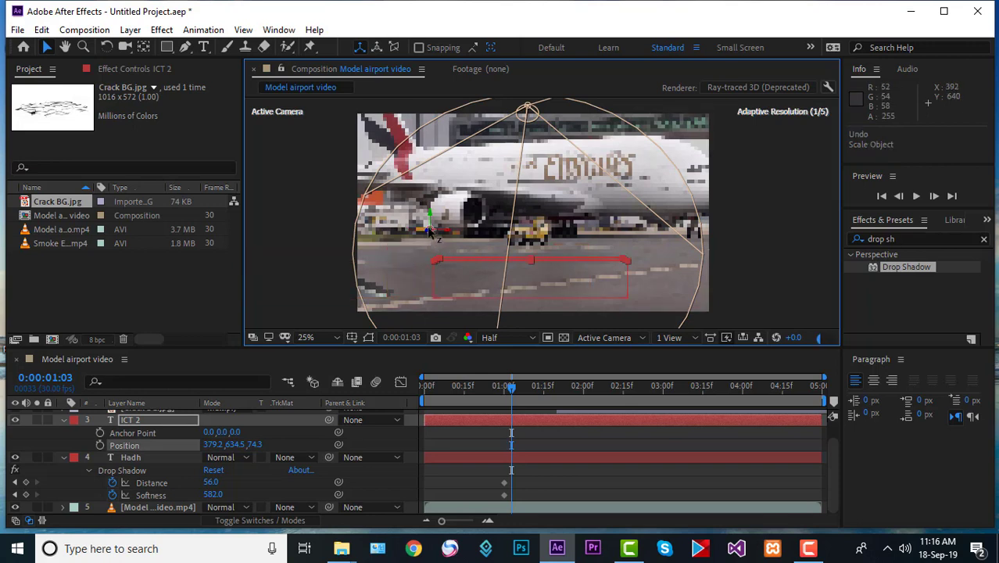
{"action": "left_click_drag", "start_coordinate": [429, 213], "coordinate": [446, 226]}
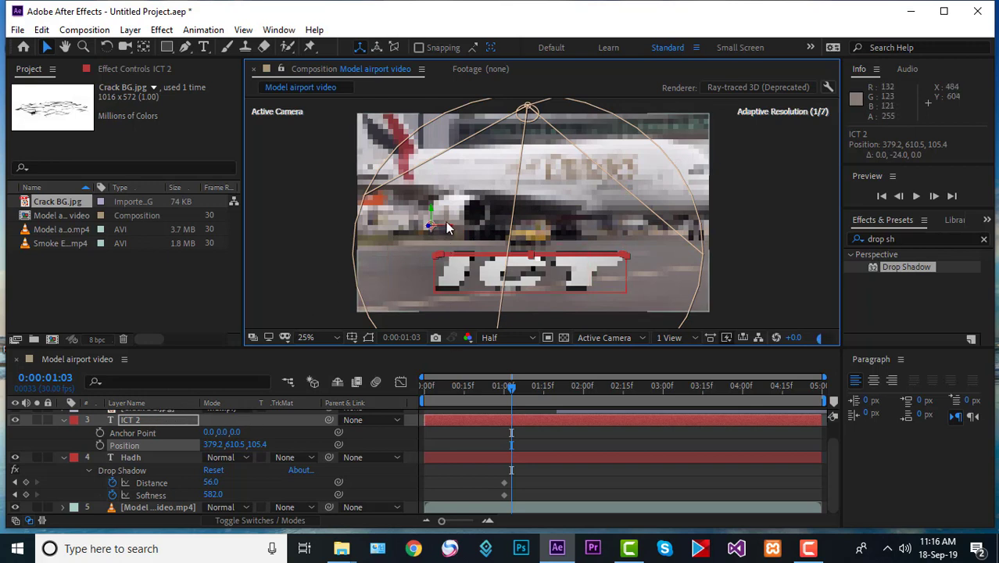
{"action": "left_click_drag", "start_coordinate": [429, 210], "coordinate": [432, 226]}
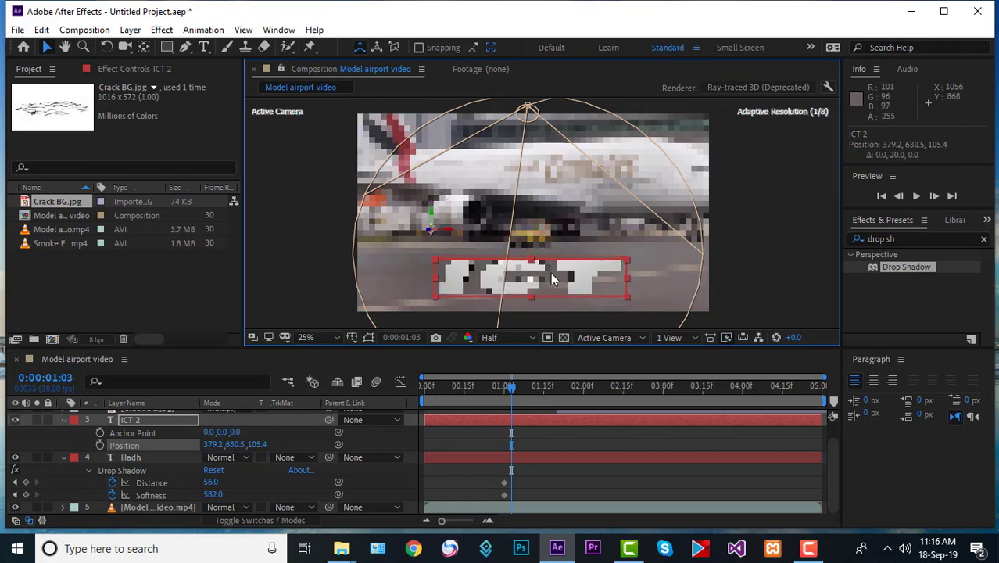
{"action": "mouse_move", "coordinate": [531, 260]}
{"action": "left_mouse_down"}
{"action": "mouse_move", "coordinate": [532, 239]}
{"action": "mouse_move", "coordinate": [532, 264]}
{"action": "left_mouse_up"}
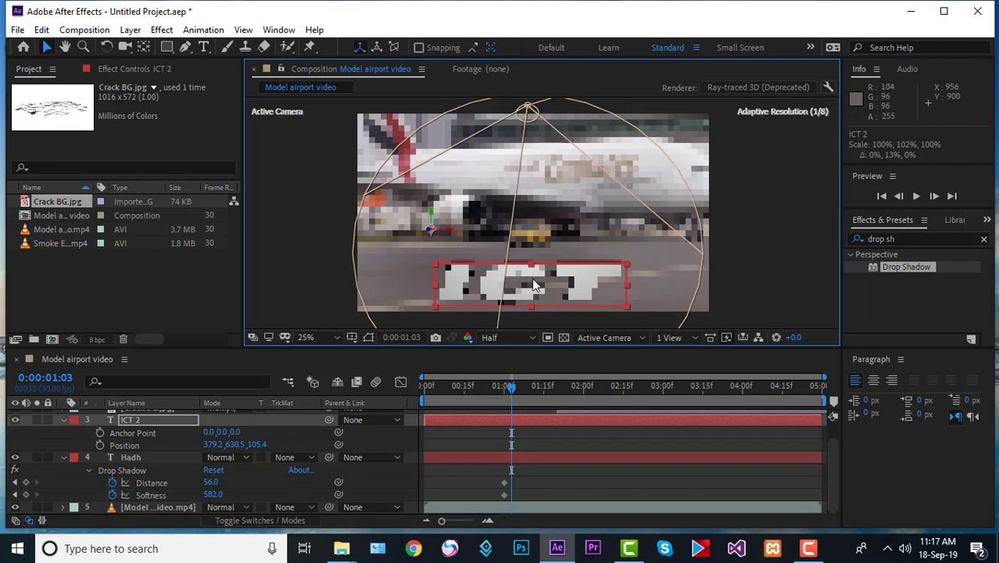
{"action": "left_click", "coordinate": [310, 243]}
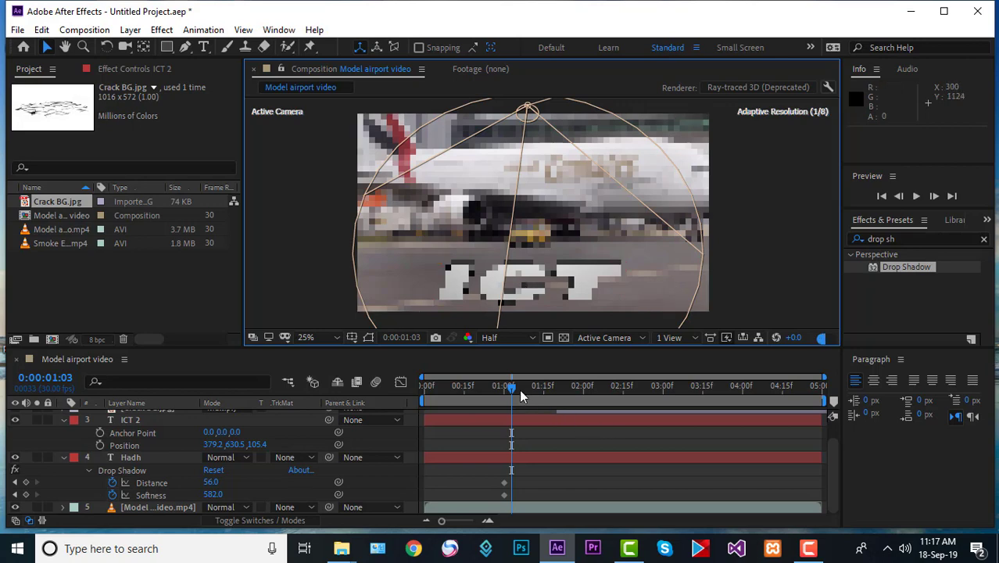
Keyframe ICT 2's Anchor Point and Position at 0:00:02:01, and at 0:00:01:00 raise the text above the frame to about 379.2, -492.2, 105.4
{"action": "left_click_drag", "start_coordinate": [514, 395], "coordinate": [587, 398]}
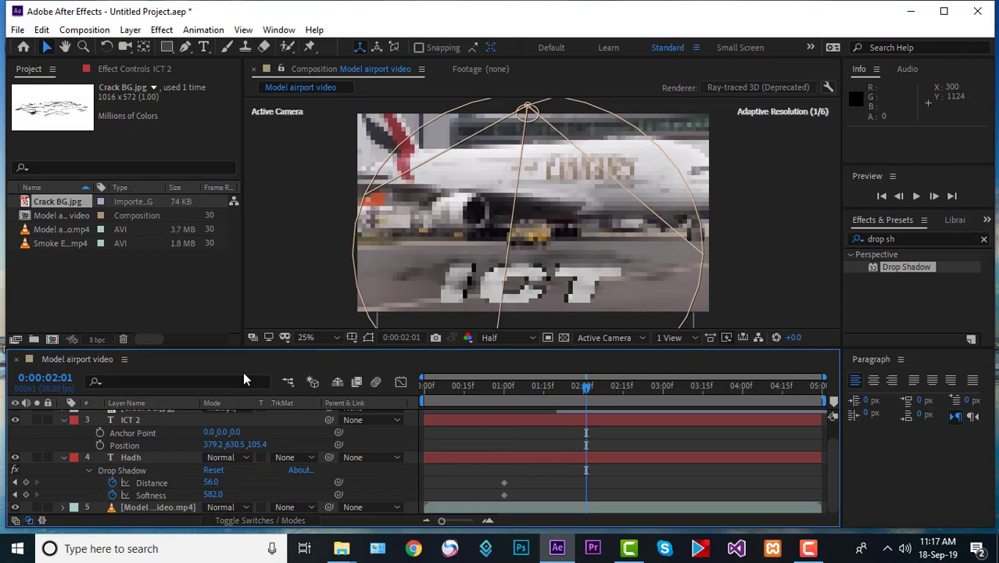
{"action": "left_click", "coordinate": [100, 433]}
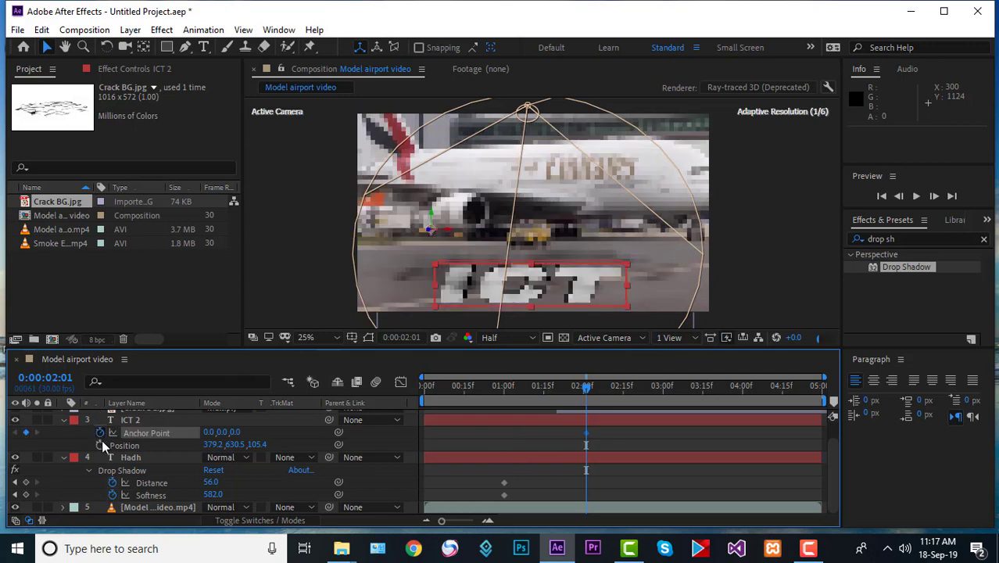
{"action": "left_click", "coordinate": [101, 444]}
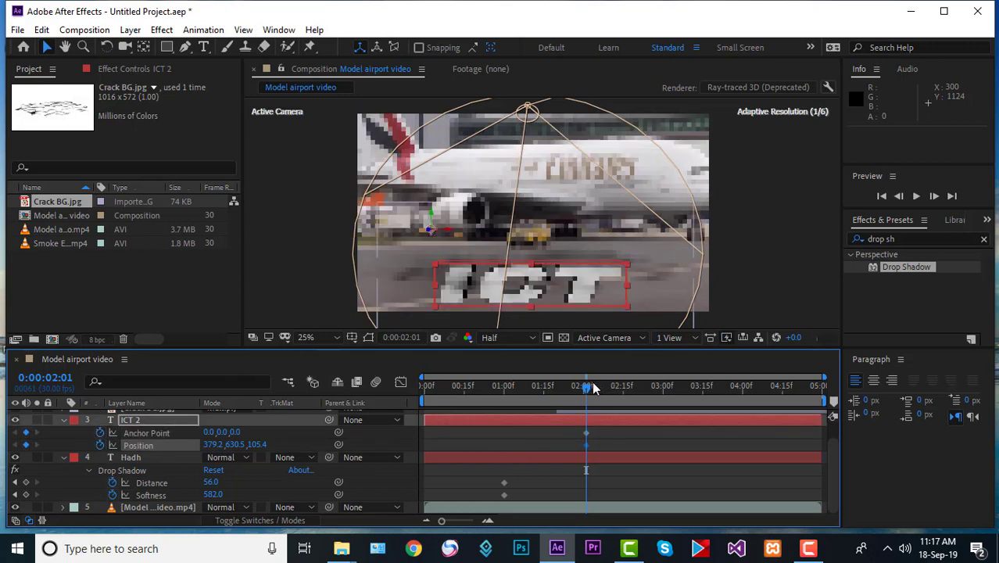
{"action": "left_click_drag", "start_coordinate": [587, 387], "coordinate": [502, 389]}
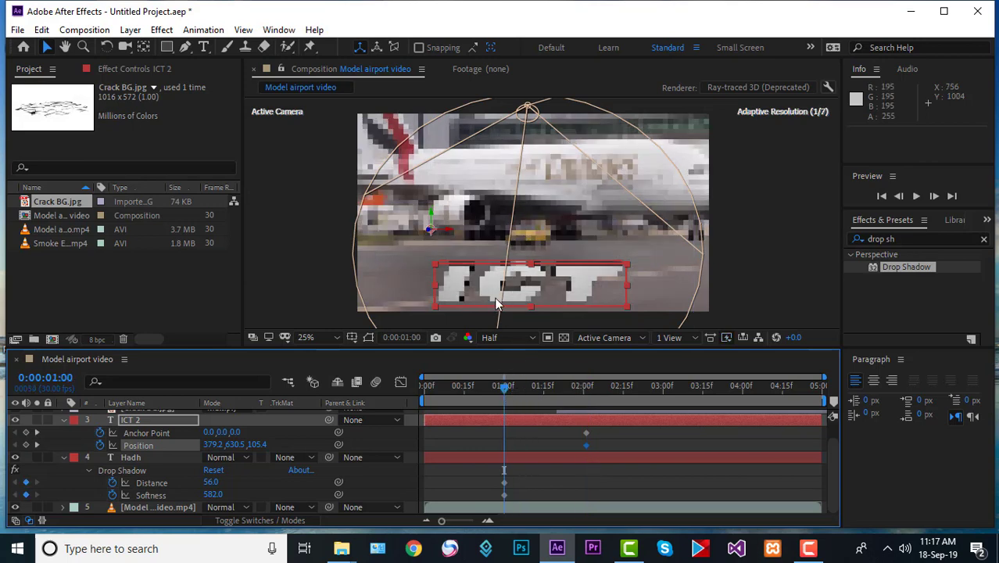
{"action": "left_click_drag", "start_coordinate": [494, 296], "coordinate": [486, 90]}
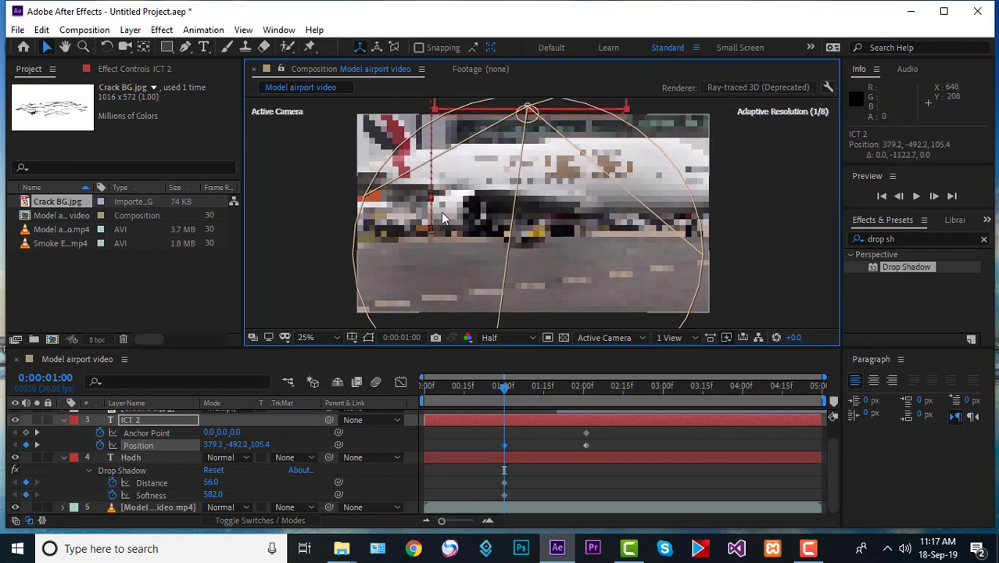
Try lowering ICT 2's landing position to about 404.2, 963.2, 105.4 and check it at 0:00:02:01
{"action": "left_click_drag", "start_coordinate": [429, 235], "coordinate": [434, 288]}
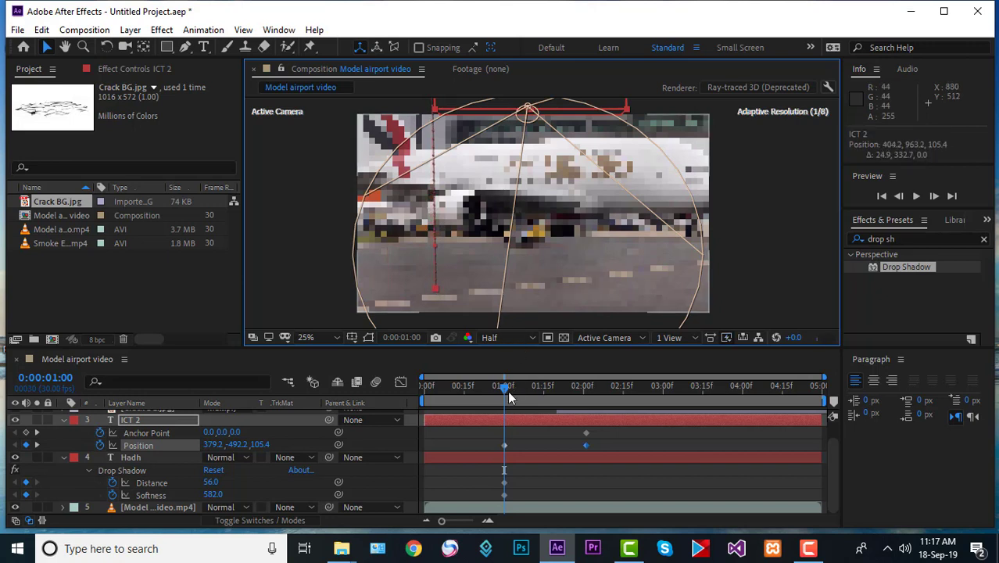
{"action": "left_click_drag", "start_coordinate": [504, 386], "coordinate": [587, 401]}
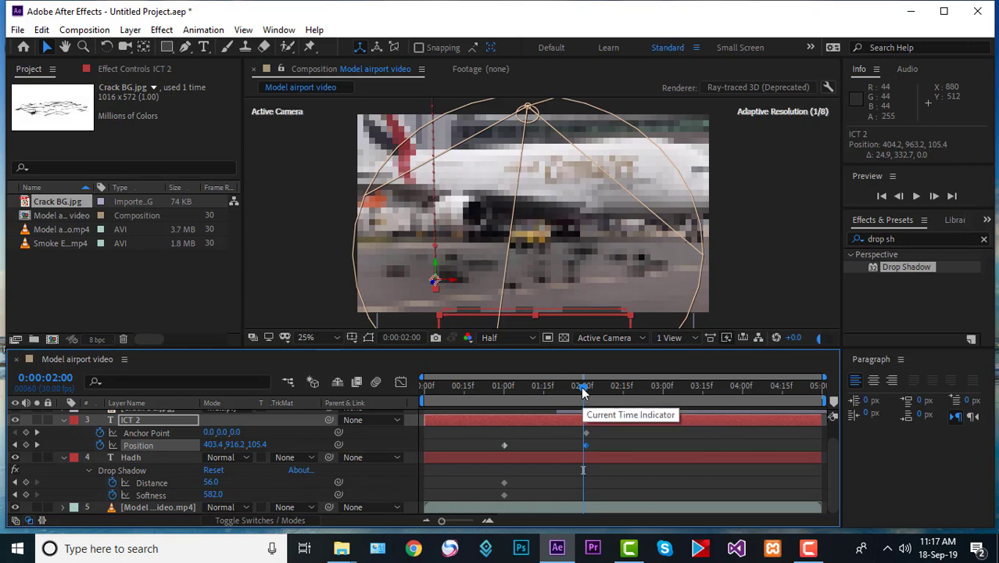
{"action": "left_click_drag", "start_coordinate": [583, 392], "coordinate": [586, 392]}
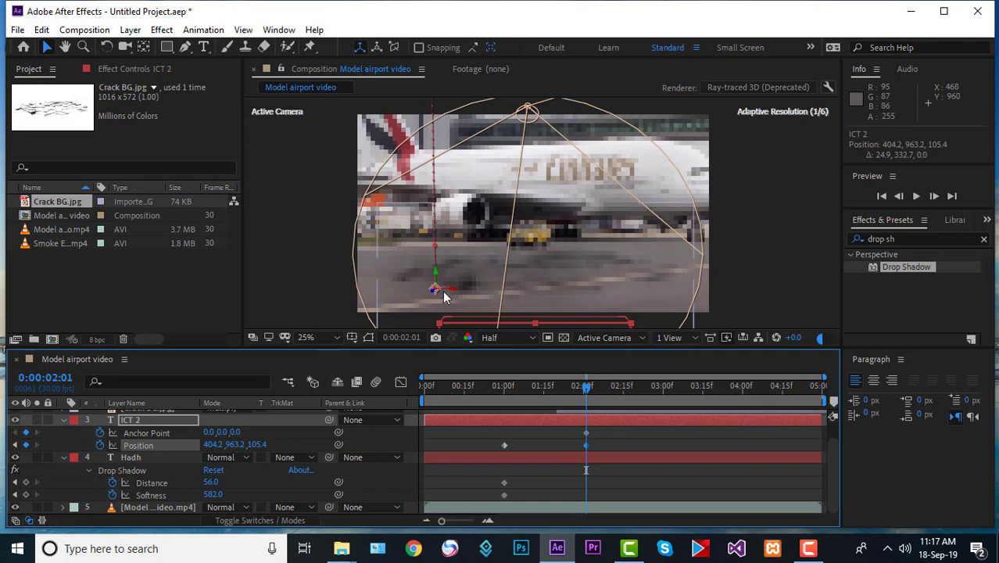
{"action": "left_click", "coordinate": [813, 551]}
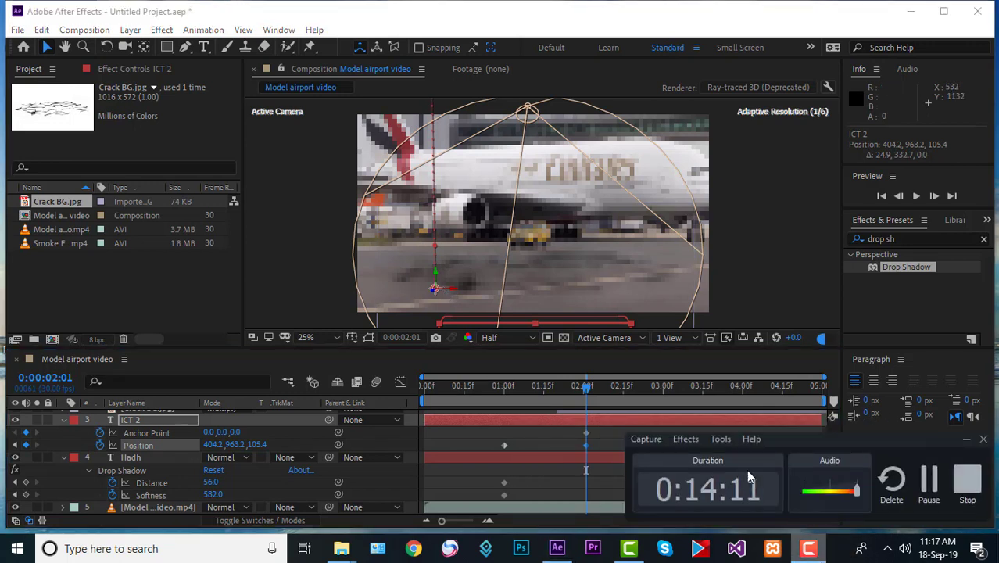
{"action": "left_click", "coordinate": [930, 493]}
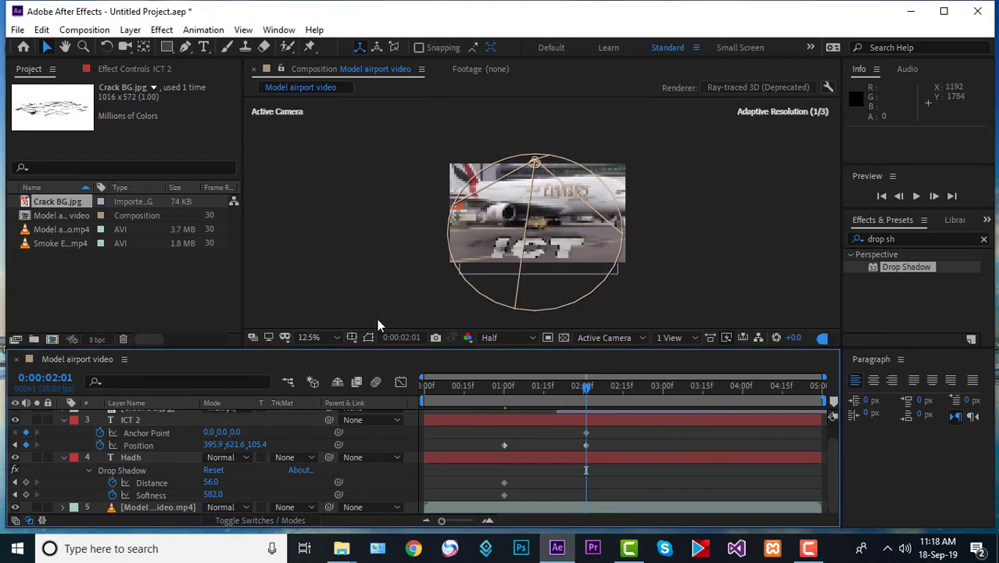
Collapse ICT 2's properties and move the ICT 2 layer above Crack BG.jpg in the layer stack
{"action": "left_click", "coordinate": [337, 337]}
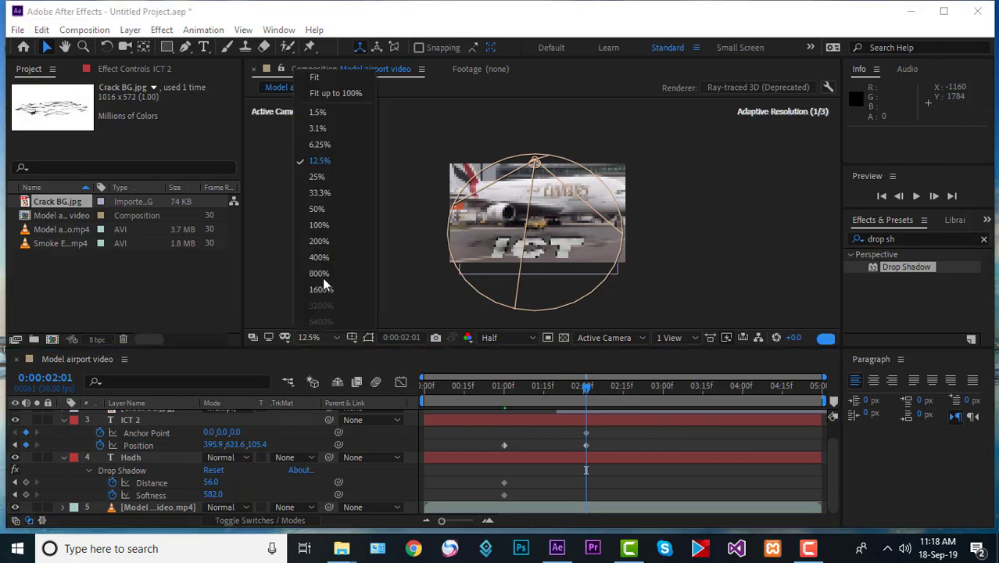
{"action": "left_click", "coordinate": [317, 176]}
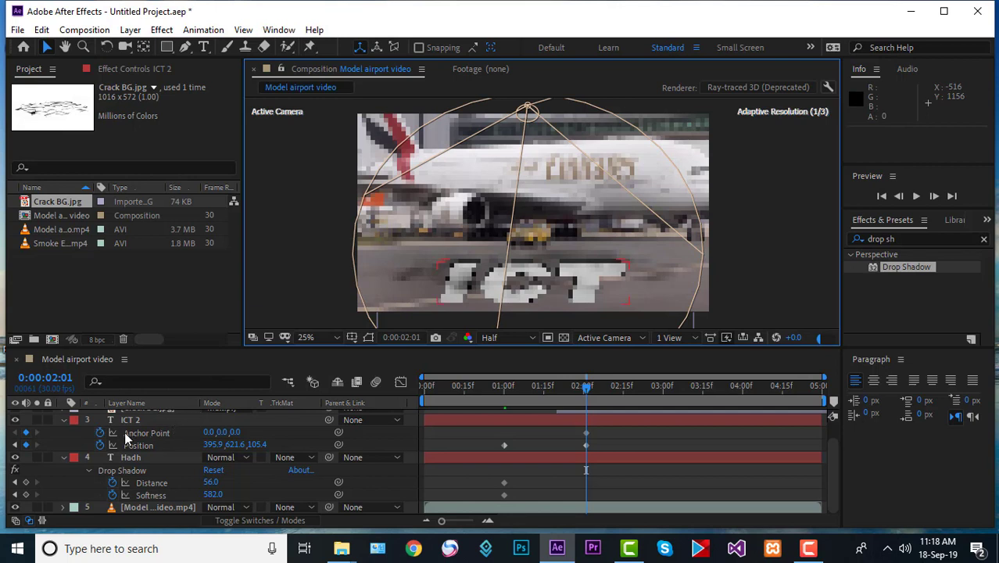
{"action": "left_click", "coordinate": [65, 422]}
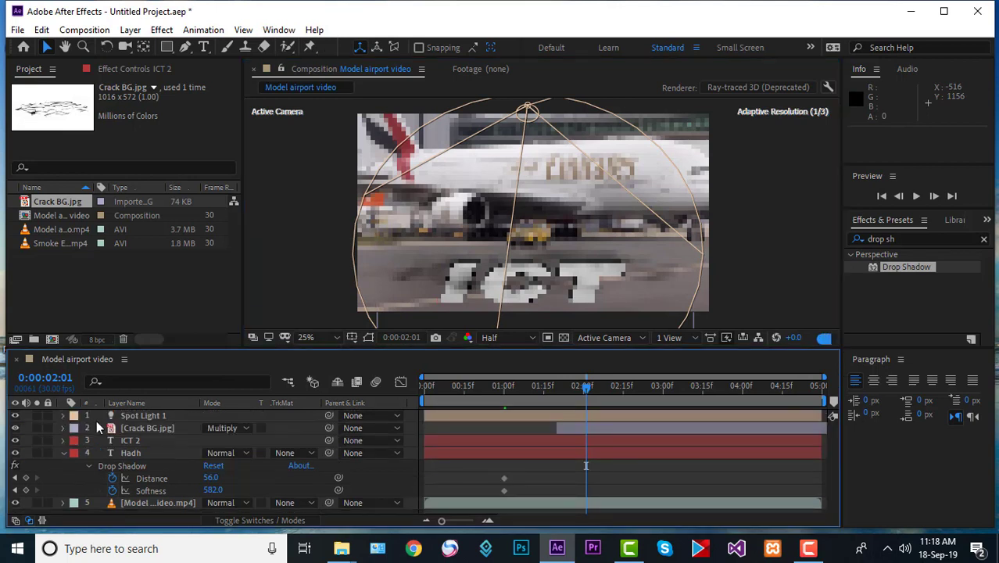
{"action": "left_click_drag", "start_coordinate": [121, 443], "coordinate": [125, 429]}
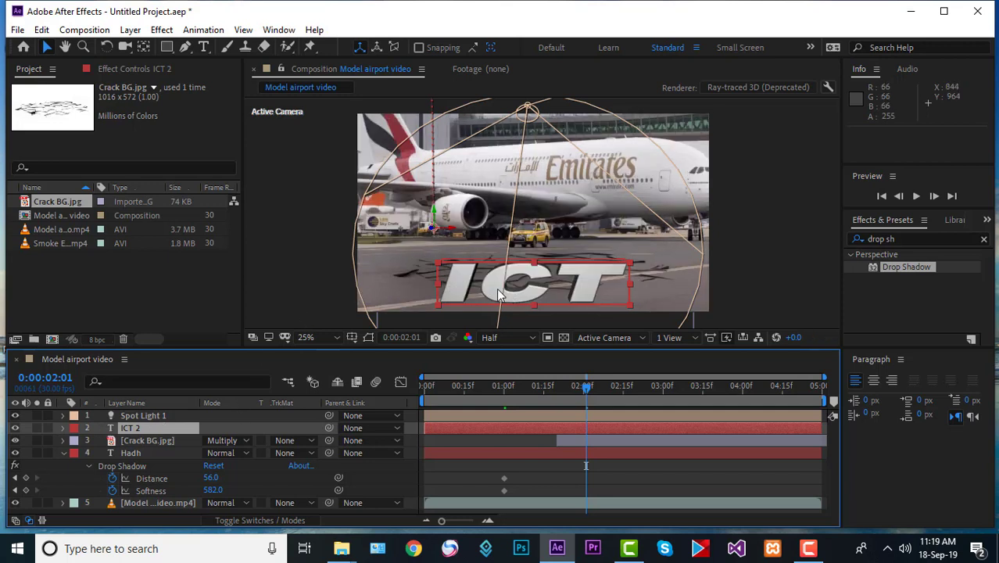
Widen Crack BG.jpg to a scale of about 179%, 127% and move it down under the text to about 980, 960
{"action": "left_click", "coordinate": [127, 443]}
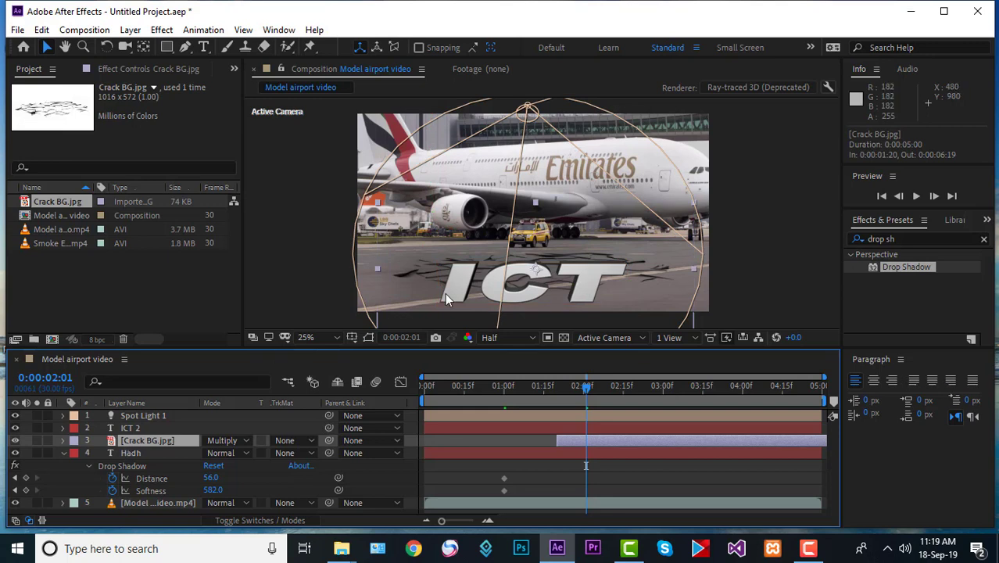
{"action": "left_click_drag", "start_coordinate": [697, 270], "coordinate": [703, 300]}
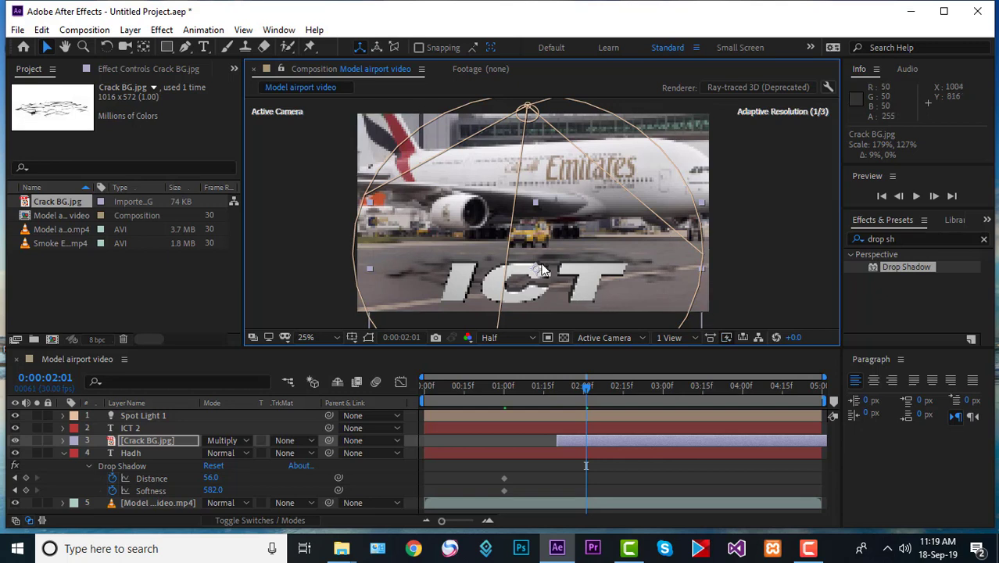
{"action": "left_click_drag", "start_coordinate": [537, 271], "coordinate": [537, 291]}
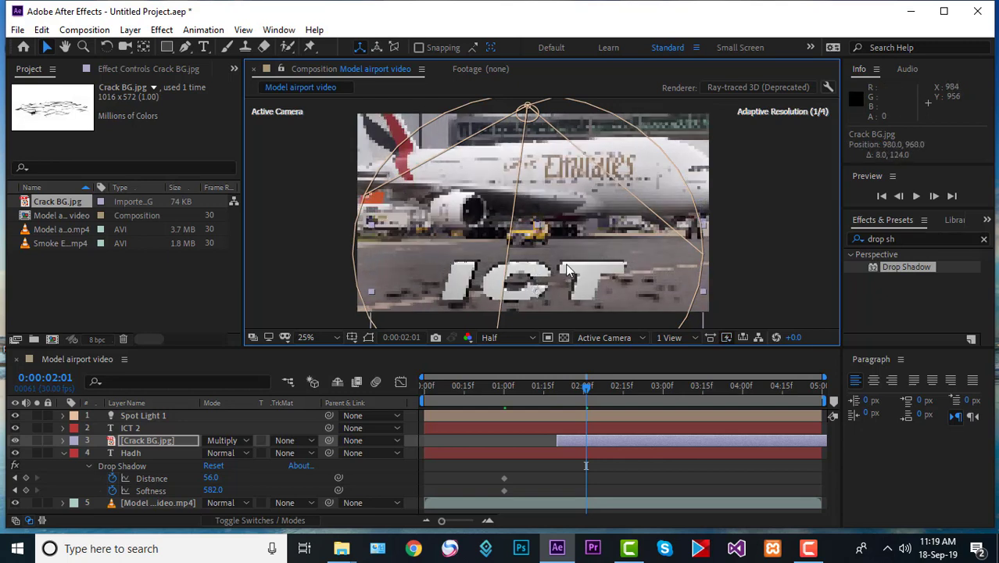
{"action": "left_click", "coordinate": [746, 207]}
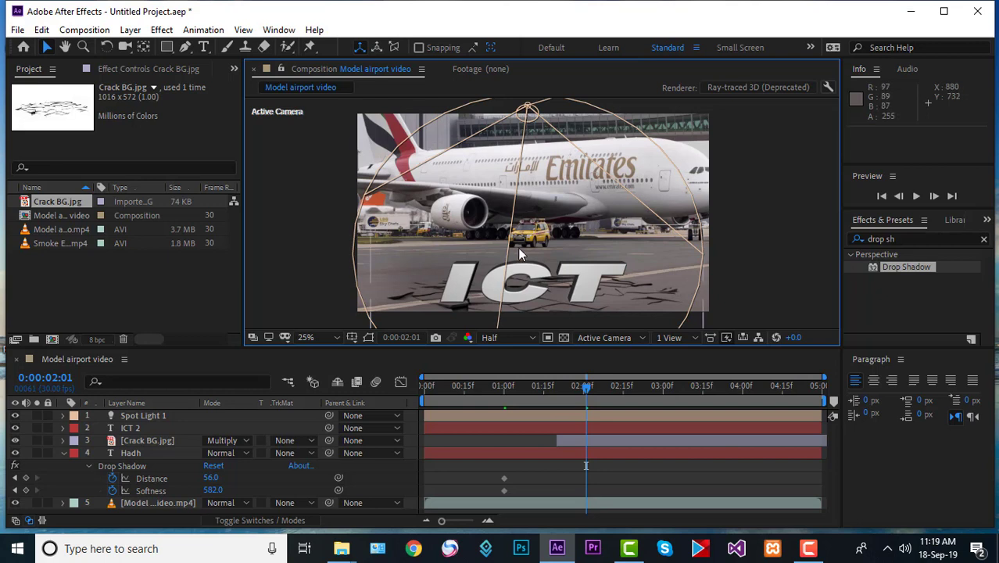
Add the Smoke Effects.mp4 footage above ICT 2, positioned at about 960, 744 and widened to about 153%
{"action": "left_click", "coordinate": [62, 453]}
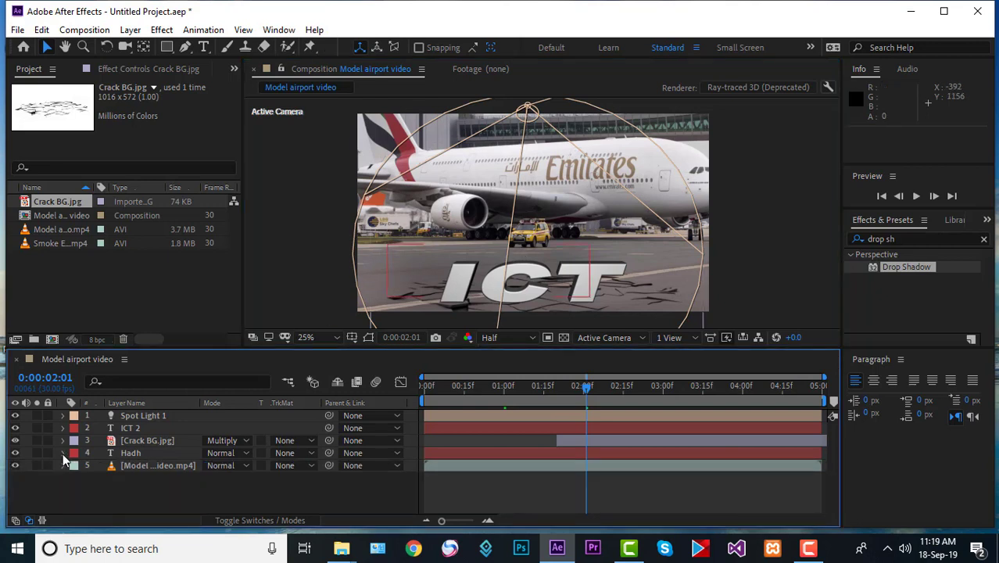
{"action": "left_click_drag", "start_coordinate": [68, 242], "coordinate": [148, 423]}
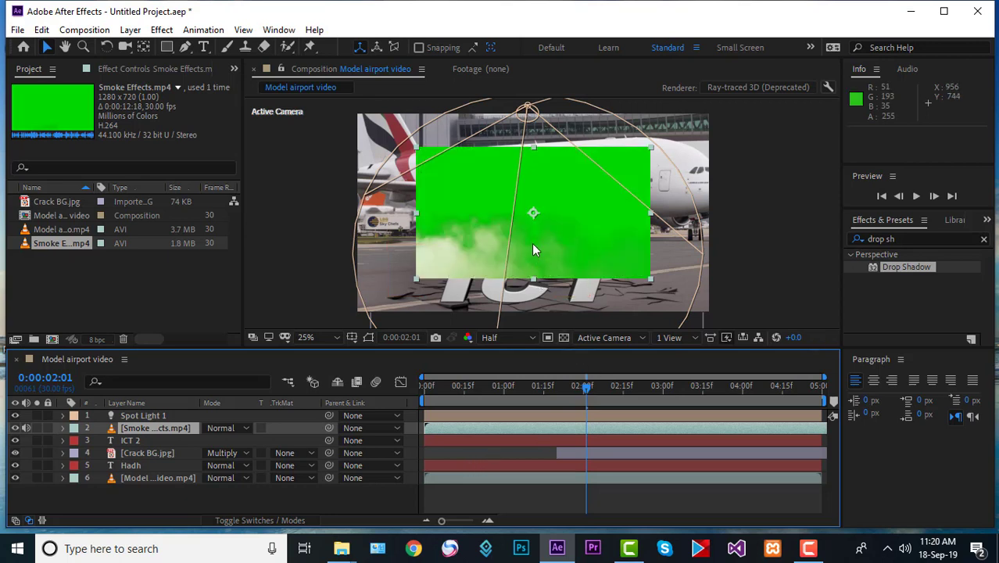
{"action": "left_click_drag", "start_coordinate": [532, 215], "coordinate": [532, 248]}
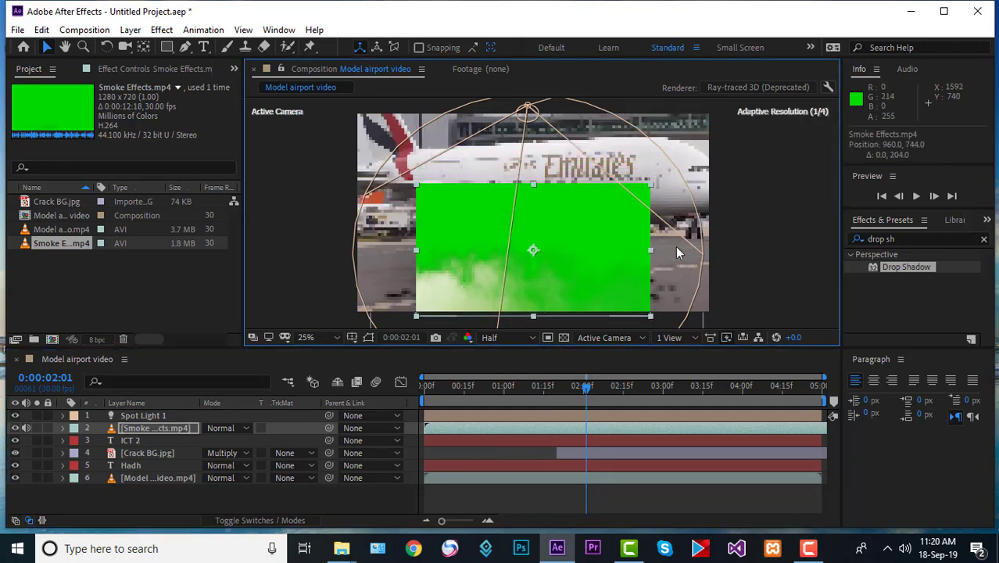
{"action": "left_click_drag", "start_coordinate": [676, 246], "coordinate": [714, 254]}
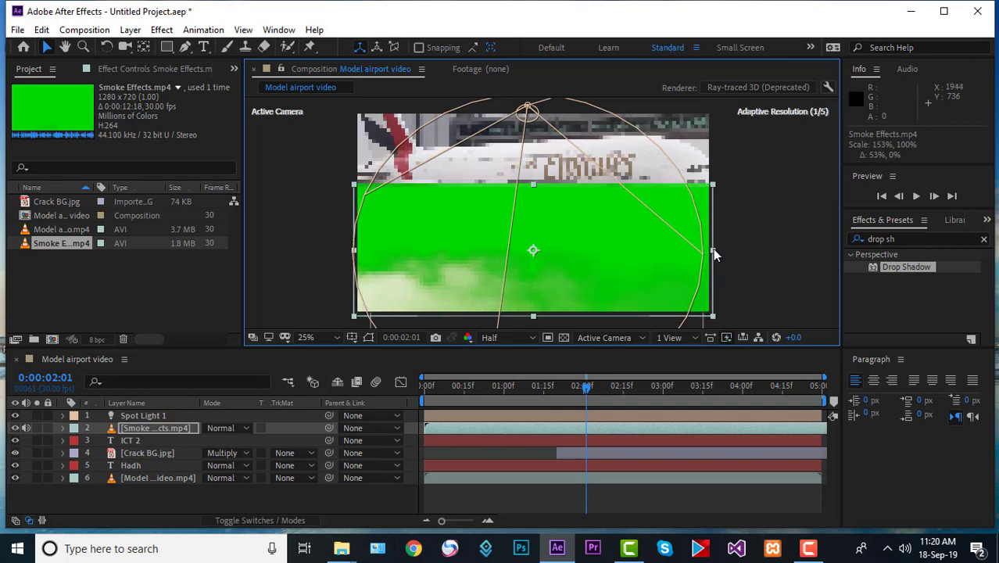
Search the effects for Keylight and stretch the smoke footage's vertical scale to about 121%
{"action": "left_click", "coordinate": [906, 240]}
{"action": "key", "text": "BackSpace"}
{"action": "key", "text": "BackSpace"}
{"action": "key", "text": "BackSpace"}
{"action": "key", "text": "BackSpace"}
{"action": "key", "text": "BackSpace"}
{"action": "key", "text": "BackSpace"}
{"action": "key", "text": "BackSpace"}
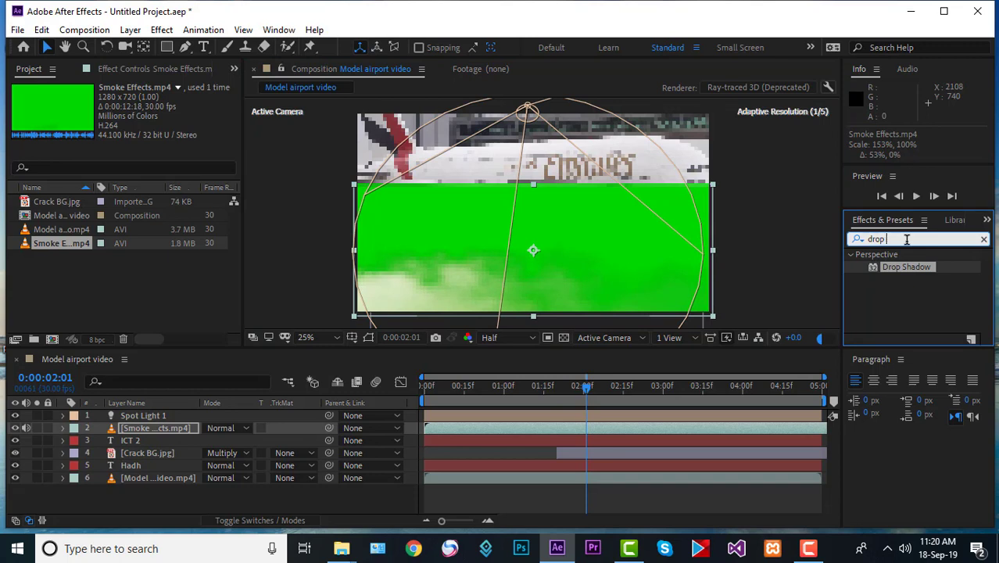
{"action": "type", "text": "jey"}
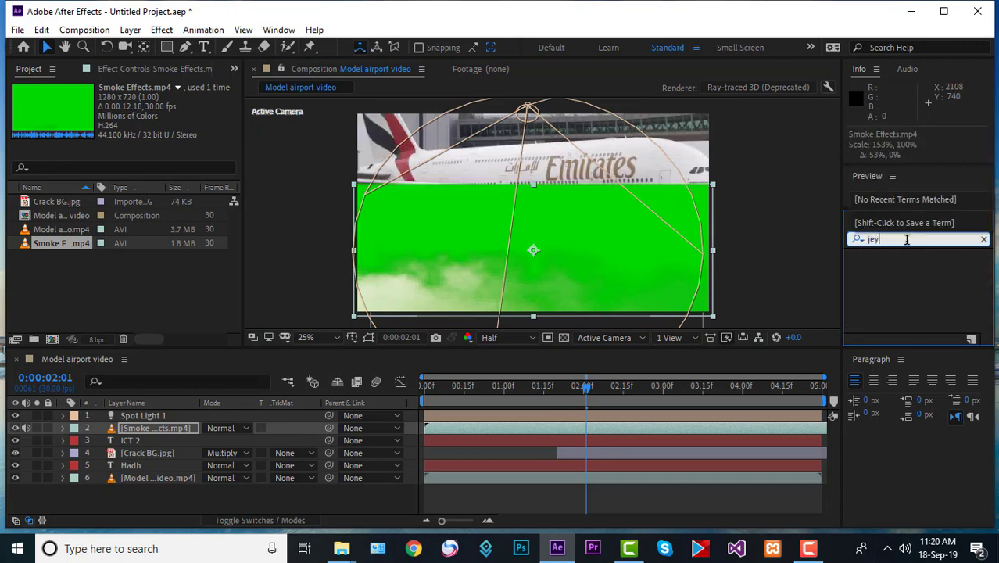
{"action": "key", "text": "BackSpace"}
{"action": "key", "text": "BackSpace"}
{"action": "key", "text": "BackSpace"}
{"action": "type", "text": "k"}
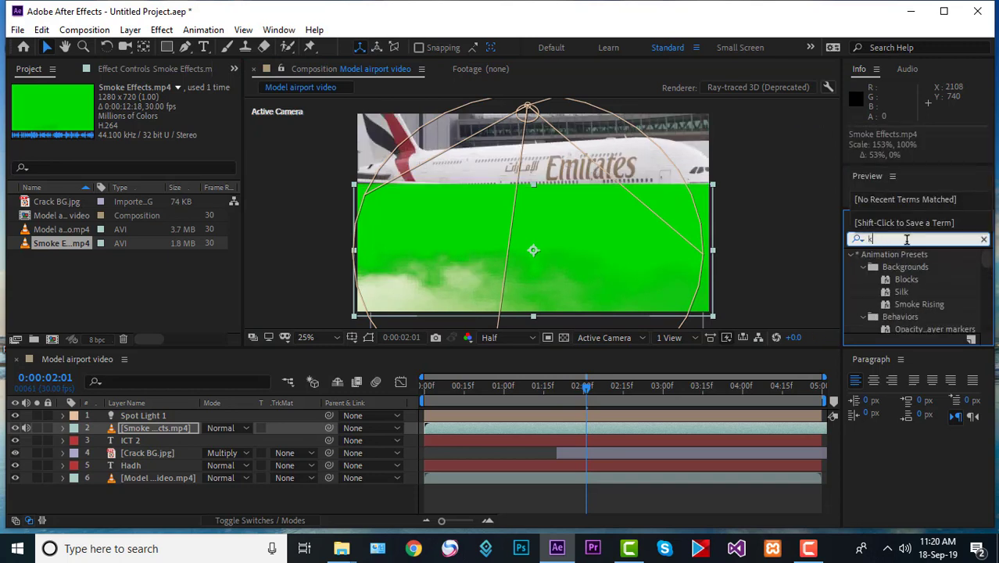
{"action": "type", "text": "eyligh"}
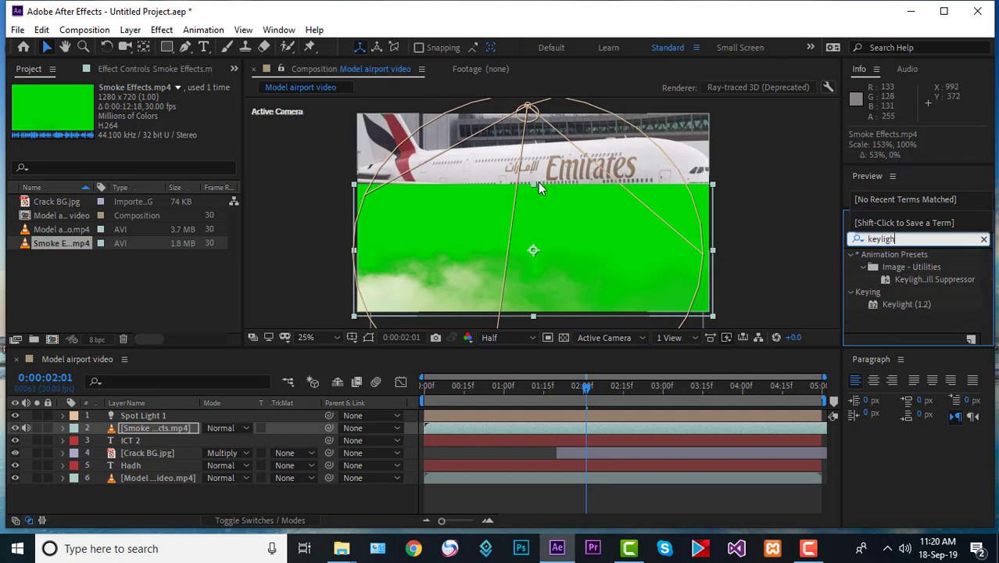
{"action": "left_click_drag", "start_coordinate": [535, 185], "coordinate": [532, 168]}
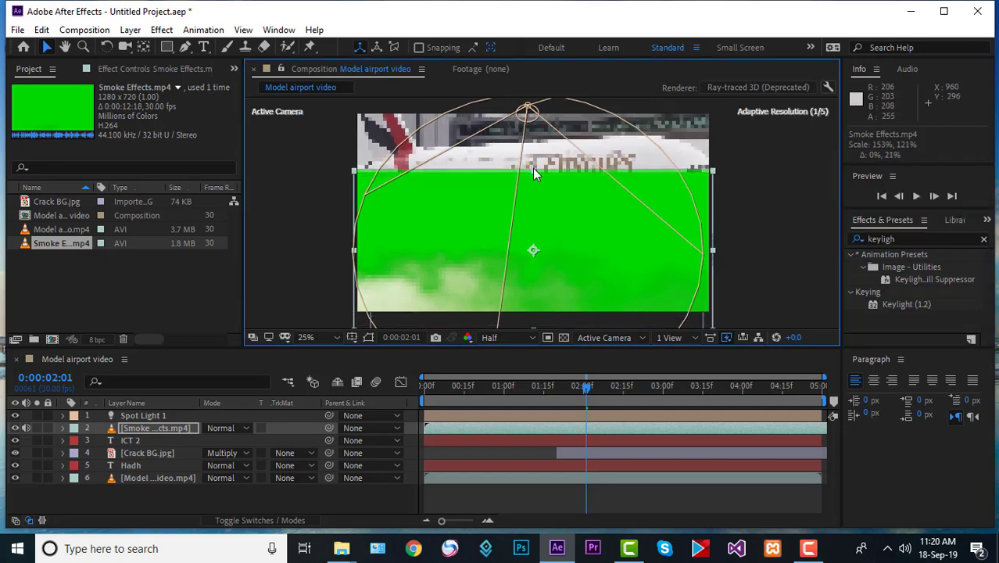
Apply Keylight (1.2) to the smoke footage and sample its green background as the Screen Colour
{"action": "left_click_drag", "start_coordinate": [877, 303], "coordinate": [152, 425]}
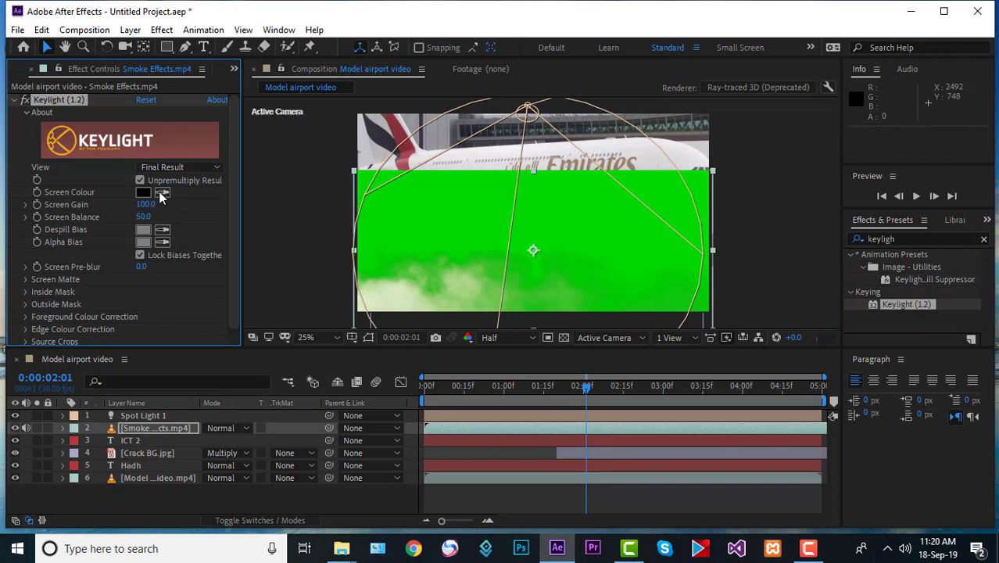
{"action": "left_click", "coordinate": [161, 192]}
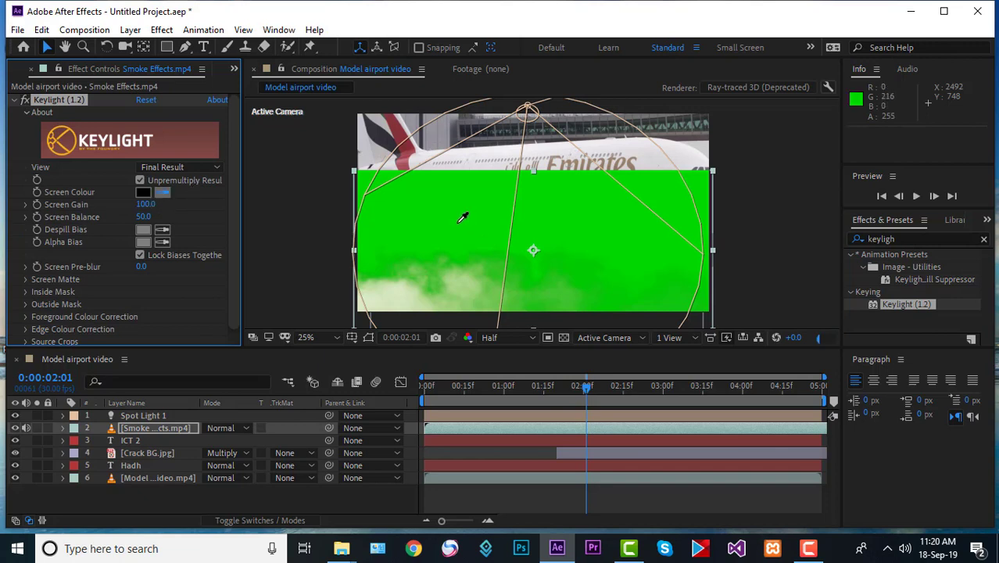
{"action": "left_click", "coordinate": [459, 222]}
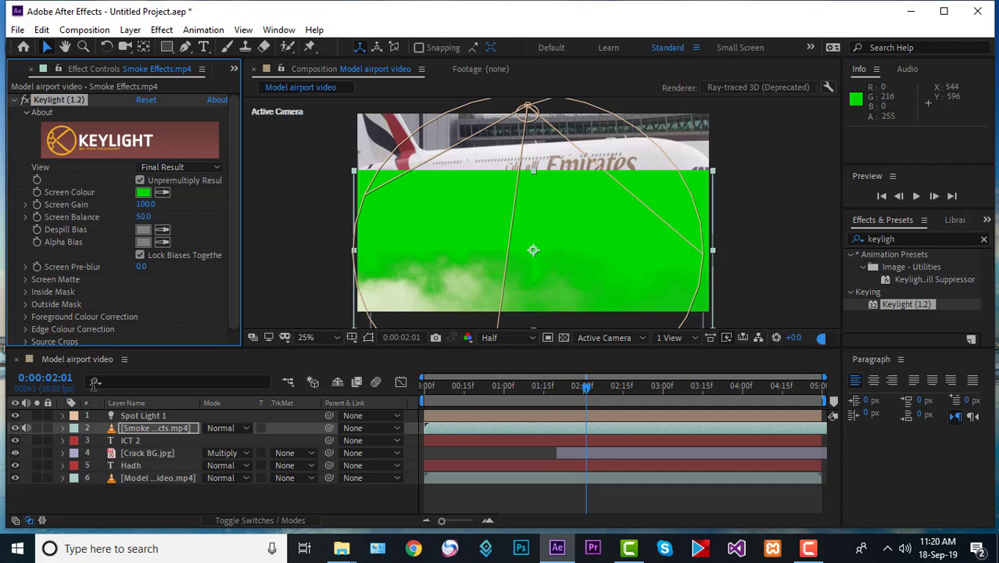
Lower the smoke footage's opacity to 79% and collapse its properties
{"action": "left_click", "coordinate": [62, 428]}
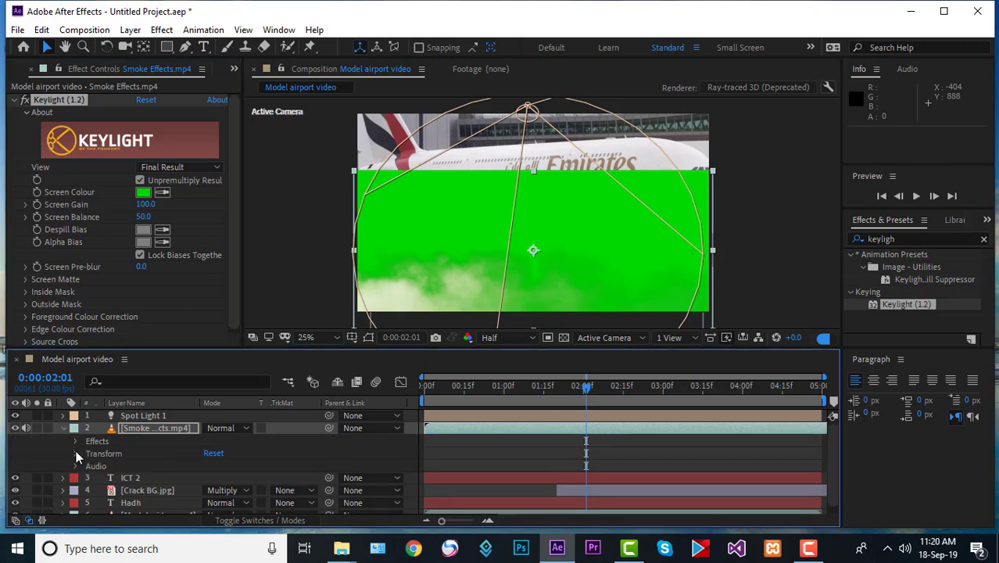
{"action": "left_click", "coordinate": [76, 451]}
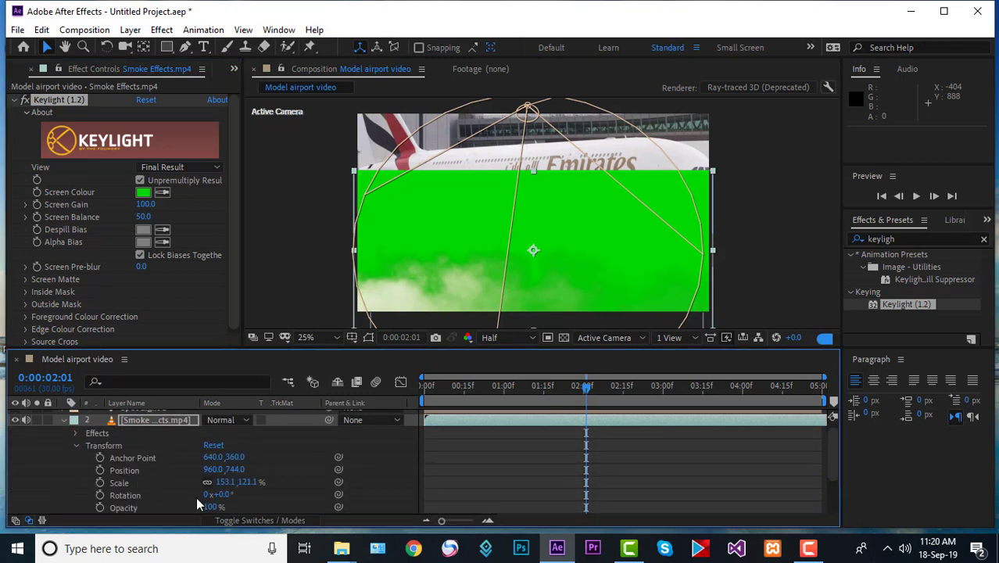
{"action": "left_click_drag", "start_coordinate": [215, 508], "coordinate": [198, 507]}
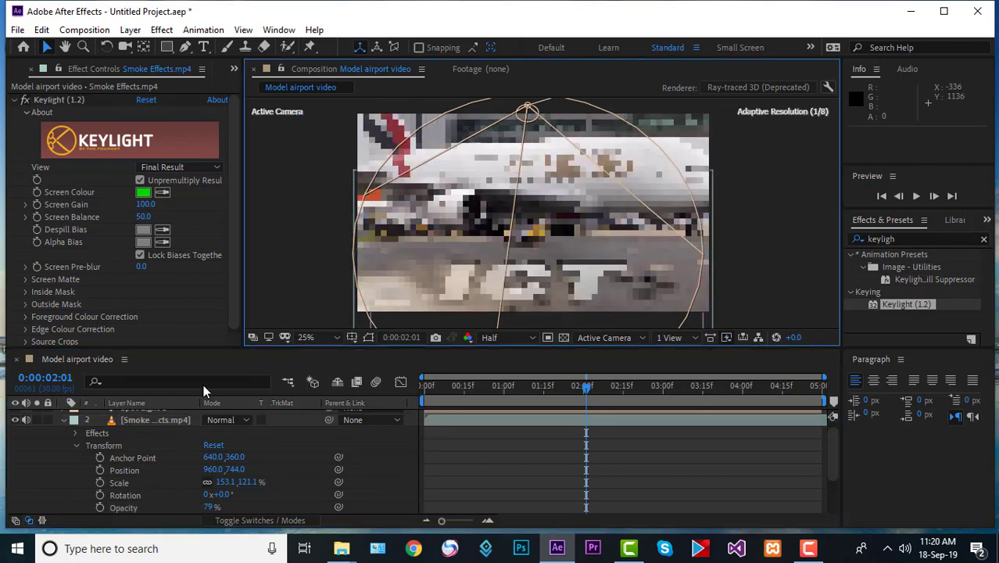
{"action": "left_click", "coordinate": [65, 420]}
Shift the smoke footage in time so that it starts at 0:00:01:29, just before the text lands
{"action": "left_click", "coordinate": [514, 443]}
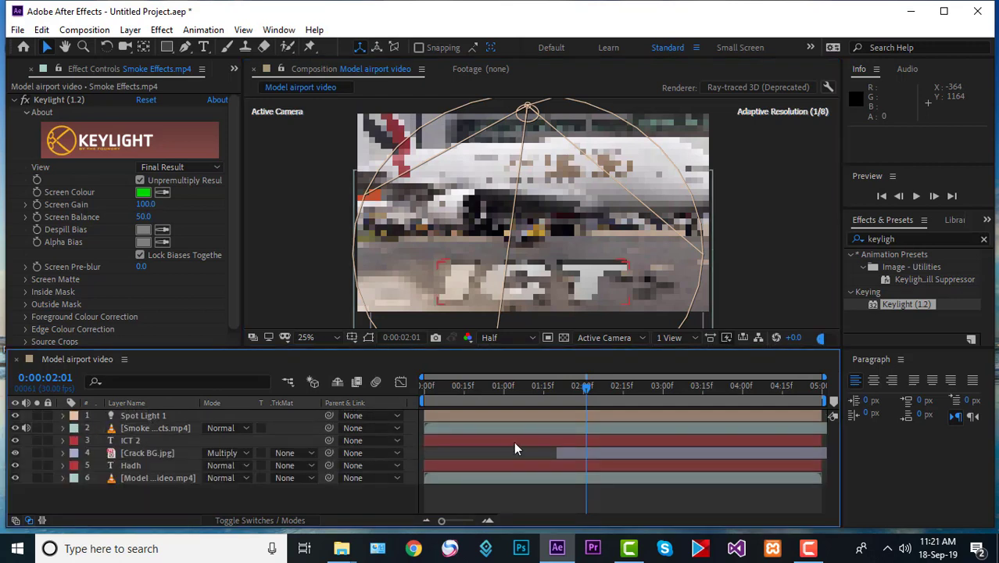
{"action": "left_click", "coordinate": [508, 429]}
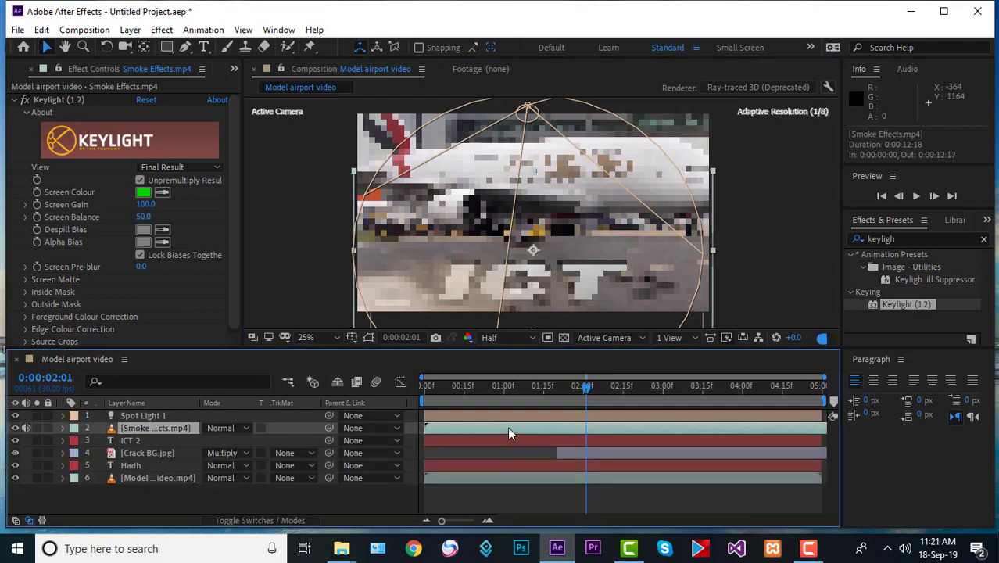
{"action": "left_click_drag", "start_coordinate": [543, 426], "coordinate": [666, 424]}
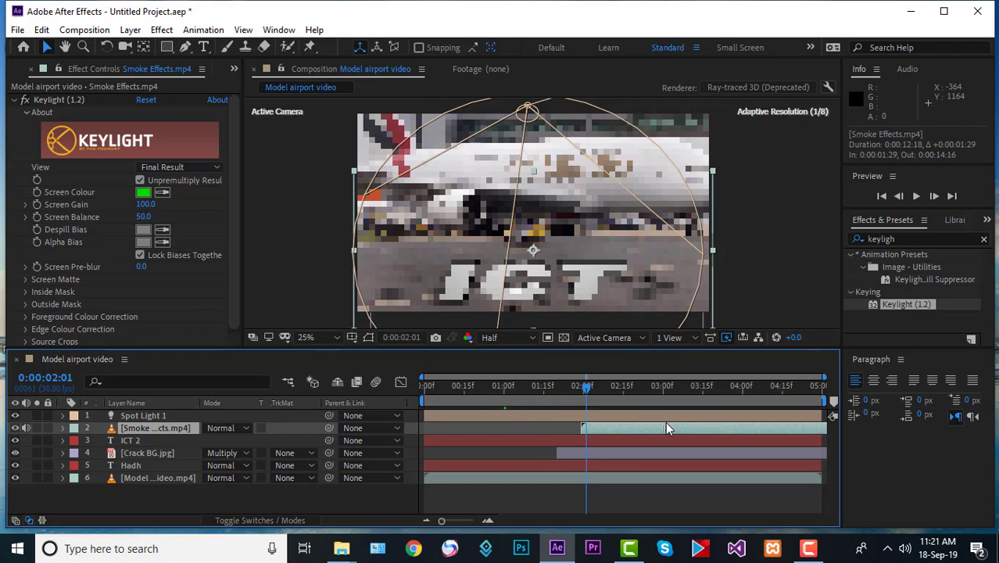
Show the Wiggler and pre-compose all the layers as Pre-comp 1, moving all attributes into the new composition
{"action": "left_click", "coordinate": [282, 31]}
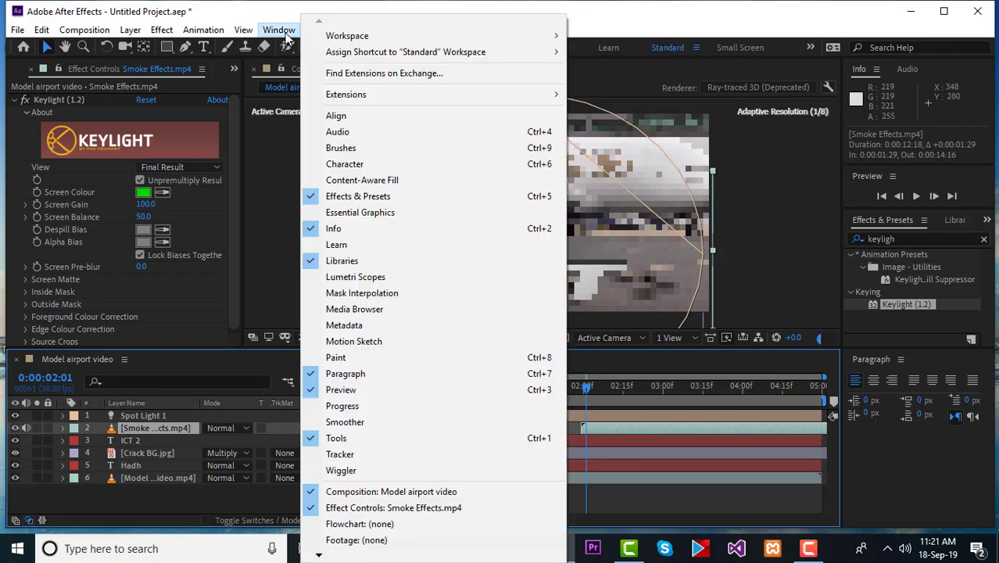
{"action": "left_click", "coordinate": [348, 472]}
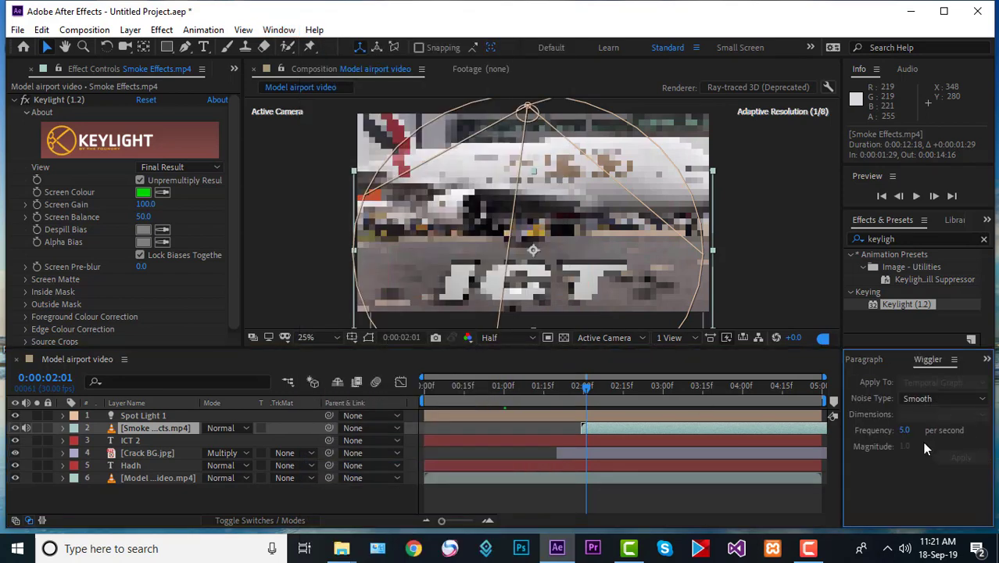
{"action": "left_click", "coordinate": [173, 416]}
{"action": "key", "text": "ctrl+a"}
{"action": "right_click", "coordinate": [172, 415]}
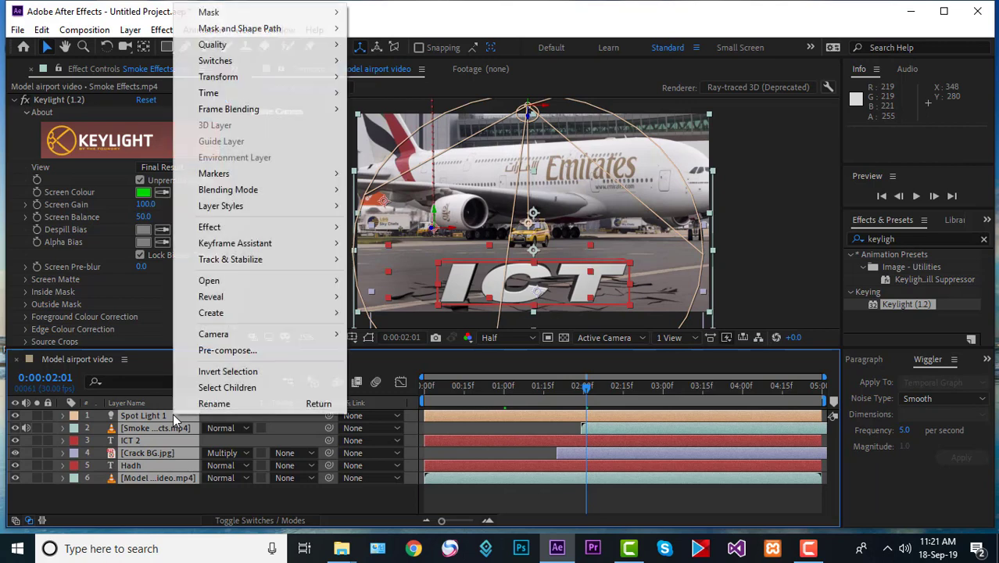
{"action": "left_click", "coordinate": [215, 353]}
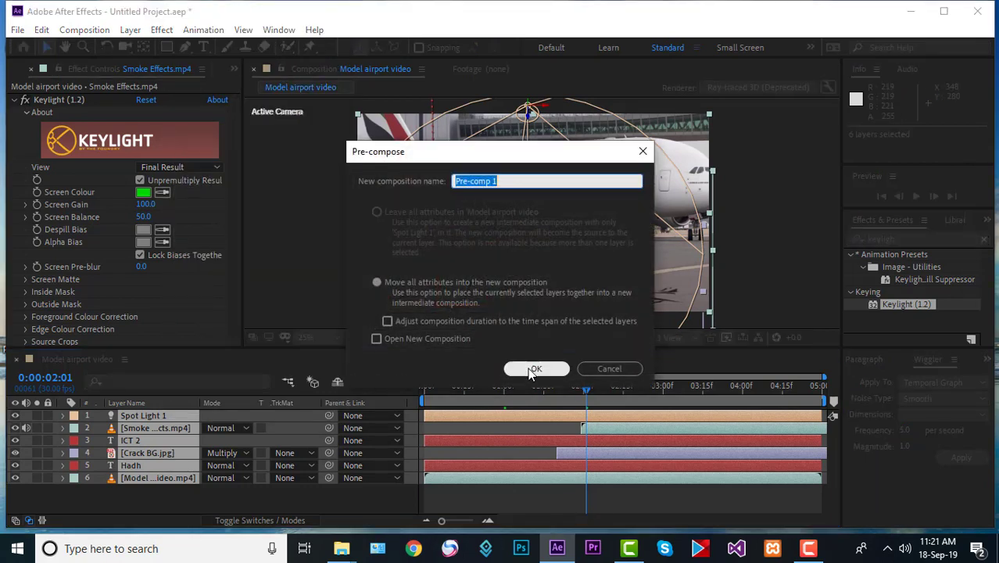
{"action": "left_click", "coordinate": [513, 368]}
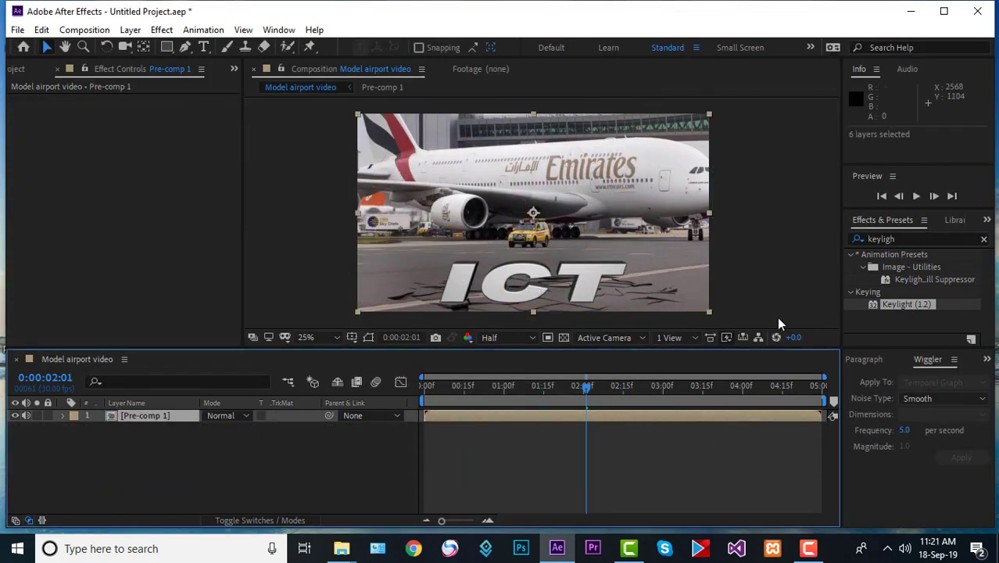
Add Position keyframes to the pre-composed layer at 0:00:02:01 and 0:00:02:29, keeping the same position
{"action": "left_click", "coordinate": [63, 415]}
{"action": "left_click", "coordinate": [76, 429]}
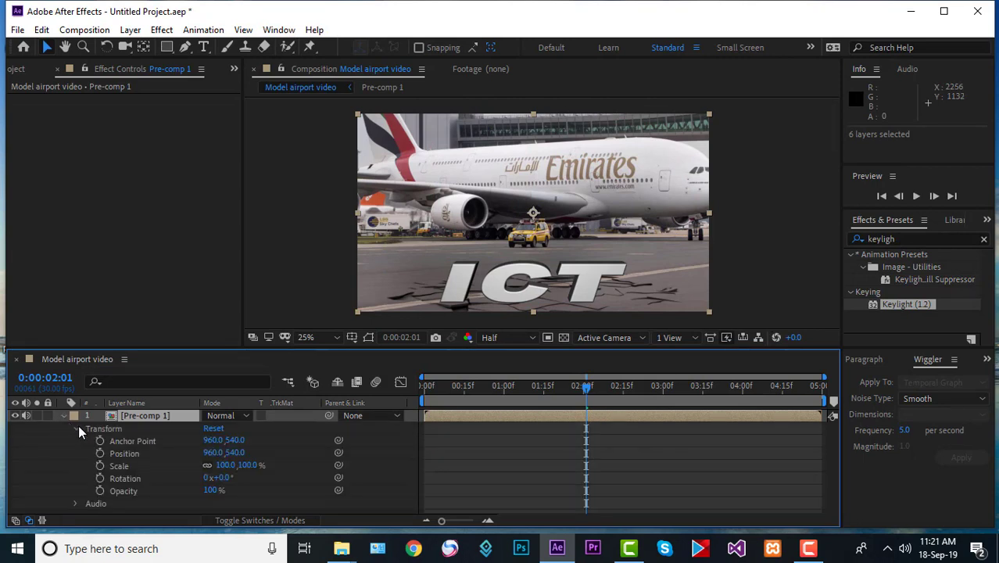
{"action": "left_click", "coordinate": [100, 452]}
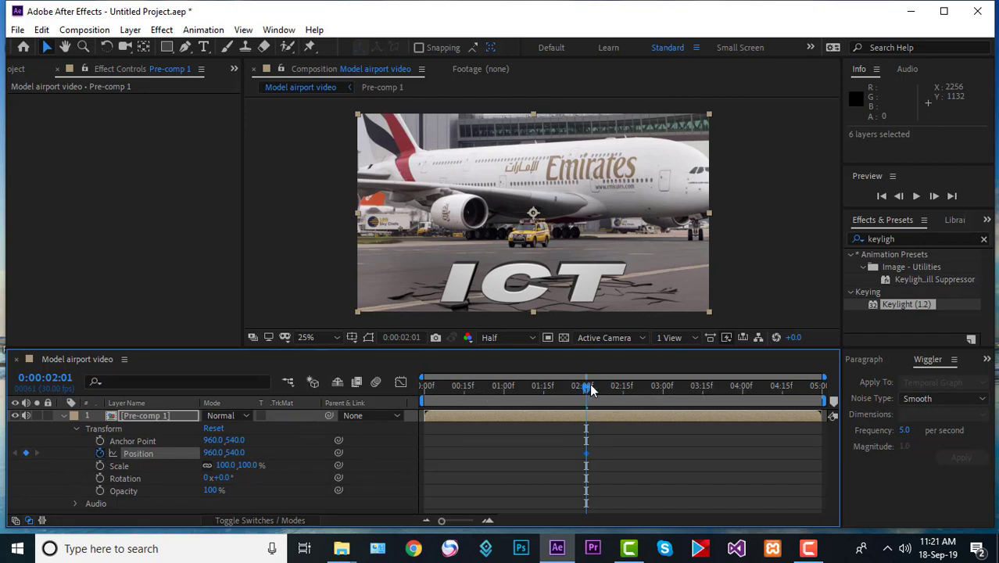
{"action": "left_click_drag", "start_coordinate": [586, 386], "coordinate": [660, 391]}
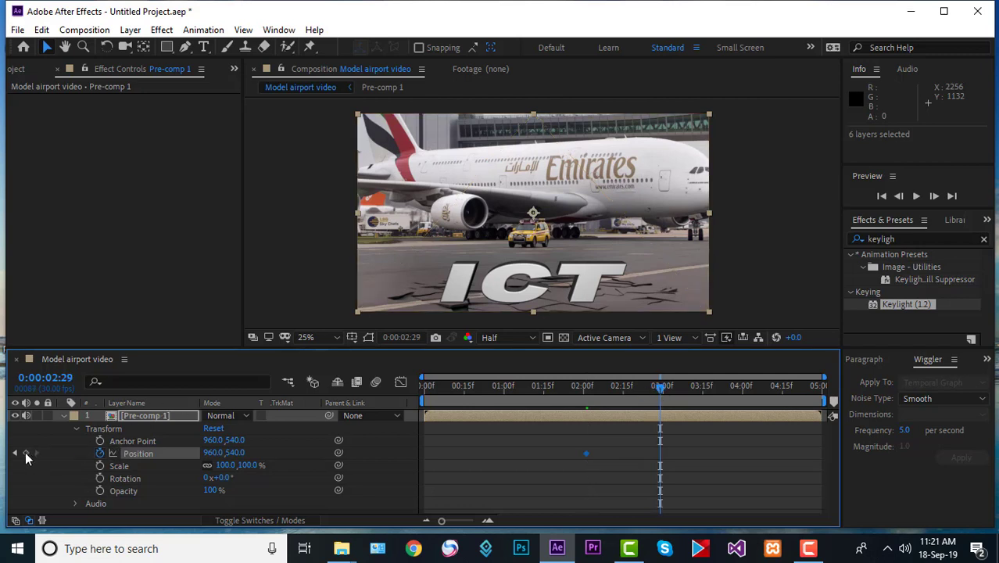
{"action": "left_click", "coordinate": [26, 453]}
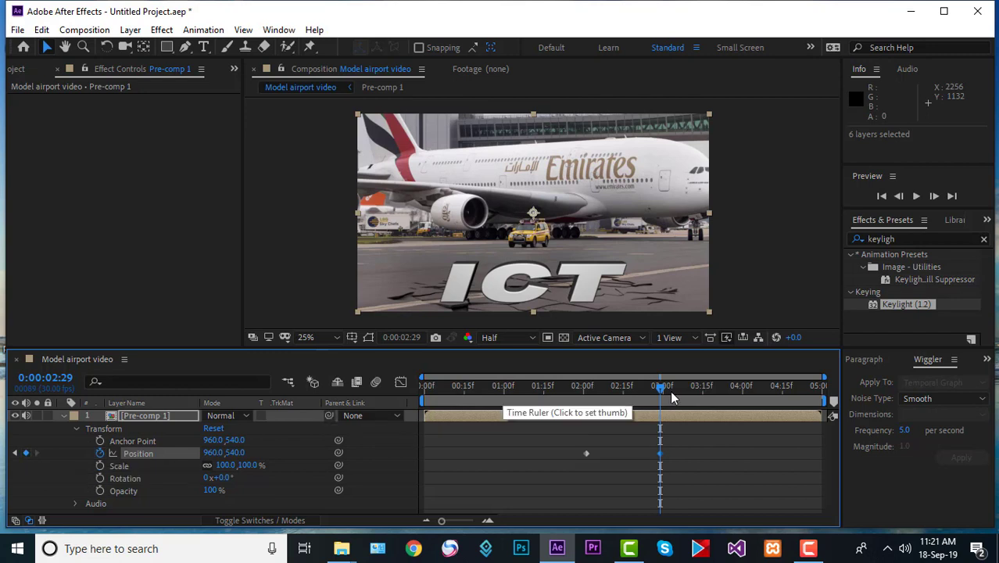
Apply the Wiggler to both Position keyframes with a frequency of 30 per second and a magnitude of 20
{"action": "left_click_drag", "start_coordinate": [576, 446], "coordinate": [671, 466]}
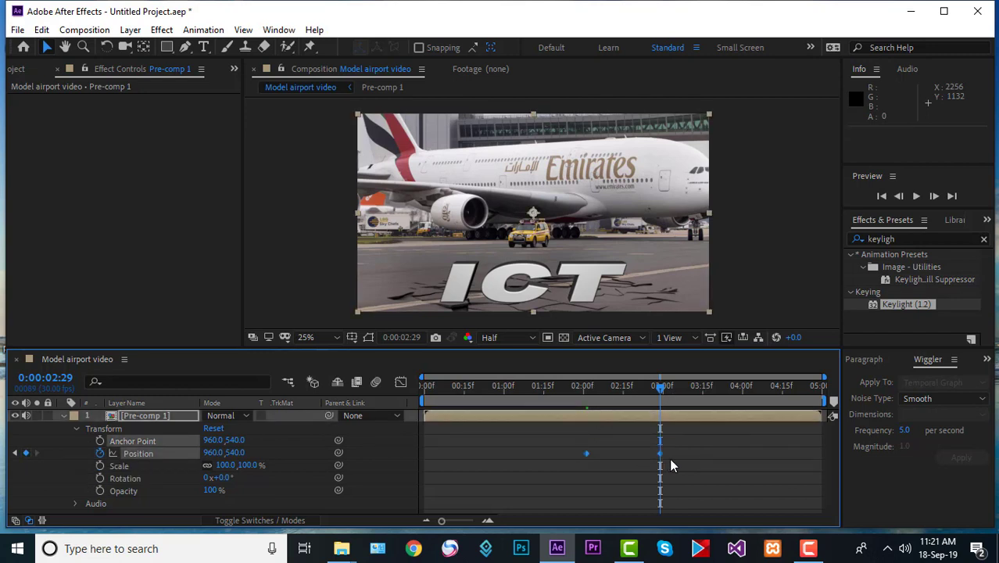
{"action": "left_click", "coordinate": [904, 430]}
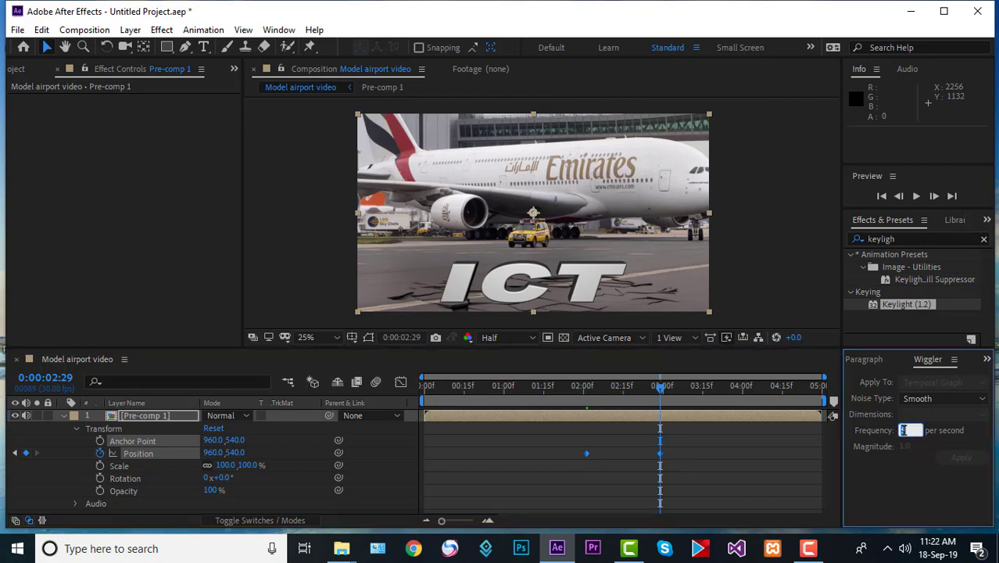
{"action": "type", "text": "10"}
{"action": "left_click_drag", "start_coordinate": [568, 451], "coordinate": [673, 454]}
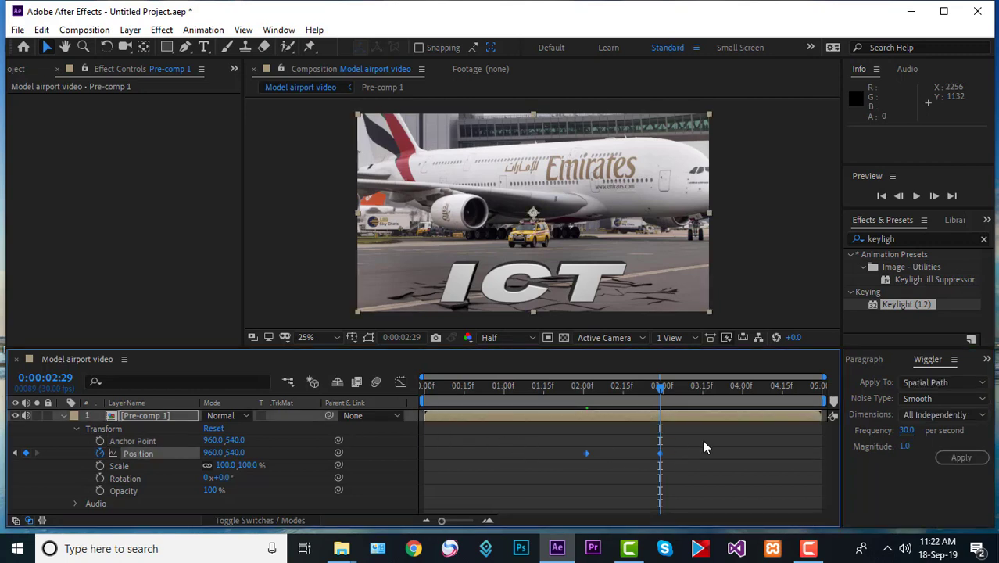
{"action": "left_click", "coordinate": [905, 445]}
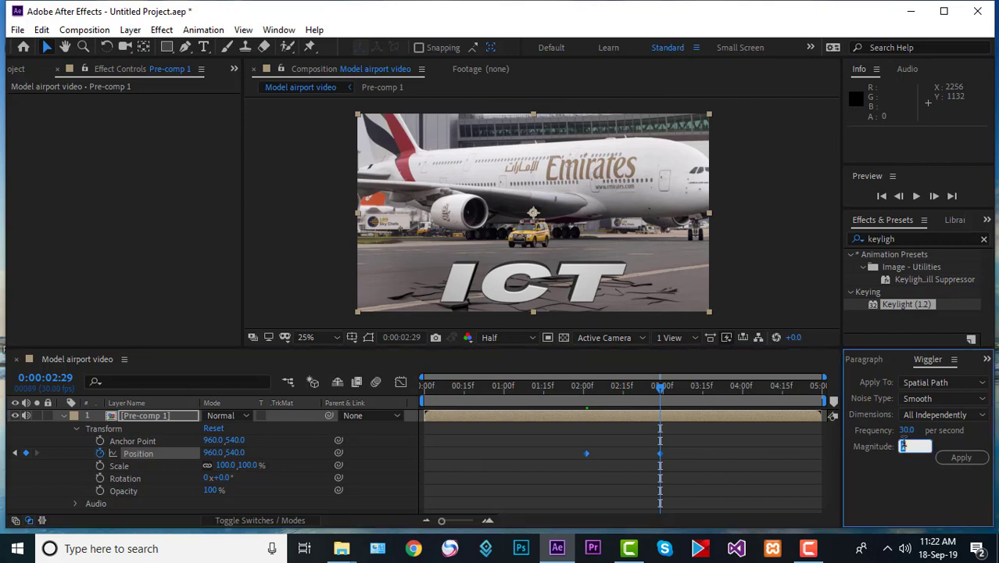
{"action": "type", "text": "20"}
{"action": "left_click", "coordinate": [963, 463]}
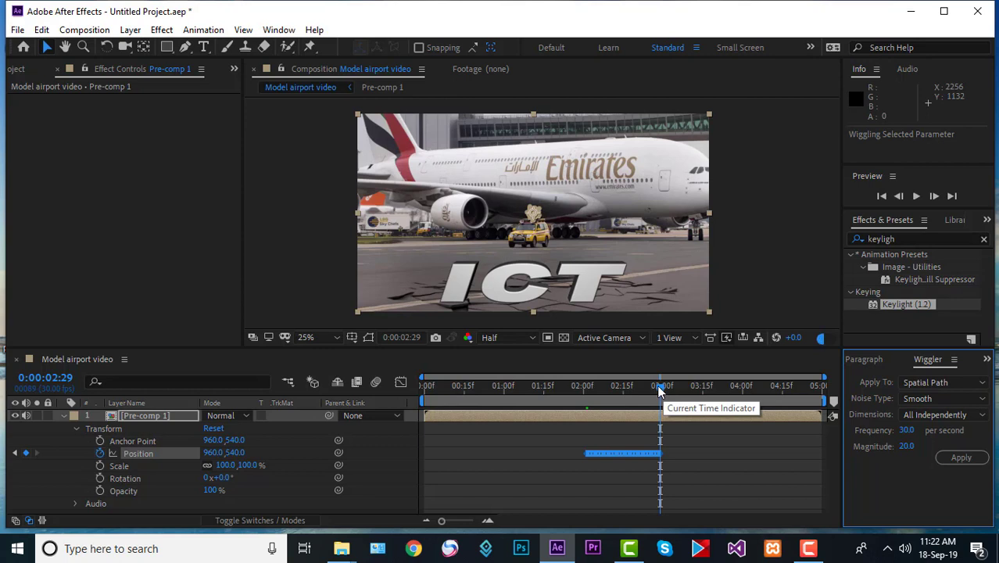
Preview the shake on the pre-composed layer from 0:00:02:01
{"action": "left_click_drag", "start_coordinate": [634, 389], "coordinate": [584, 398]}
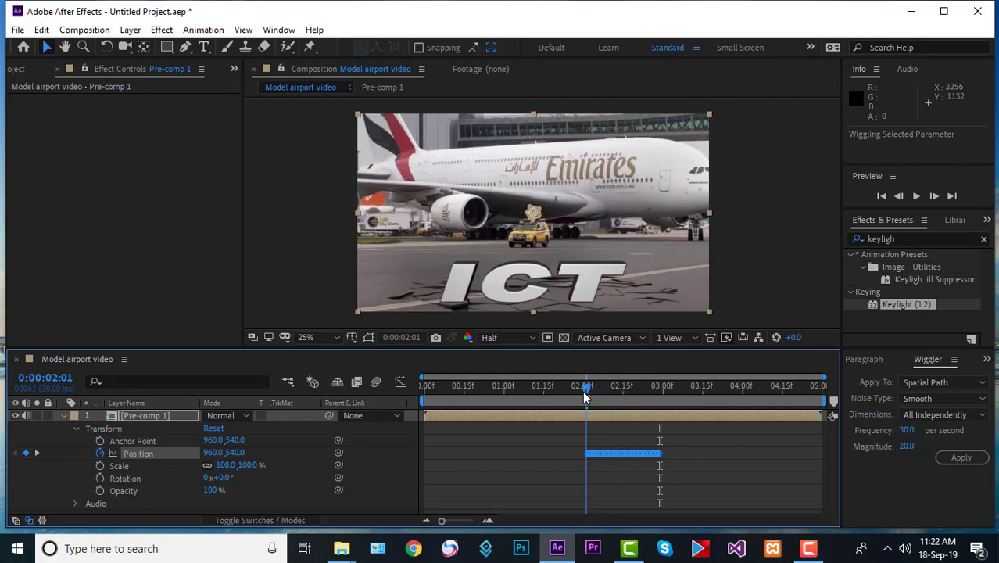
{"action": "key", "text": "space"}
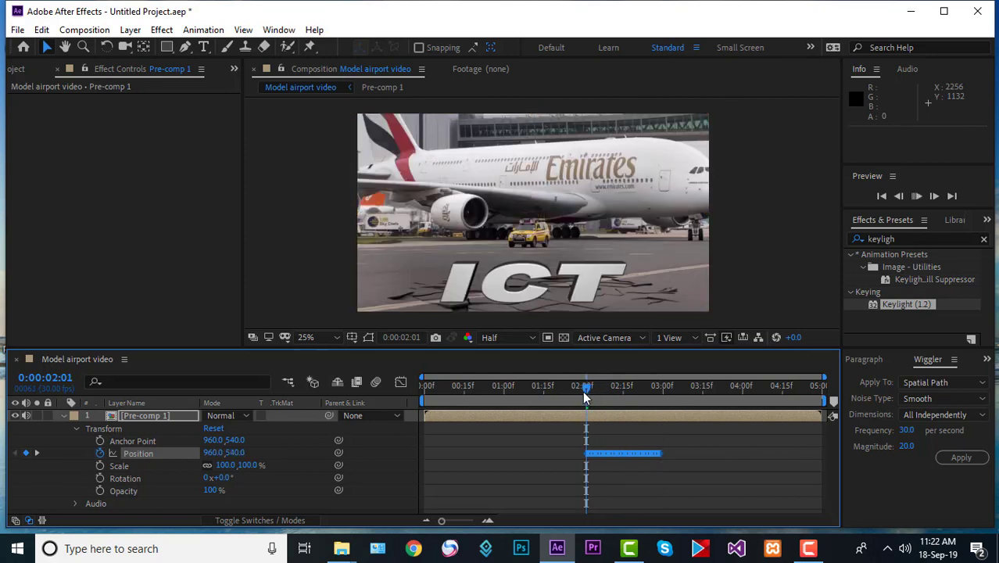